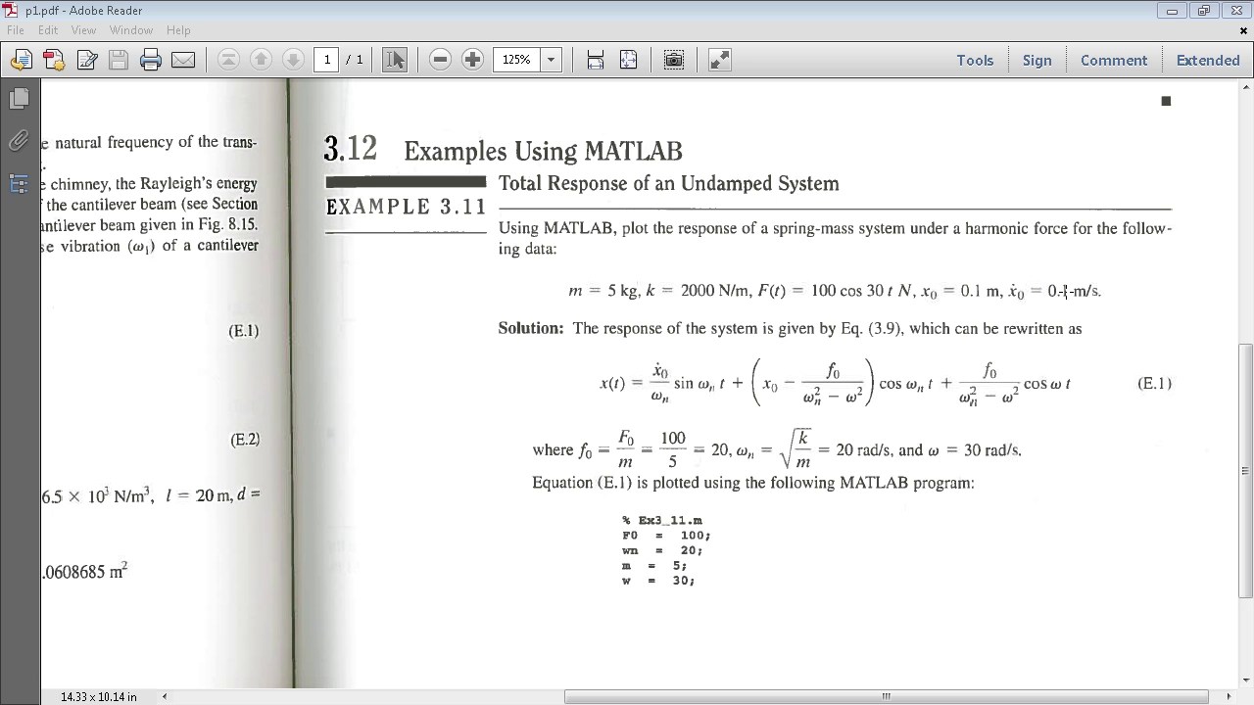
- Launch Patran from the desktop icon, minimize it, and bring p1.pdf back up
{"action": "left_click", "coordinate": [1171, 12]}
{"action": "double_click", "coordinate": [36, 44]}
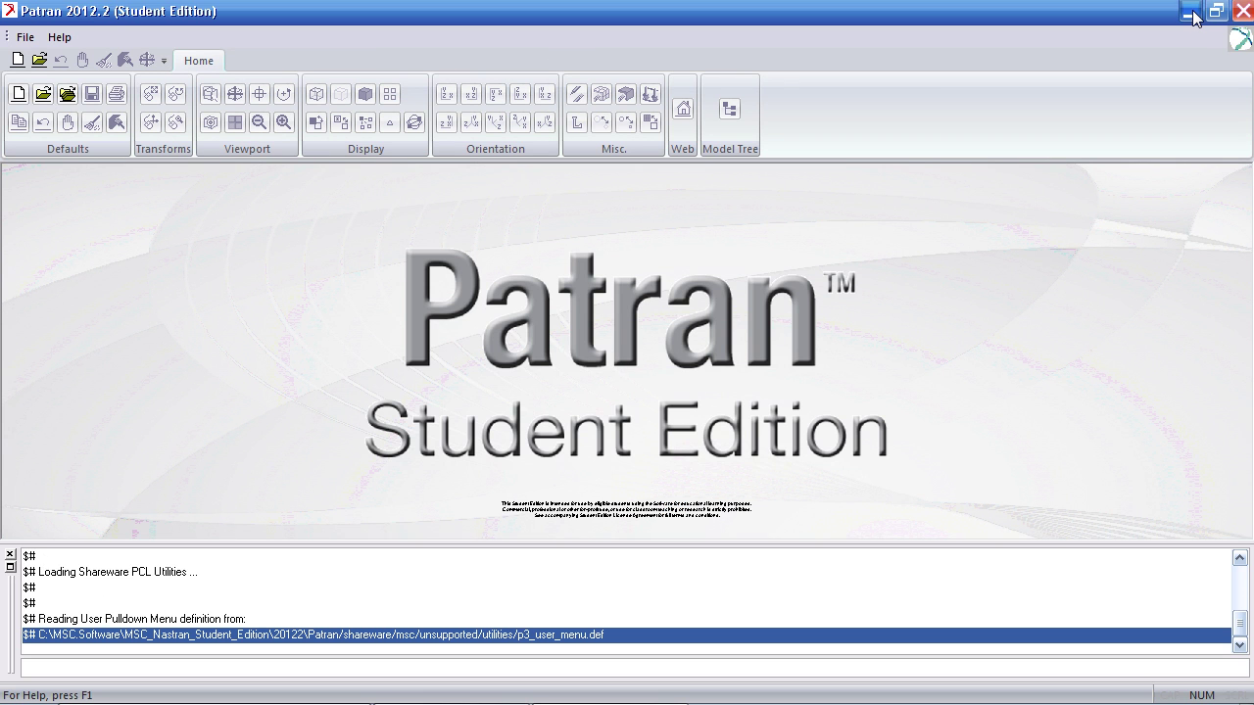
{"action": "left_click", "coordinate": [1189, 19]}
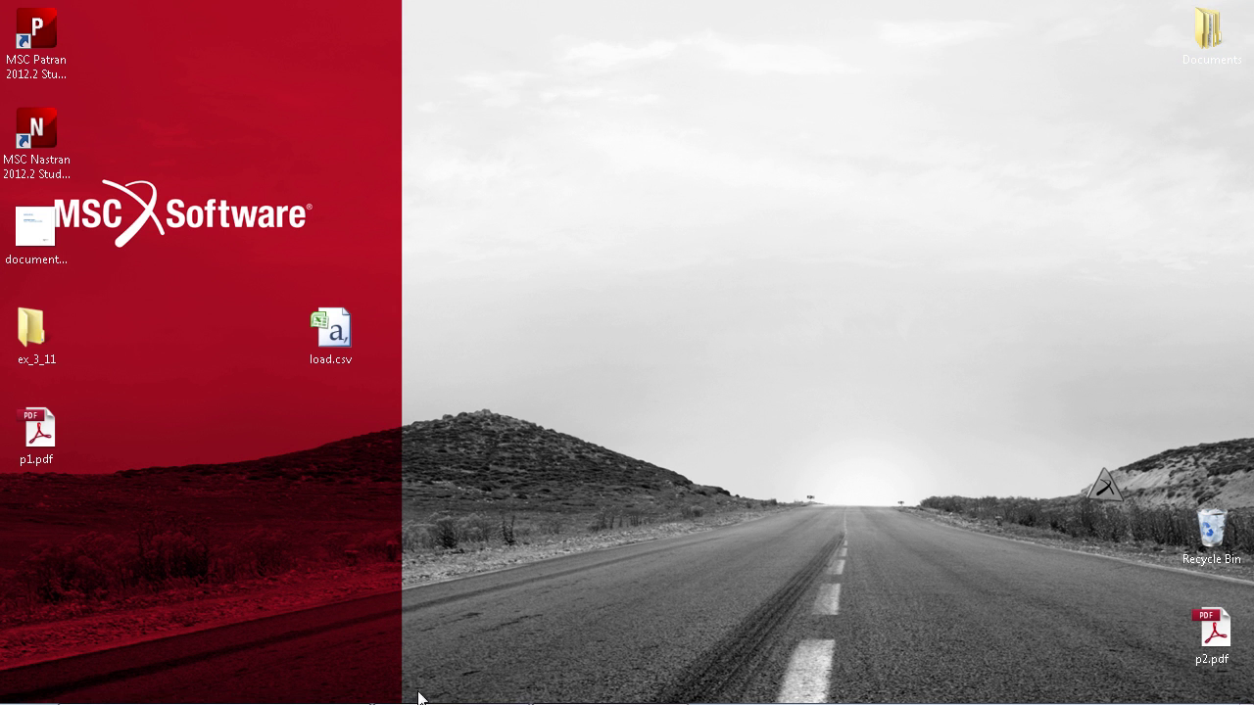
{"action": "mouse_move", "coordinate": [397, 697]}
{"action": "left_click", "coordinate": [157, 690]}
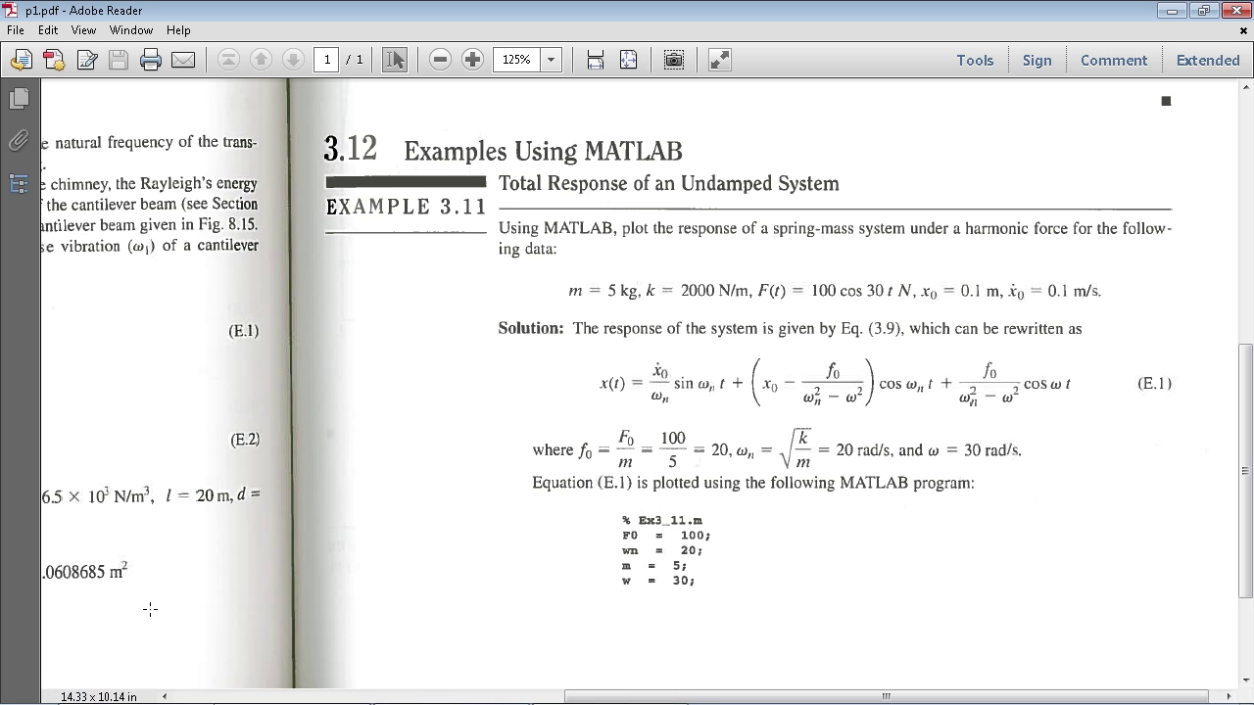
{"action": "left_click", "coordinate": [157, 690]}
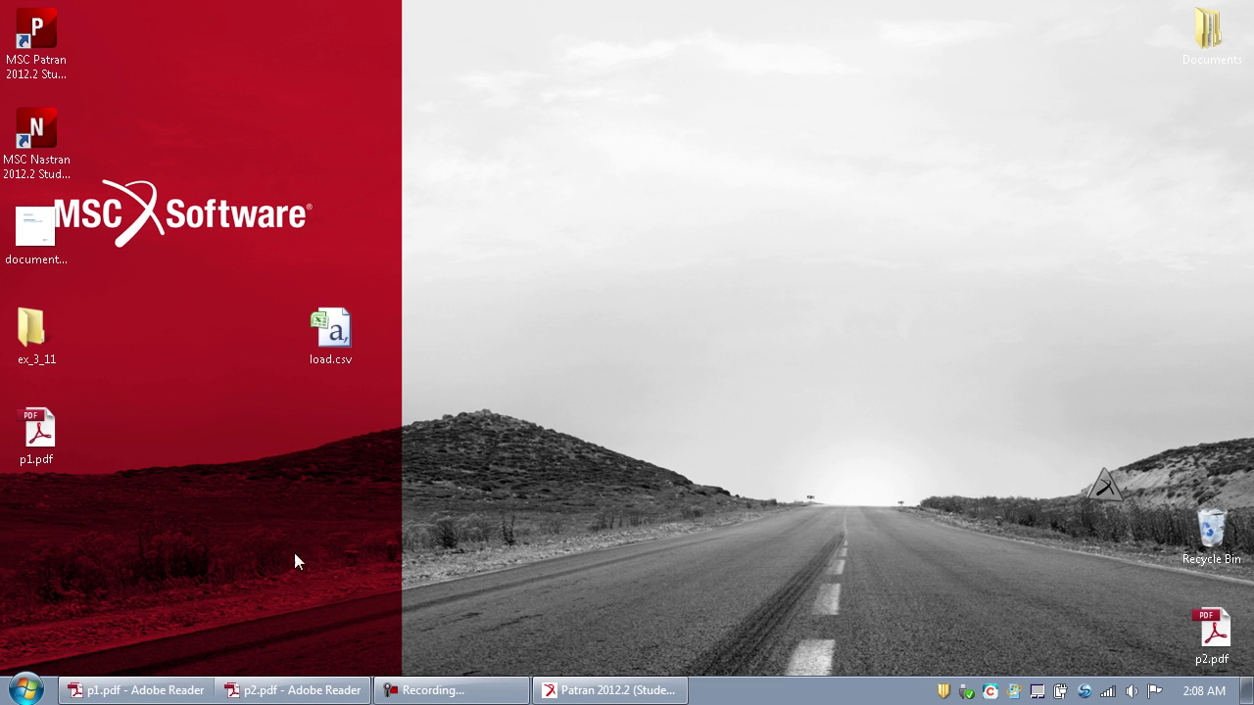
{"action": "right_click", "coordinate": [335, 330]}
{"action": "left_click", "coordinate": [395, 439]}
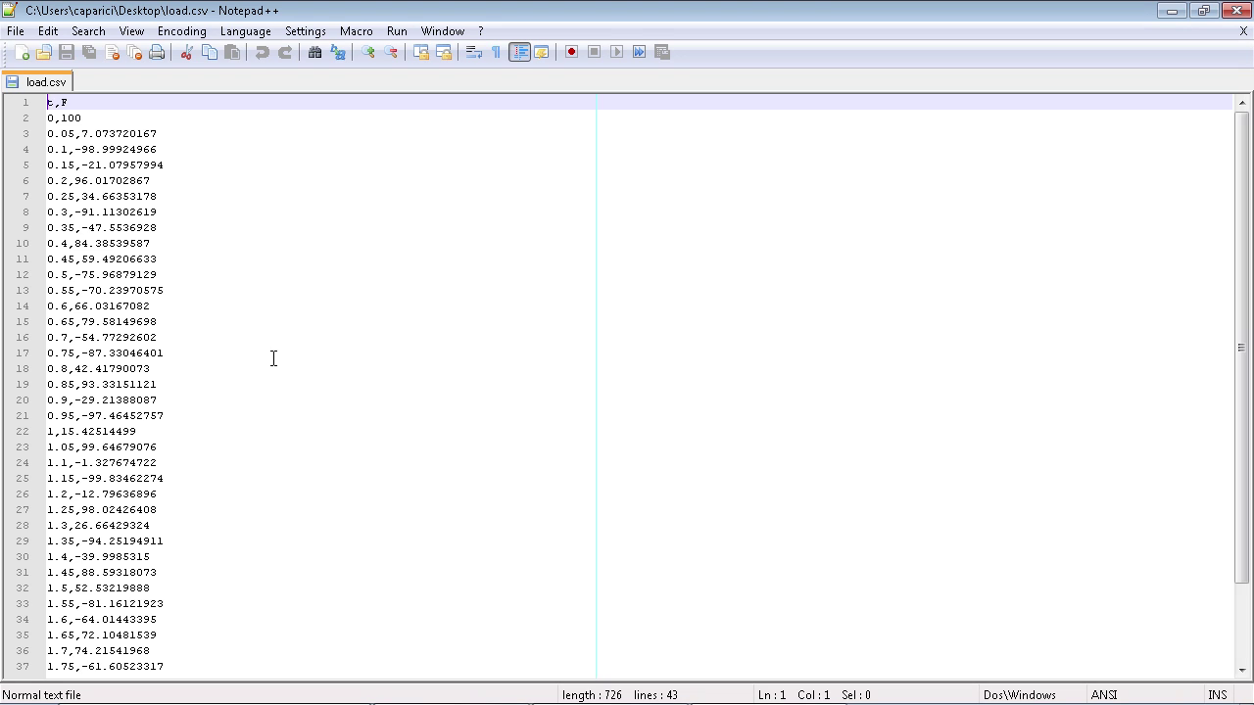
{"action": "left_click_drag", "start_coordinate": [82, 118], "coordinate": [116, 376]}
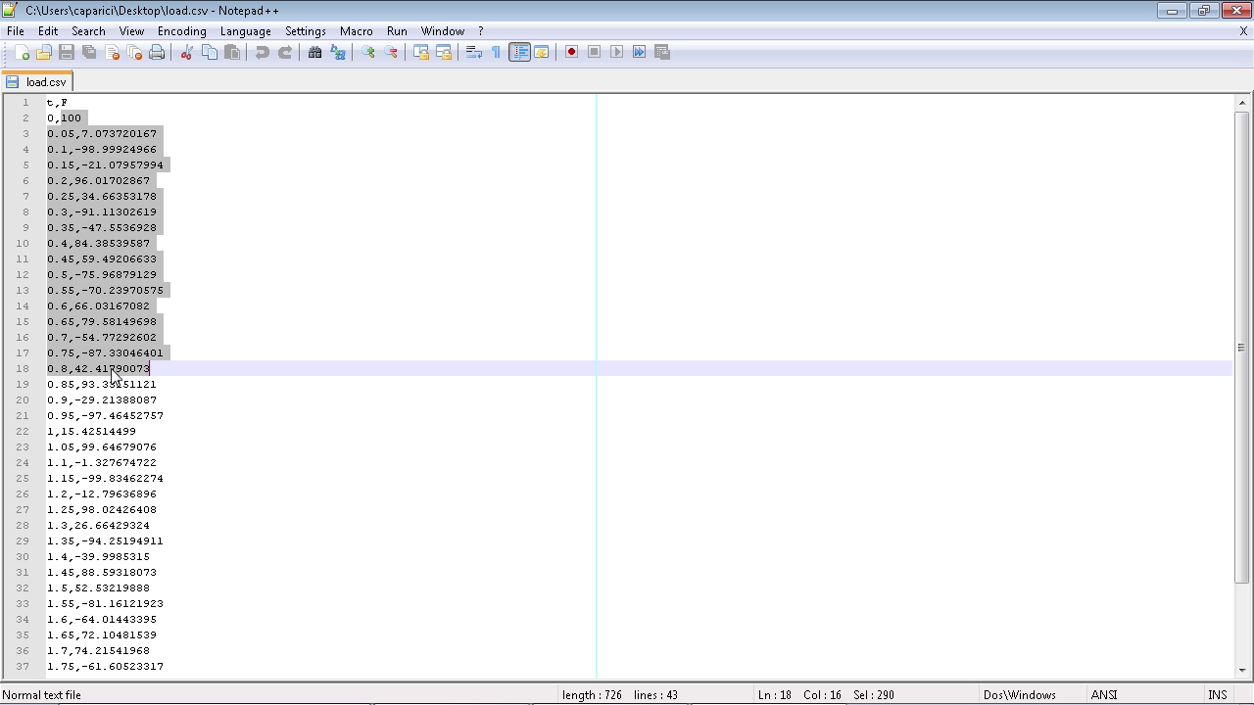
{"action": "left_click", "coordinate": [111, 324]}
{"action": "left_click_drag", "start_coordinate": [45, 118], "coordinate": [74, 306]}
{"action": "left_click", "coordinate": [1236, 9]}
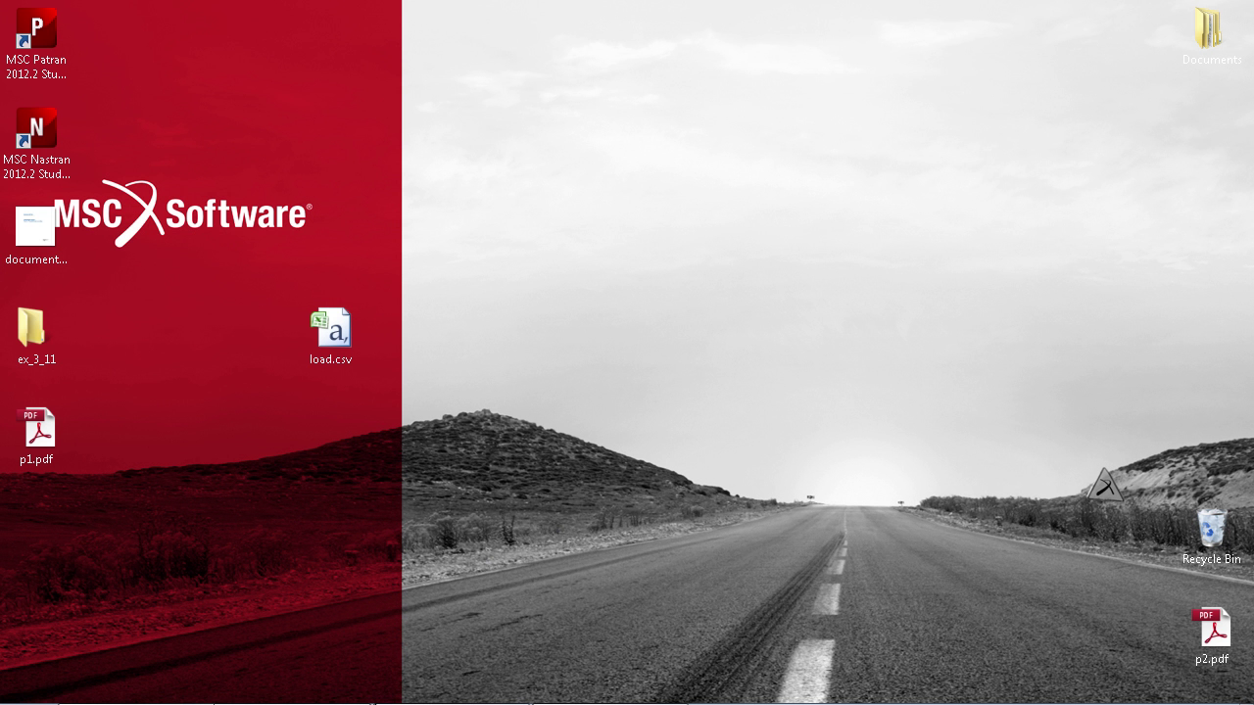
- Create database ex_311.db in the ex_3_11 folder and accept MSC.Nastran structural preferences
{"action": "left_click", "coordinate": [607, 690]}
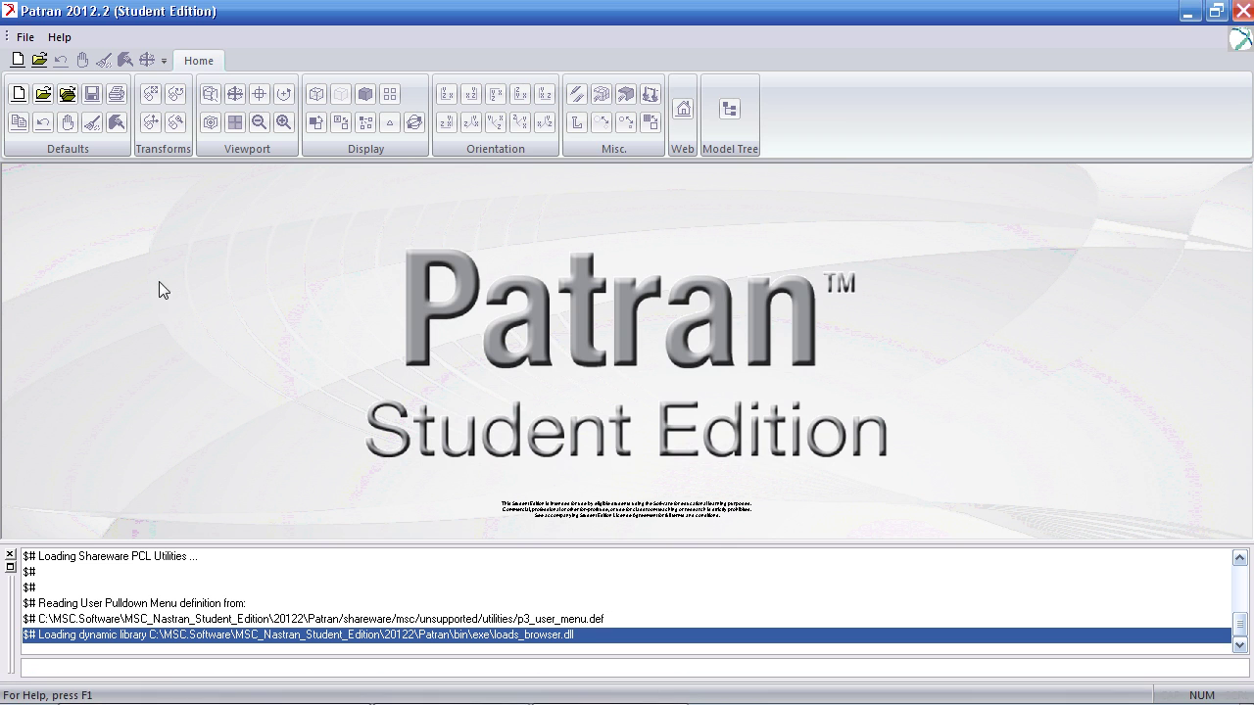
{"action": "left_click", "coordinate": [18, 94]}
{"action": "left_click", "coordinate": [632, 335]}
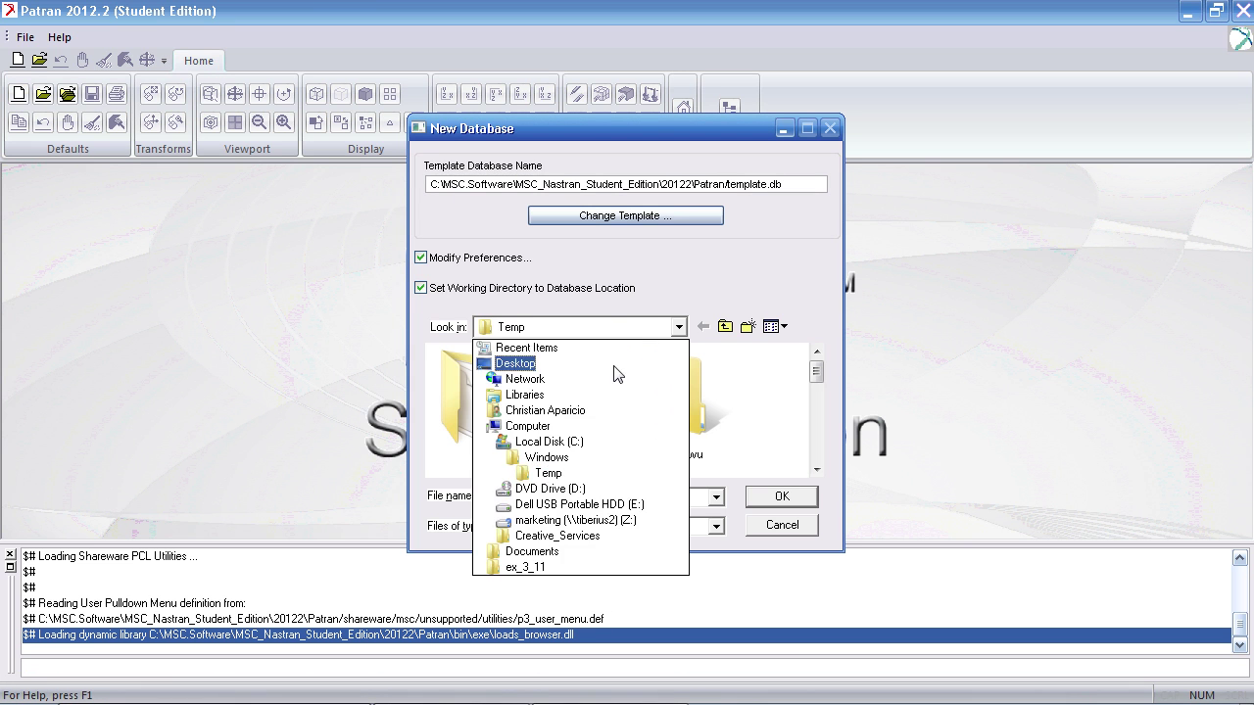
{"action": "left_click", "coordinate": [558, 567]}
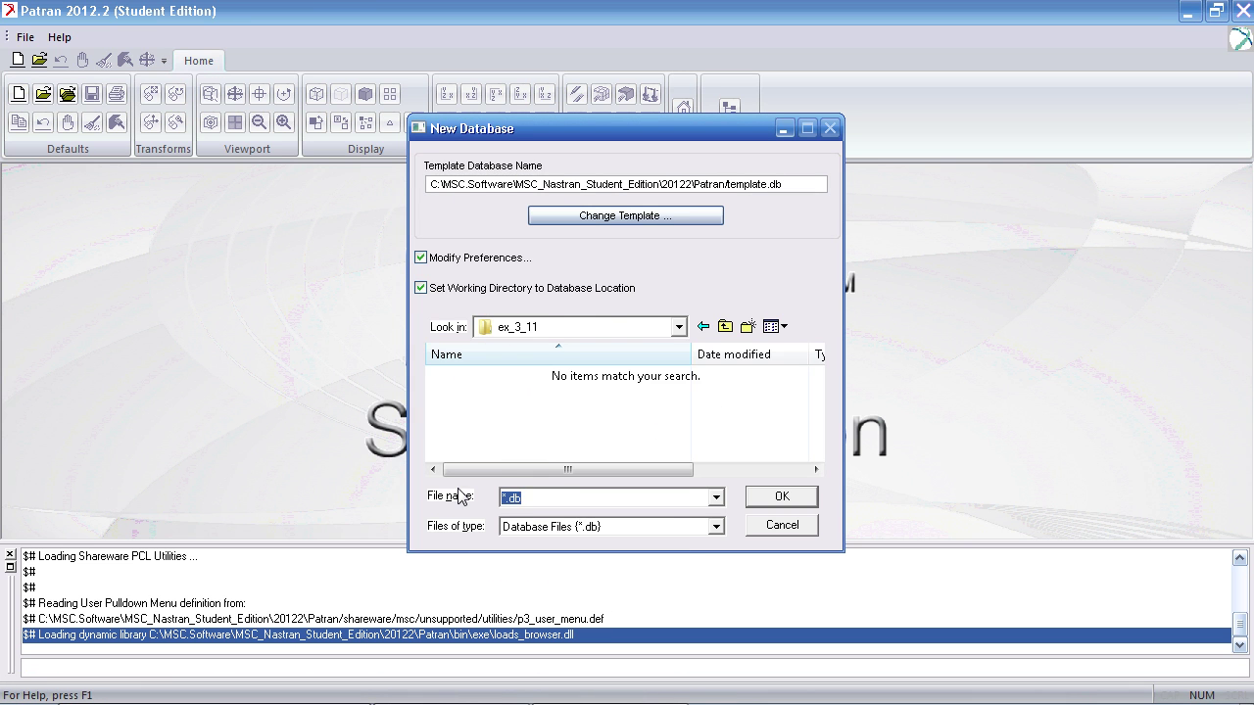
{"action": "type", "text": "ex_311"}
{"action": "key", "text": "Return"}
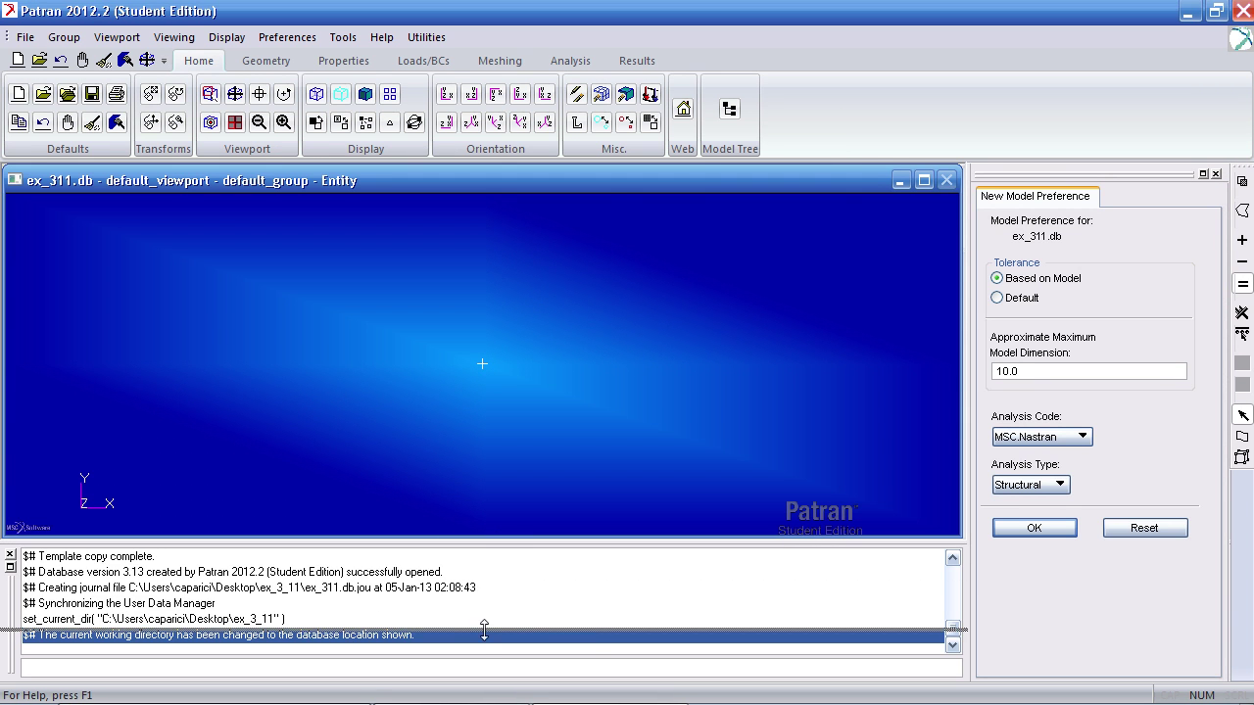
{"action": "left_click", "coordinate": [924, 180]}
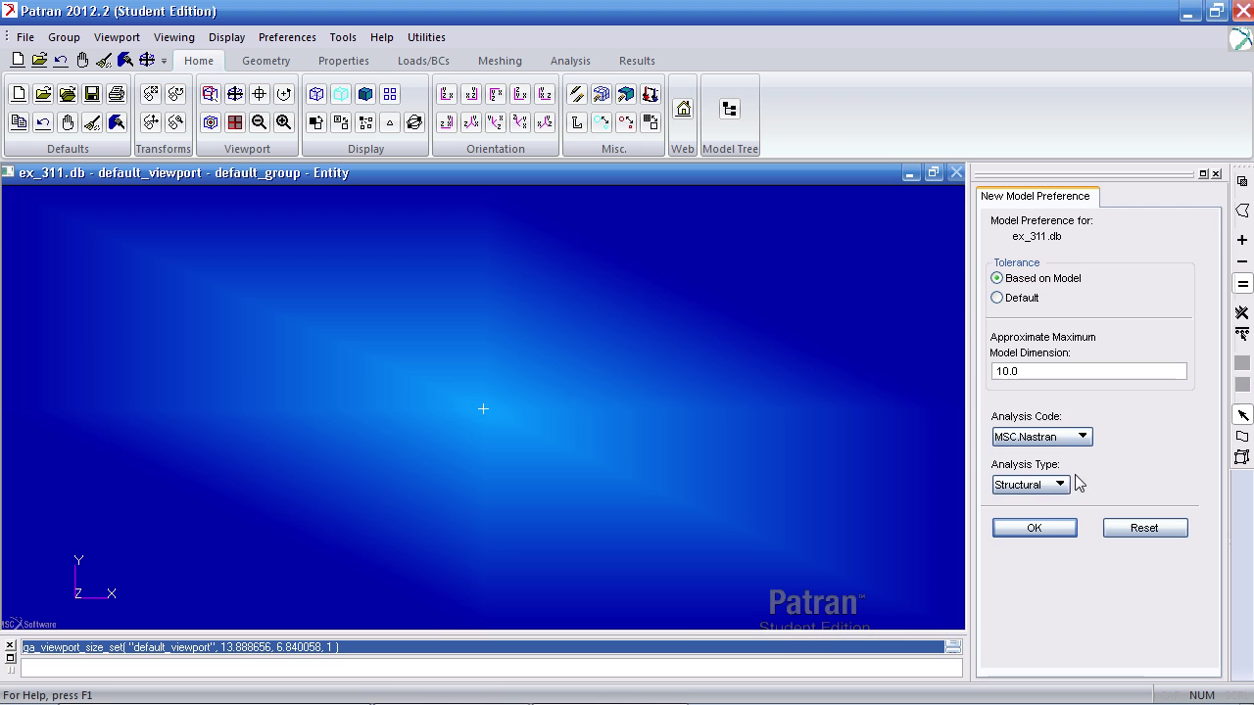
{"action": "left_click", "coordinate": [1054, 530]}
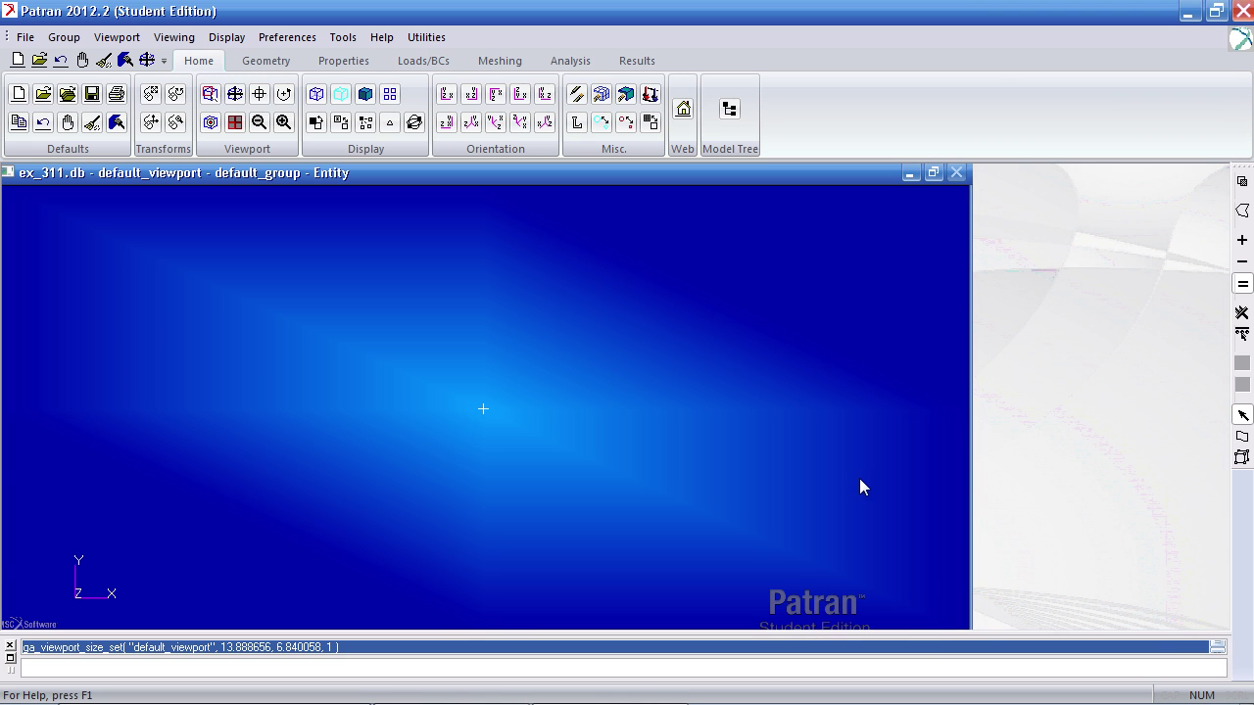
- Create nodes 1 and 2 at [0 0 0] and [1 0 0] and display node labels
{"action": "left_click", "coordinate": [511, 62]}
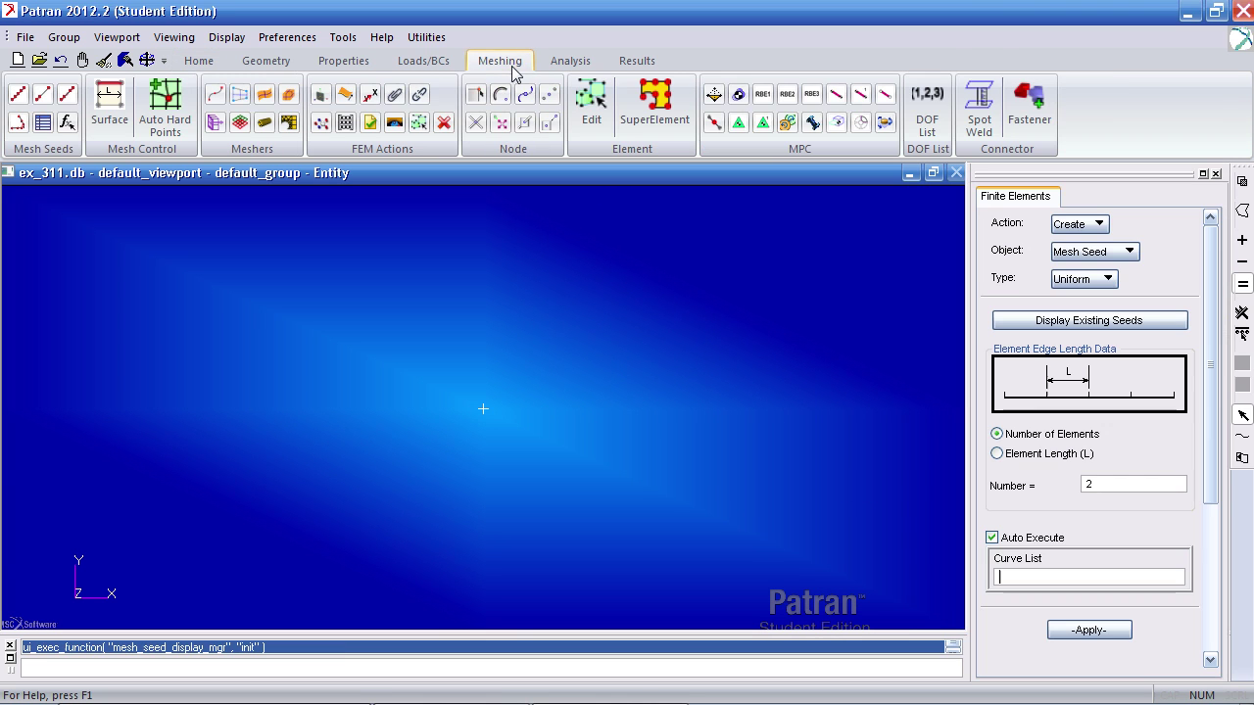
{"action": "left_click", "coordinate": [476, 94]}
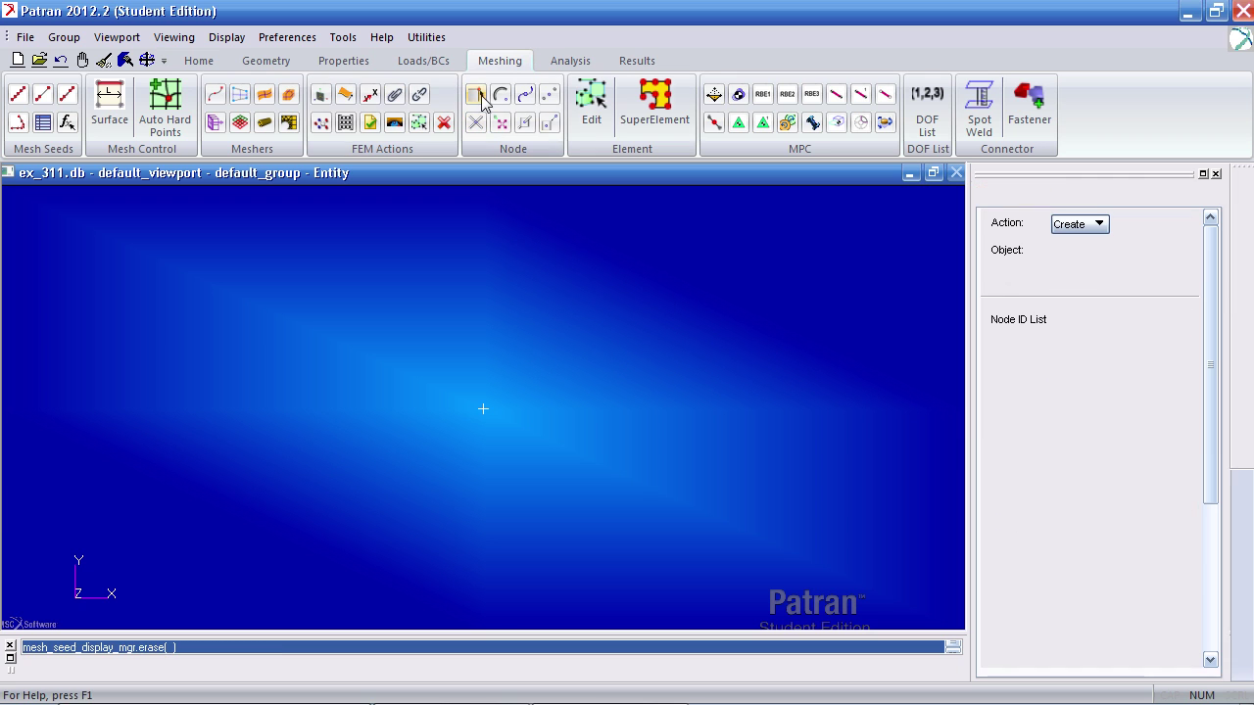
{"action": "left_click", "coordinate": [1055, 546]}
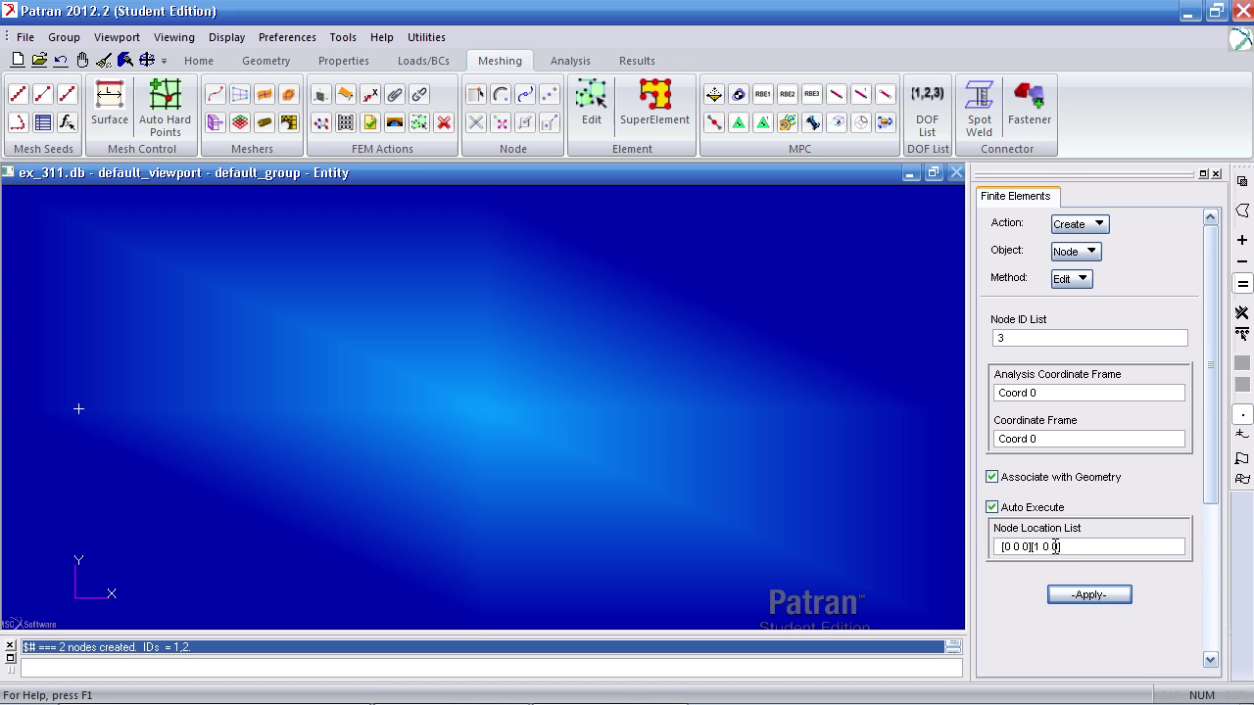
{"action": "left_click", "coordinate": [199, 60]}
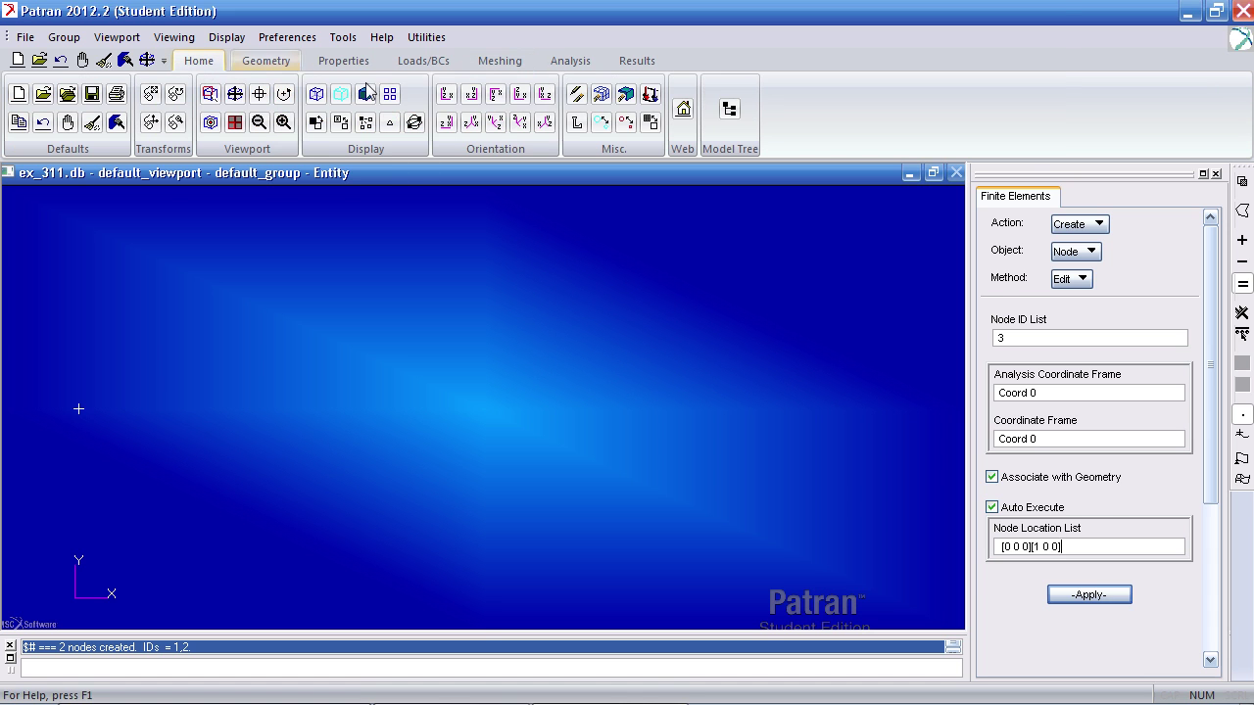
{"action": "left_click", "coordinate": [601, 122]}
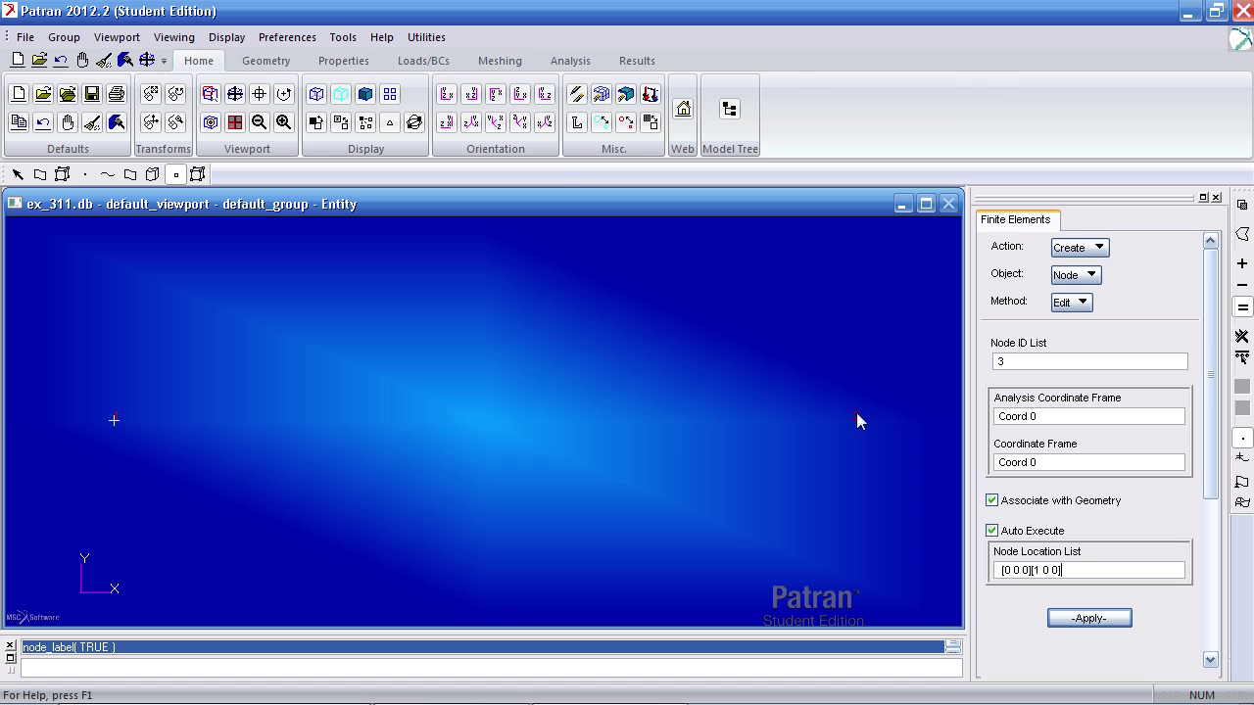
- Create bar element 1 joining nodes 1 and 2
{"action": "left_click", "coordinate": [501, 61]}
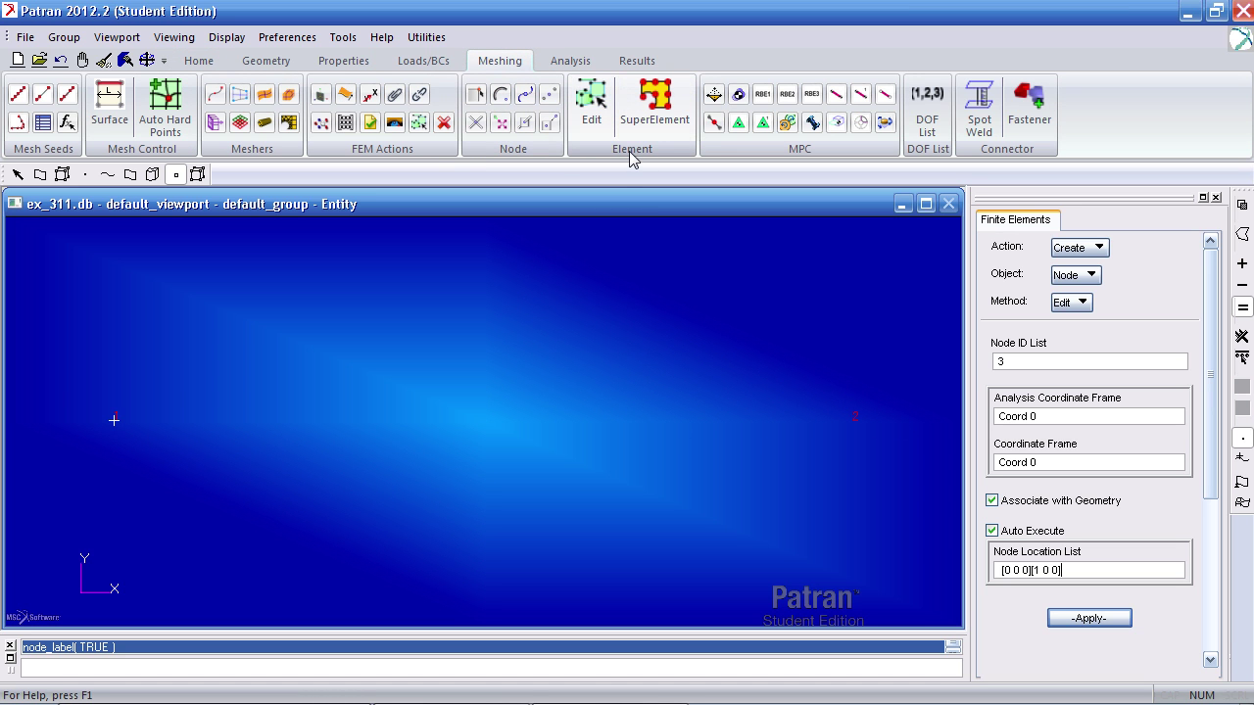
{"action": "left_click", "coordinate": [593, 110]}
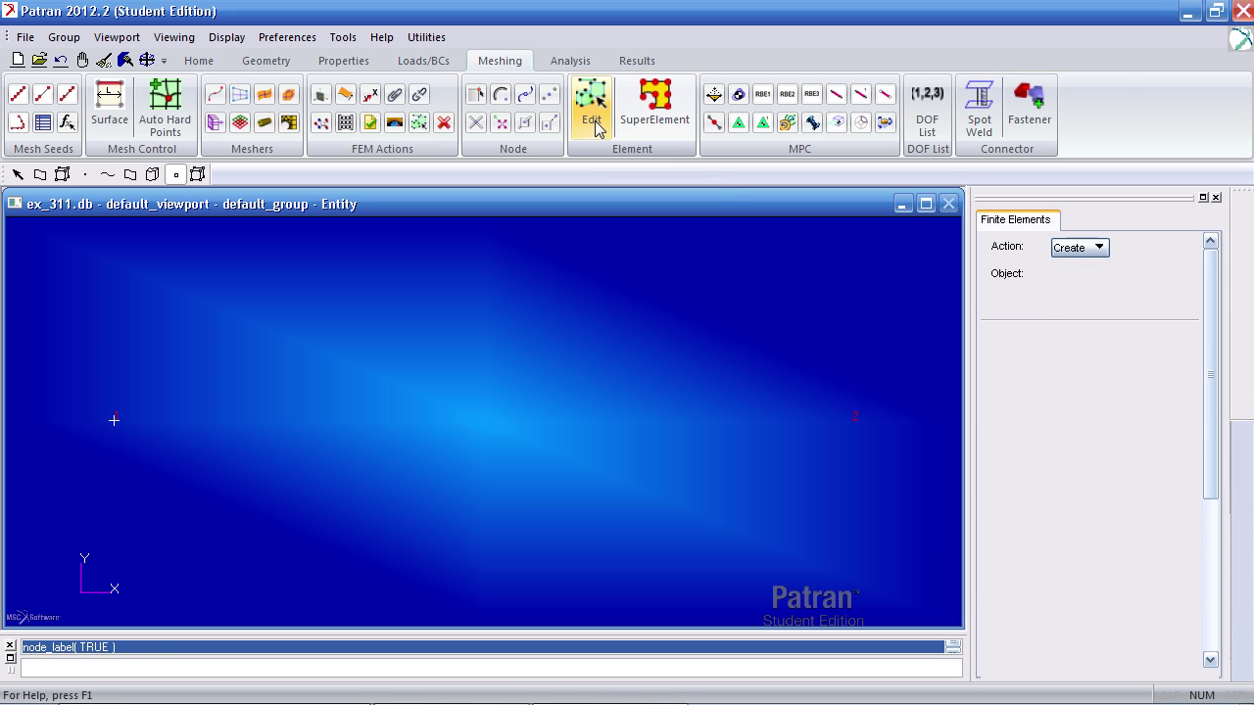
{"action": "left_click", "coordinate": [1117, 382]}
{"action": "left_click", "coordinate": [1114, 406]}
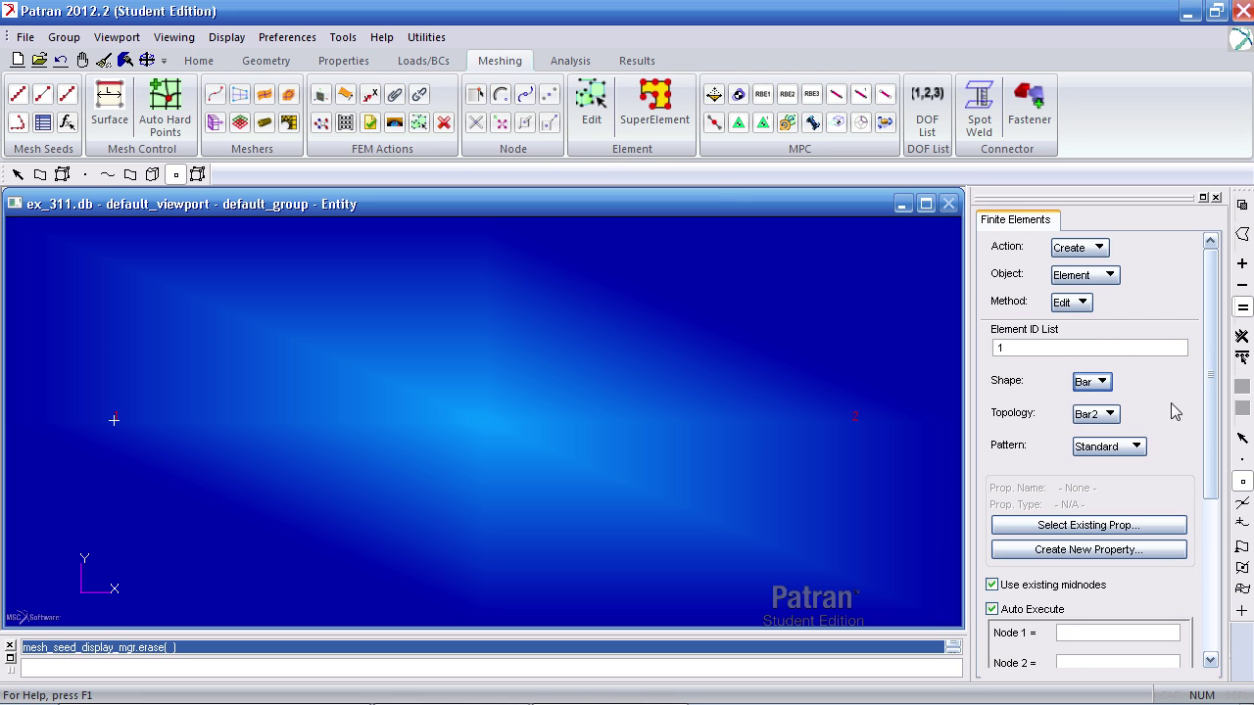
{"action": "scroll", "coordinate": [1176, 499], "scroll_direction": "down", "scroll_amount": 3}
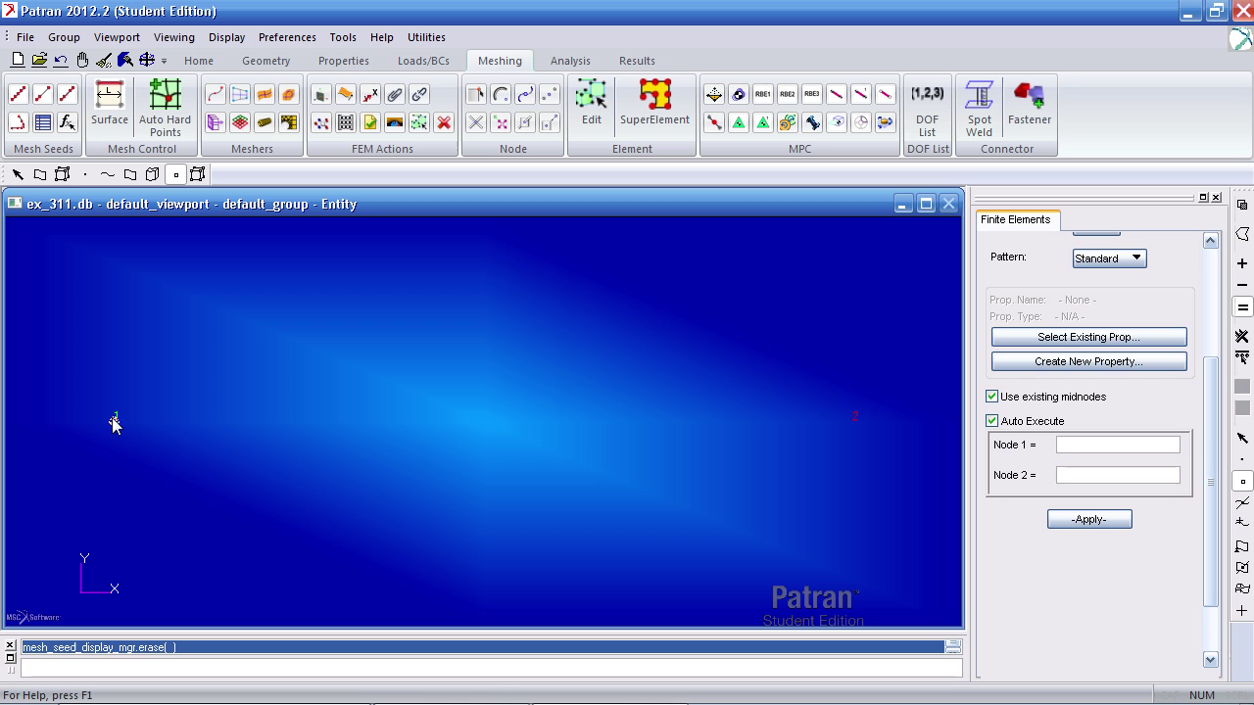
{"action": "left_click", "coordinate": [114, 420]}
{"action": "left_click", "coordinate": [855, 419]}
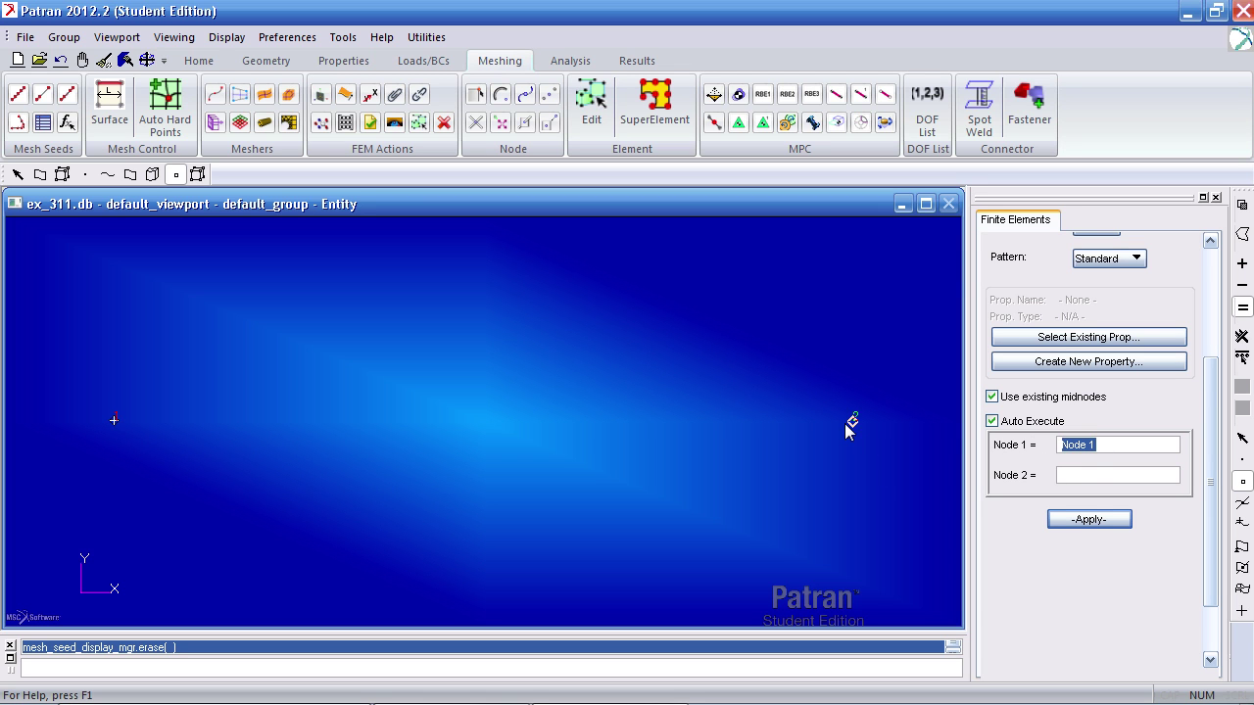
{"action": "left_click", "coordinate": [850, 423]}
{"action": "left_click", "coordinate": [114, 420]}
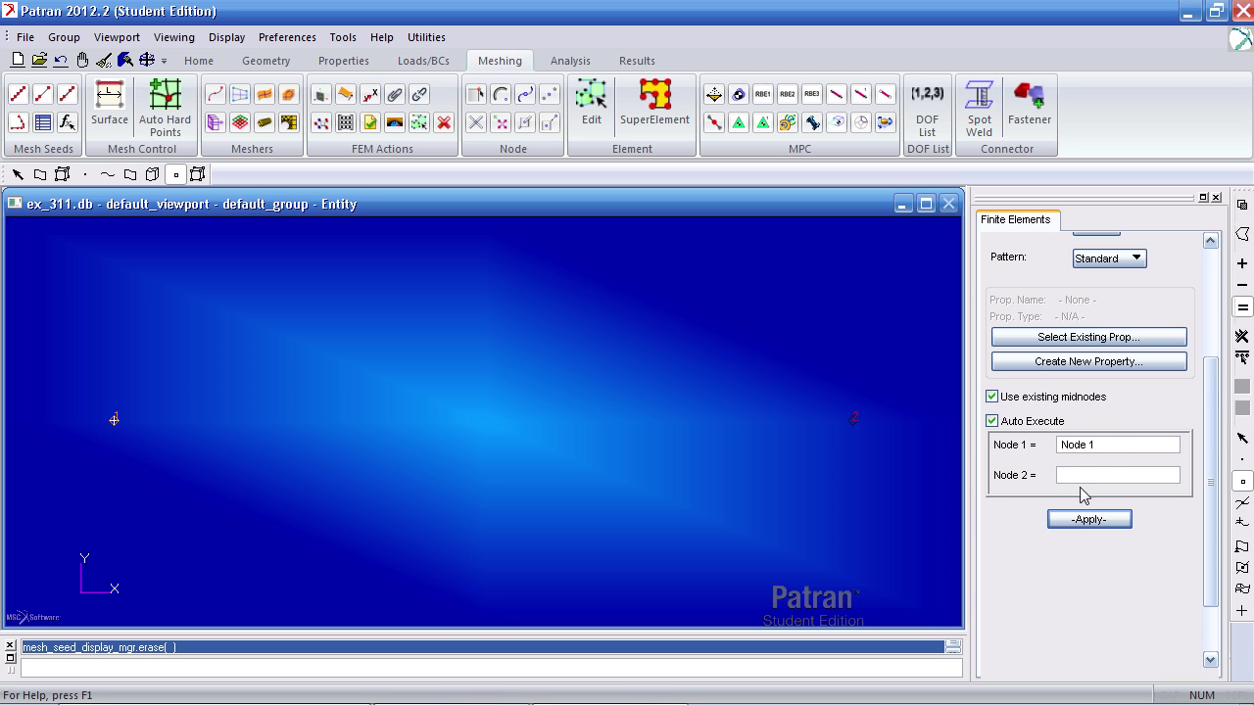
{"action": "left_click", "coordinate": [852, 422]}
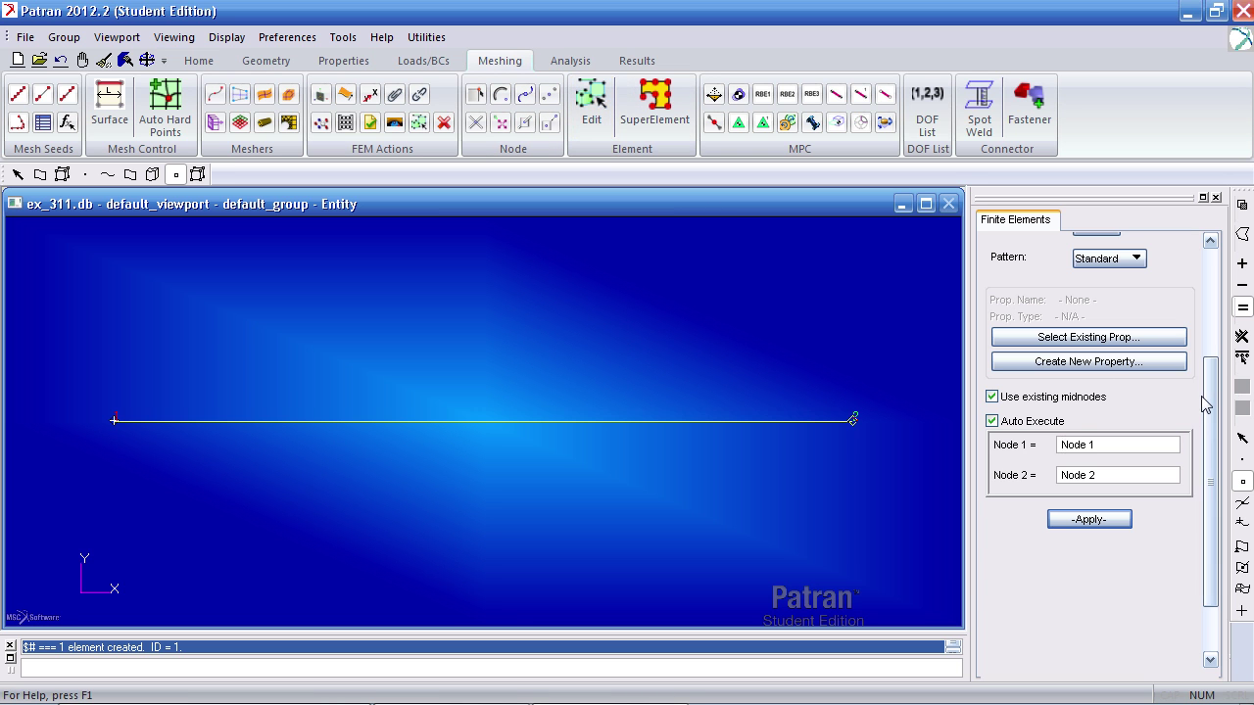
- Create point element 2 at node 2
{"action": "left_click_drag", "start_coordinate": [1211, 402], "coordinate": [1212, 298]}
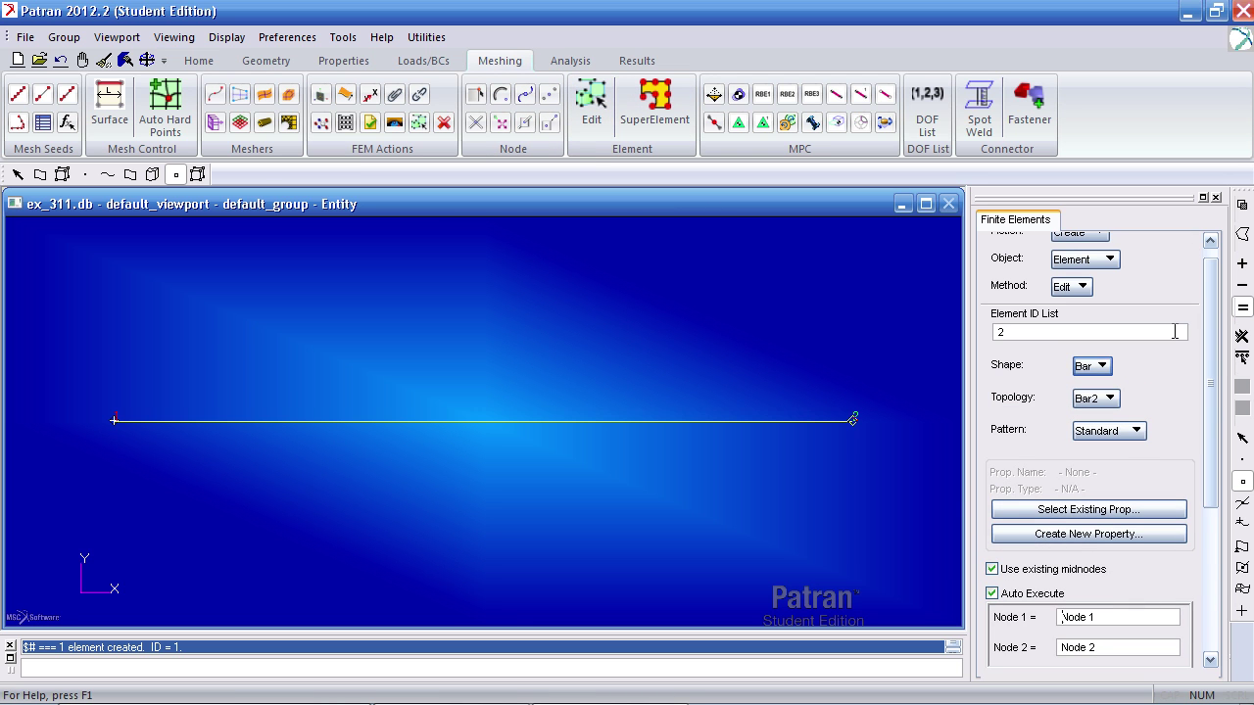
{"action": "left_click", "coordinate": [1086, 366]}
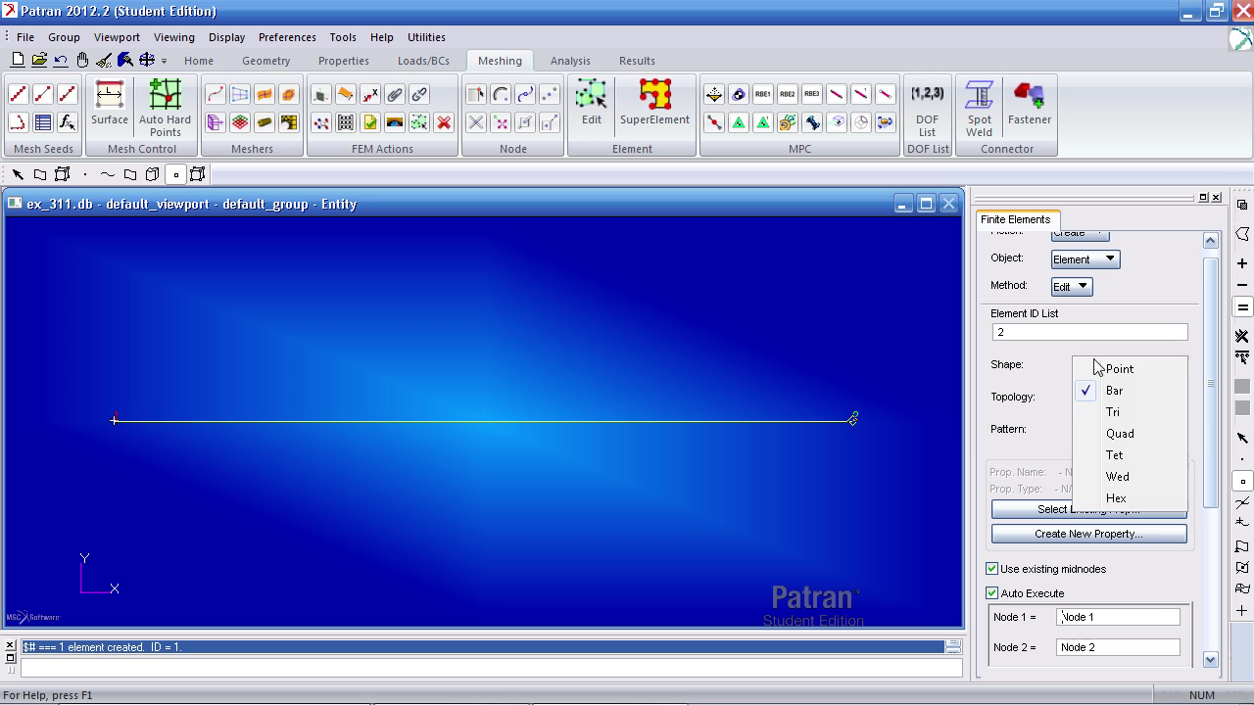
{"action": "left_click", "coordinate": [1034, 366]}
{"action": "left_click_drag", "start_coordinate": [1211, 385], "coordinate": [1209, 477]}
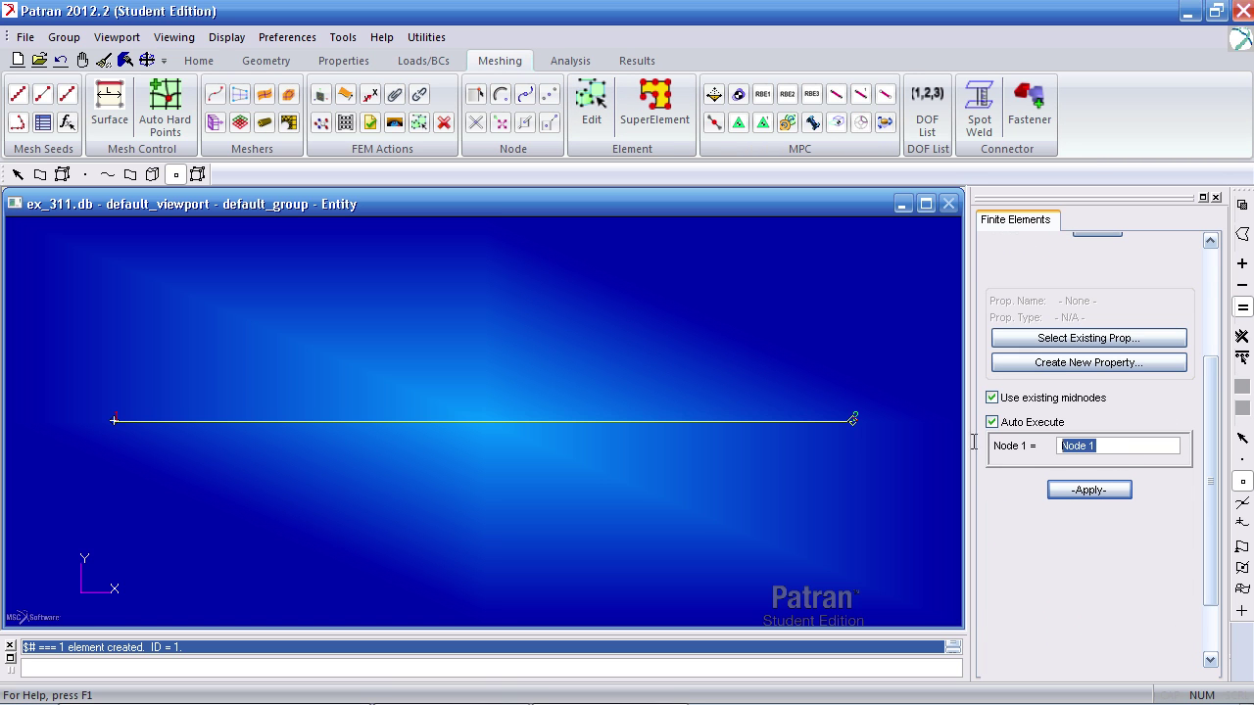
{"action": "left_click", "coordinate": [864, 427]}
{"action": "middle_click_drag", "start_coordinate": [872, 482], "coordinate": [829, 450]}
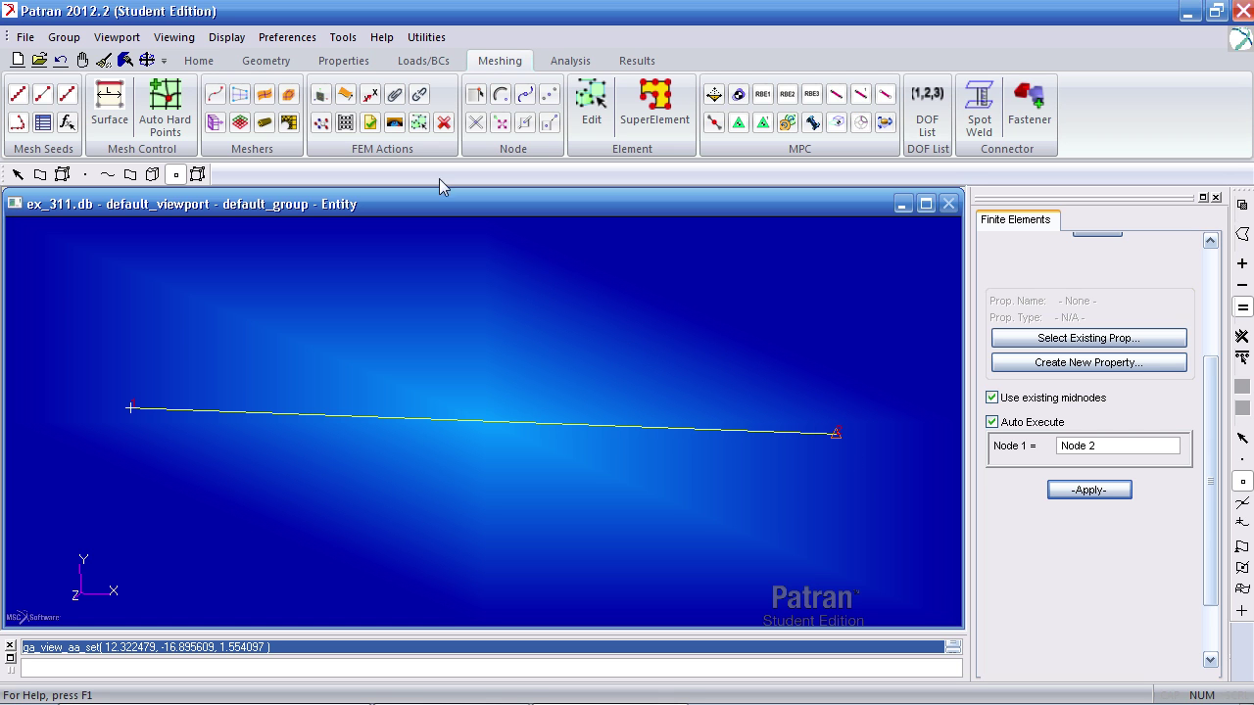
- Define spring property K with spring constant 2000 and UX freedom at both nodes
{"action": "left_click", "coordinate": [343, 61]}
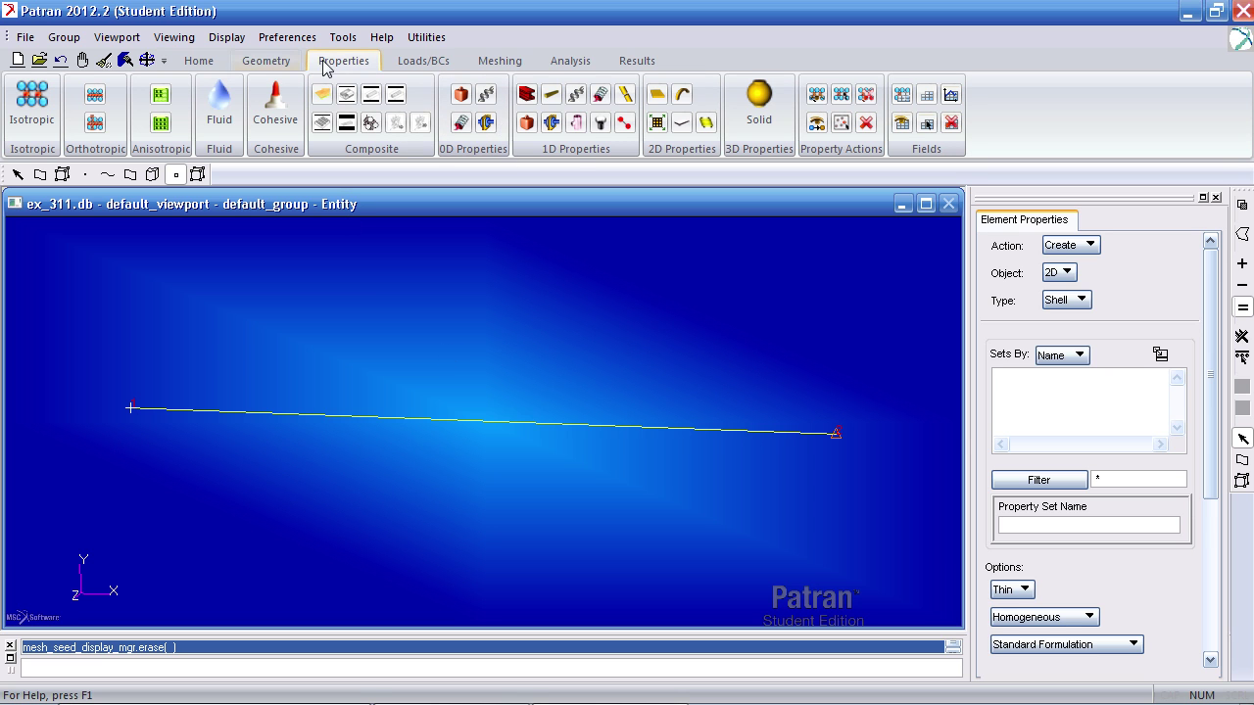
{"action": "left_click", "coordinate": [582, 103]}
{"action": "left_click", "coordinate": [1090, 524]}
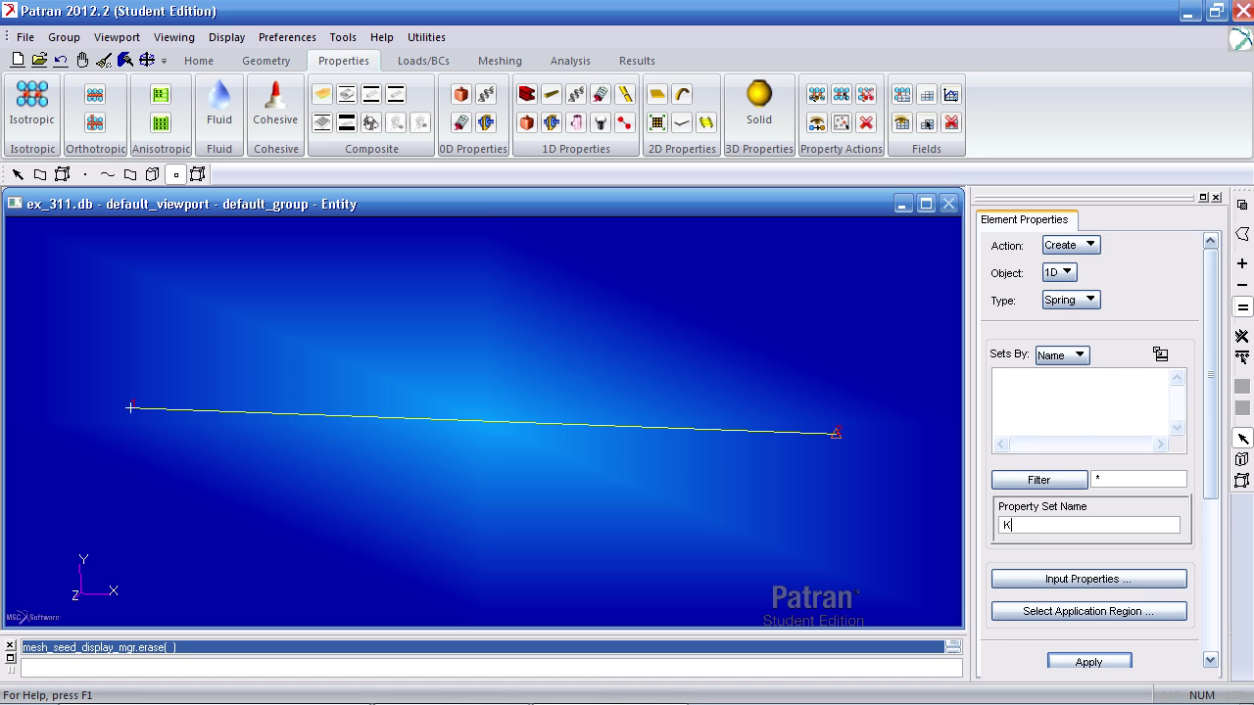
{"action": "left_click", "coordinate": [1088, 579]}
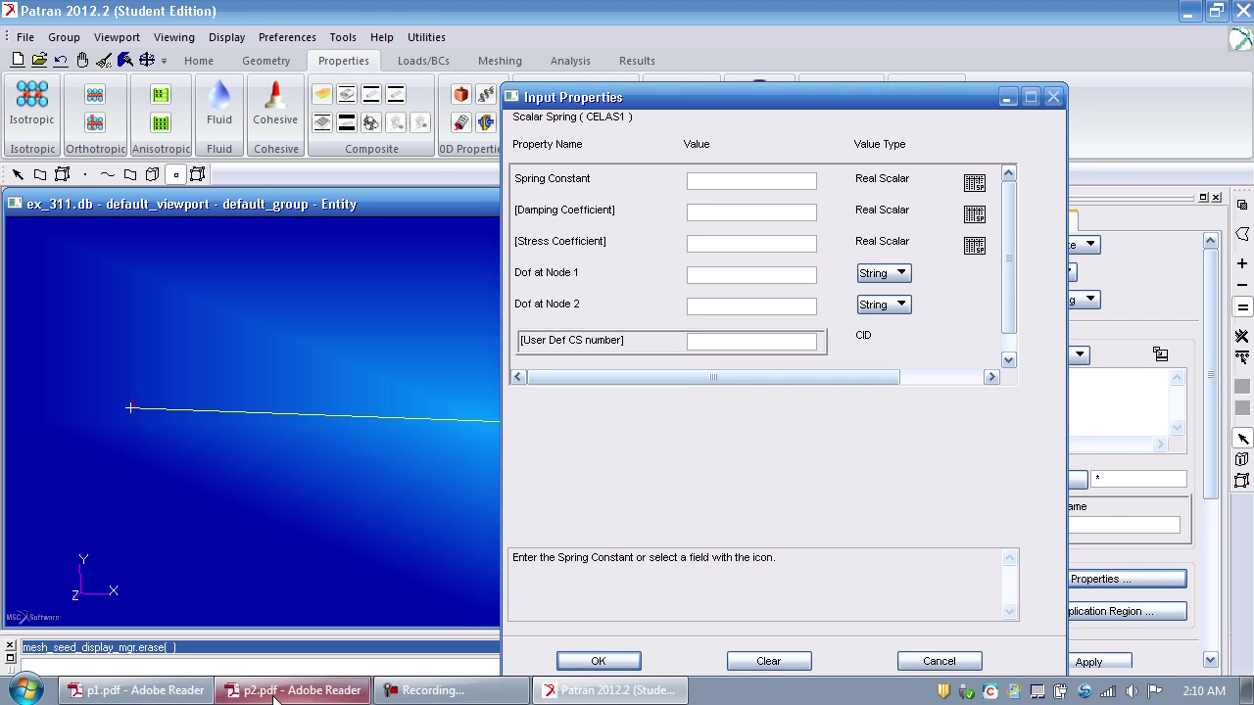
{"action": "left_click", "coordinate": [166, 693]}
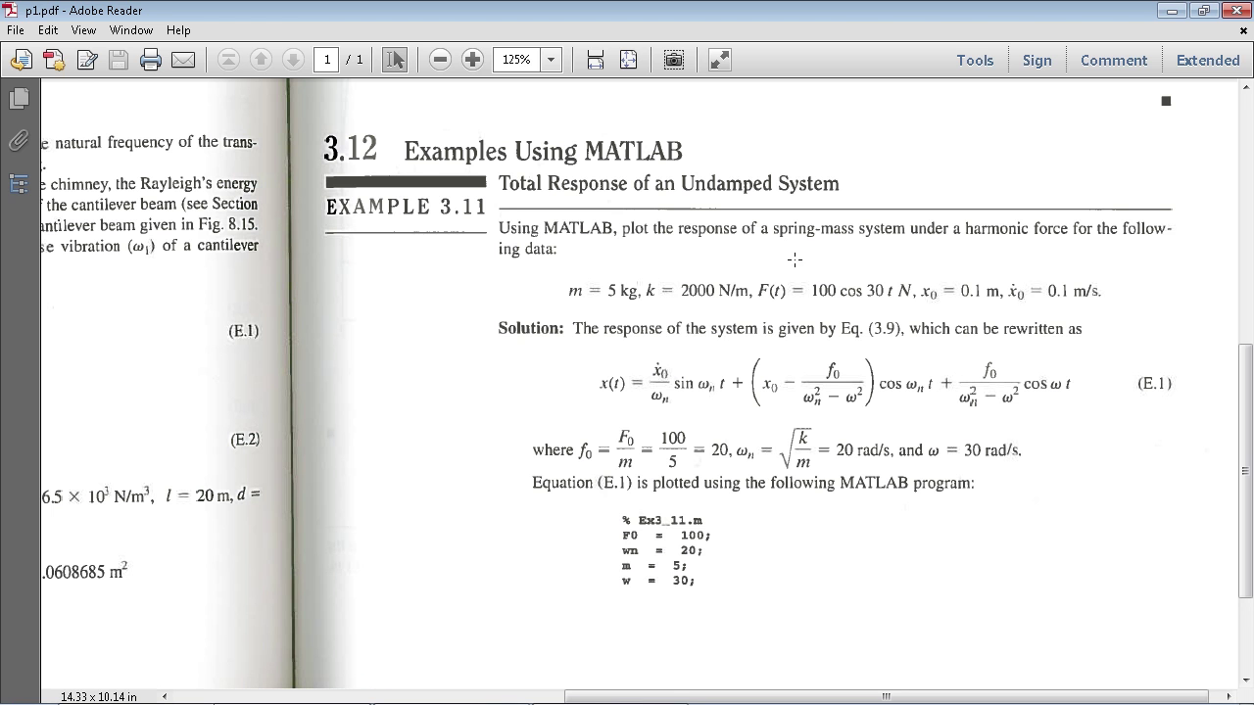
{"action": "left_click", "coordinate": [1171, 10]}
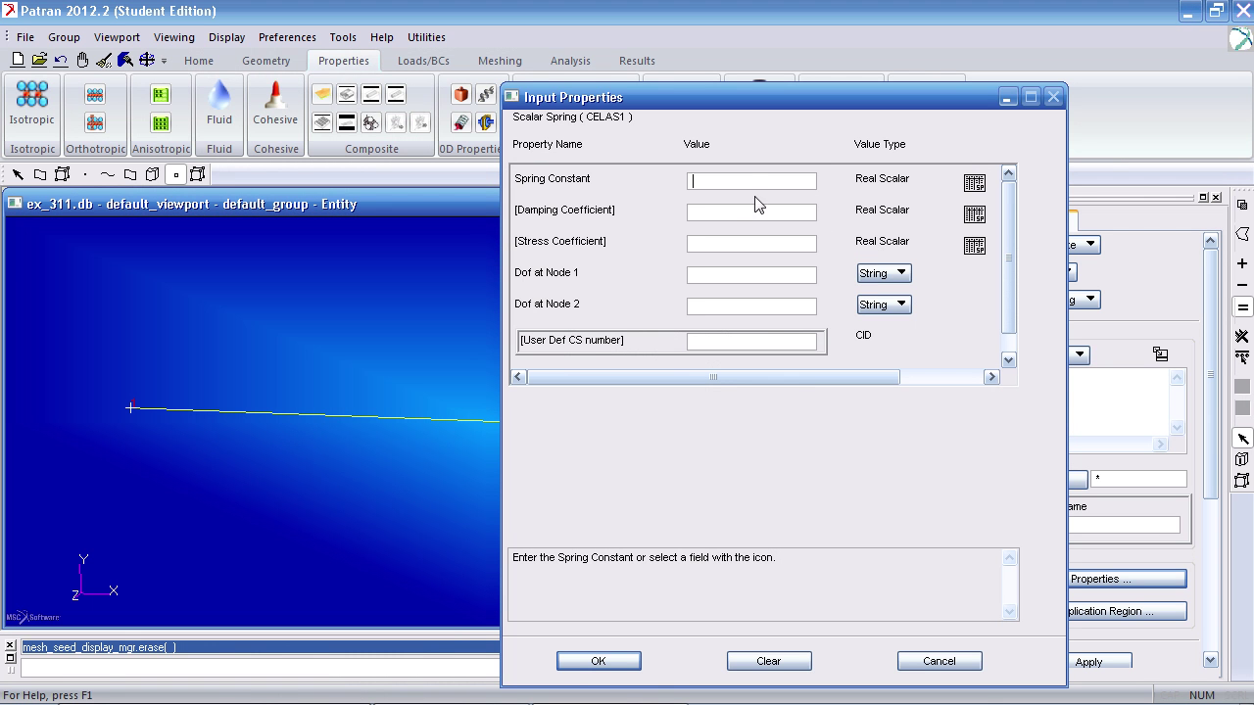
{"action": "type", "text": "2000"}
{"action": "left_click", "coordinate": [883, 274]}
{"action": "left_click", "coordinate": [895, 298]}
{"action": "left_click", "coordinate": [883, 305]}
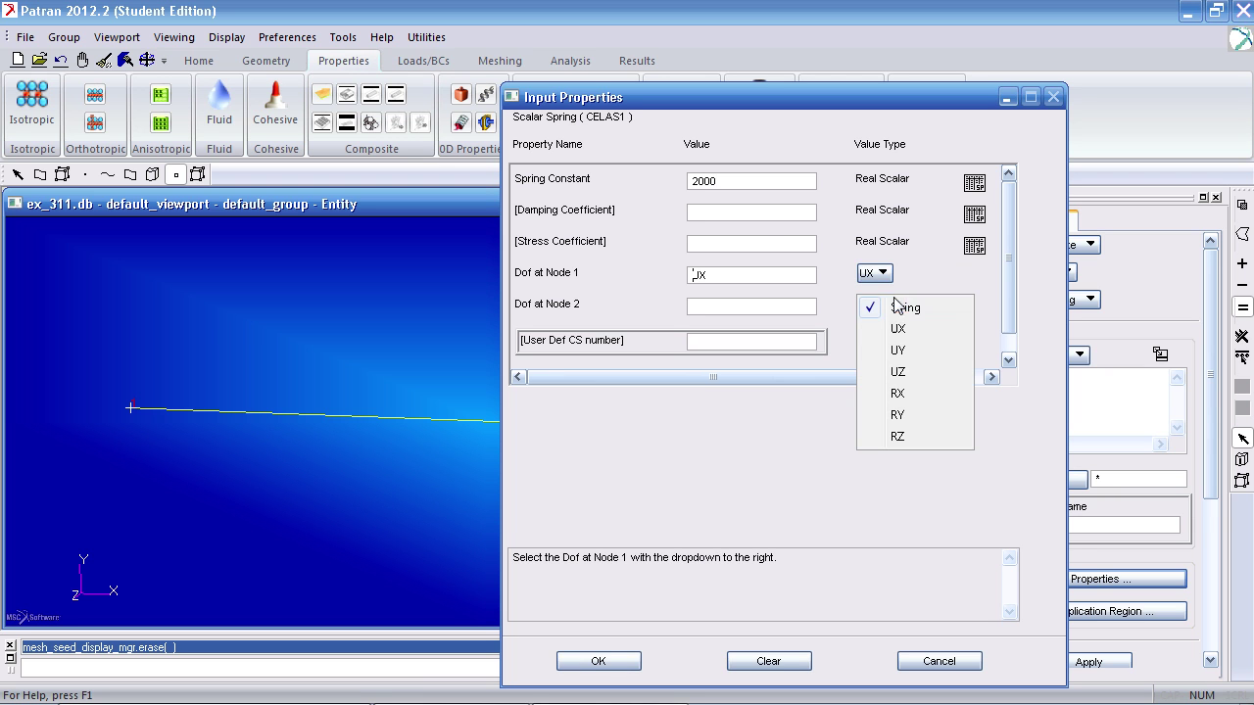
{"action": "left_click", "coordinate": [895, 329]}
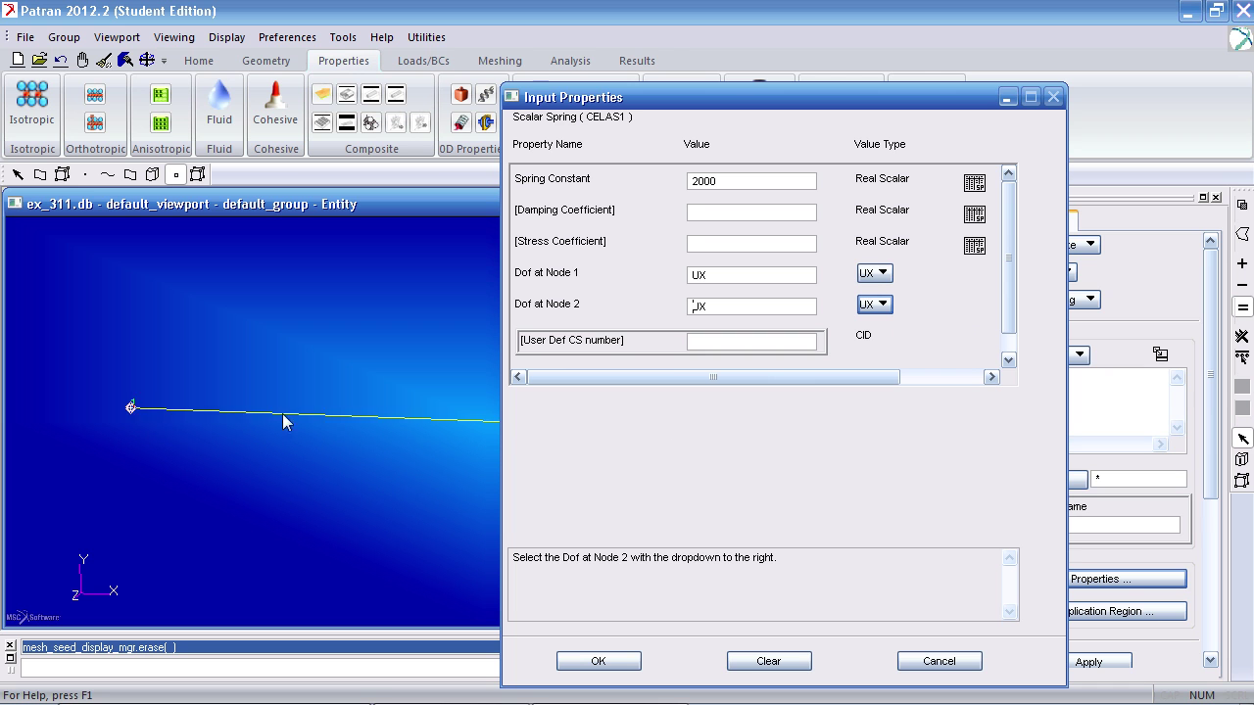
{"action": "left_click", "coordinate": [730, 275]}
{"action": "left_click", "coordinate": [597, 661]}
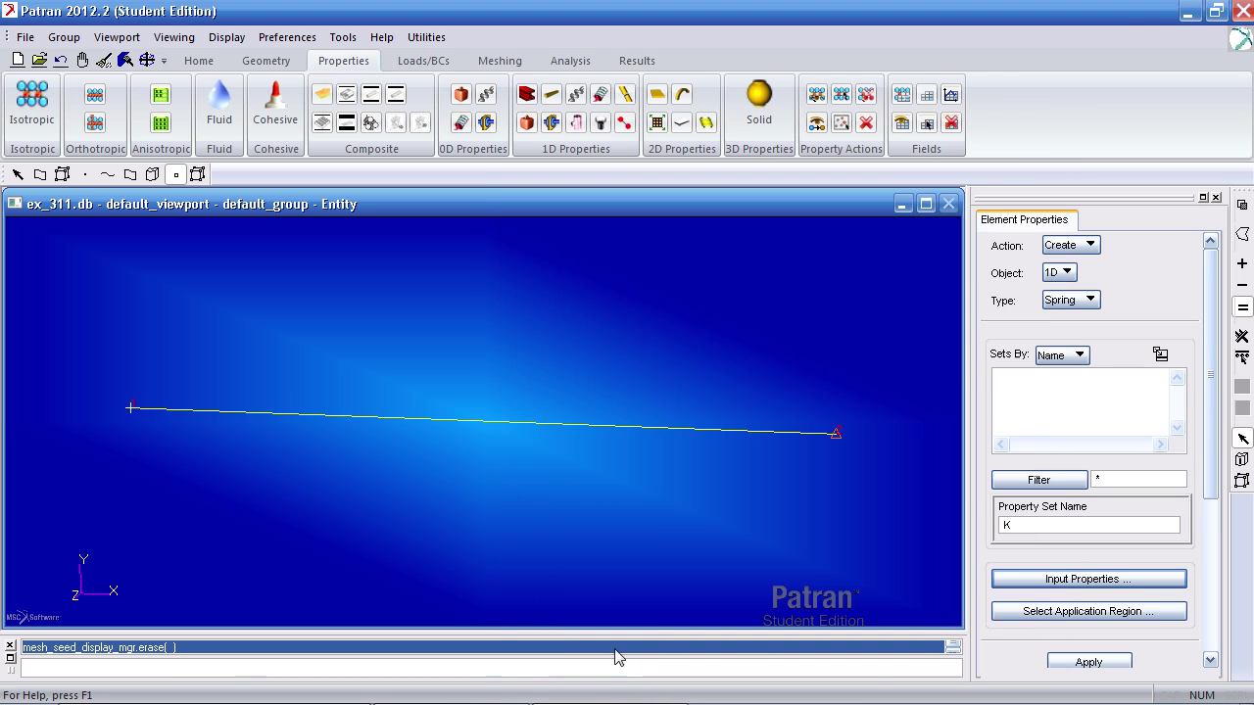
- Apply spring property K to element 1 and create the set
{"action": "left_click", "coordinate": [1014, 611]}
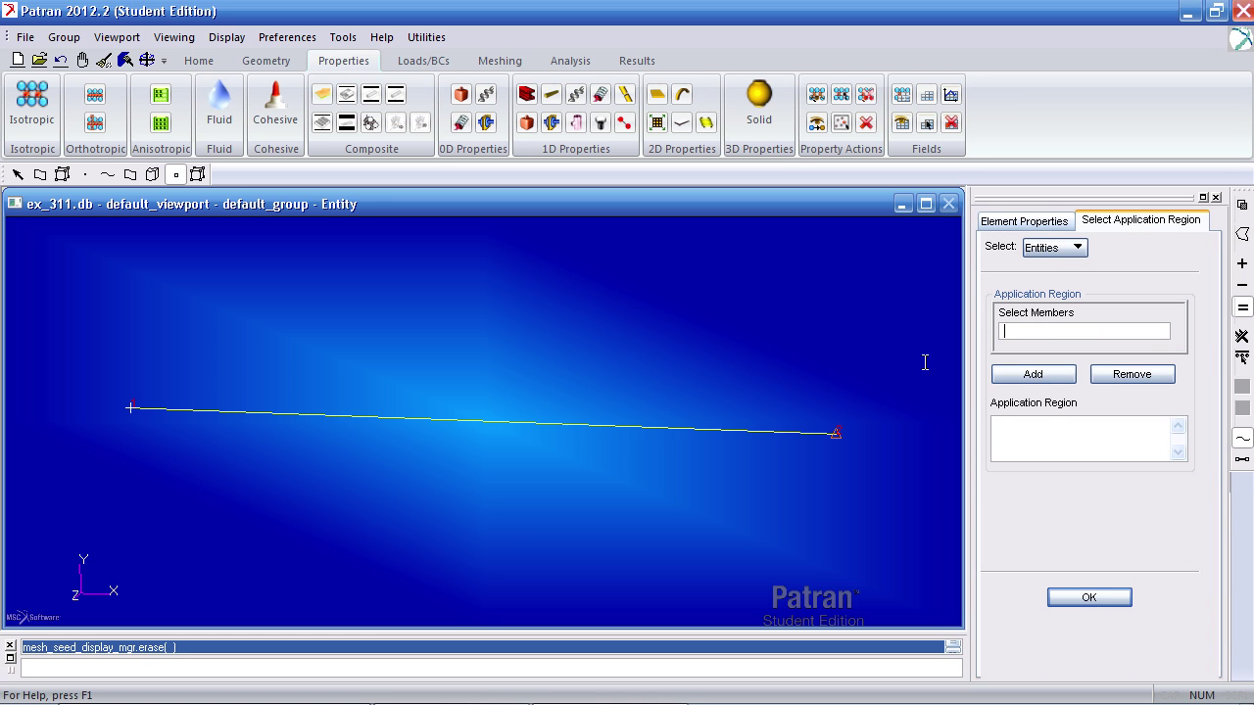
{"action": "left_click", "coordinate": [1242, 460]}
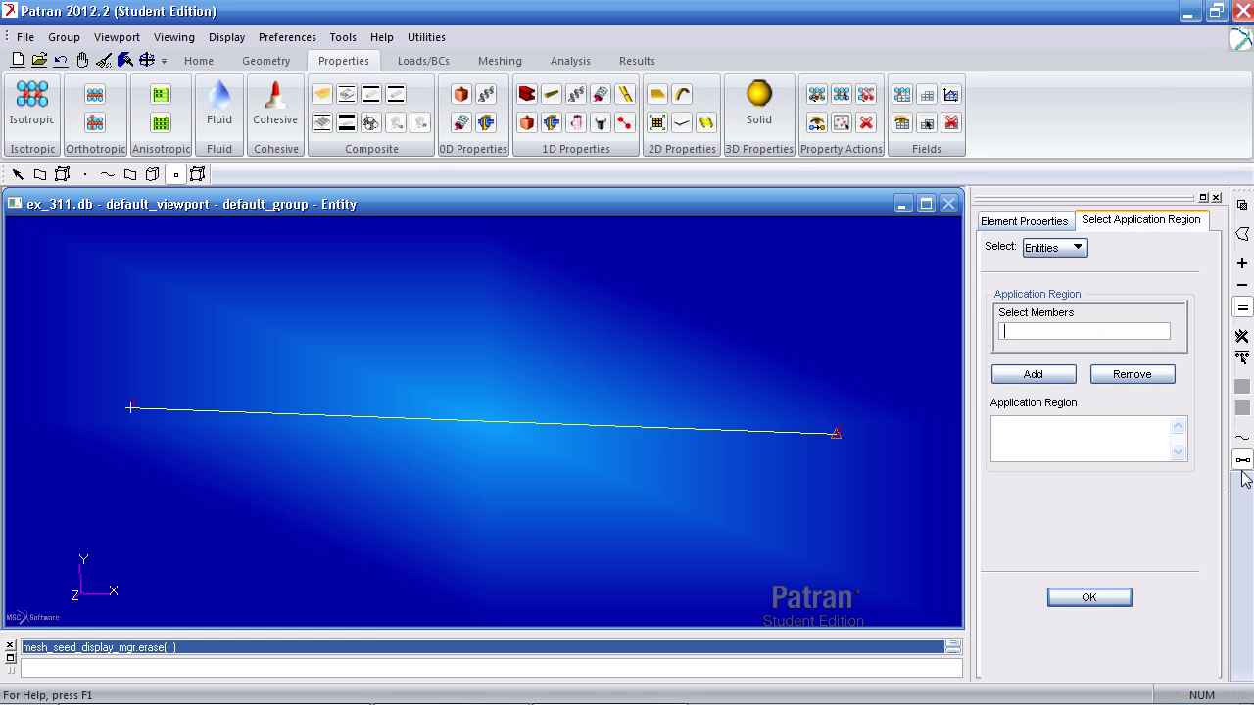
{"action": "left_click", "coordinate": [645, 428]}
{"action": "left_click", "coordinate": [1029, 377]}
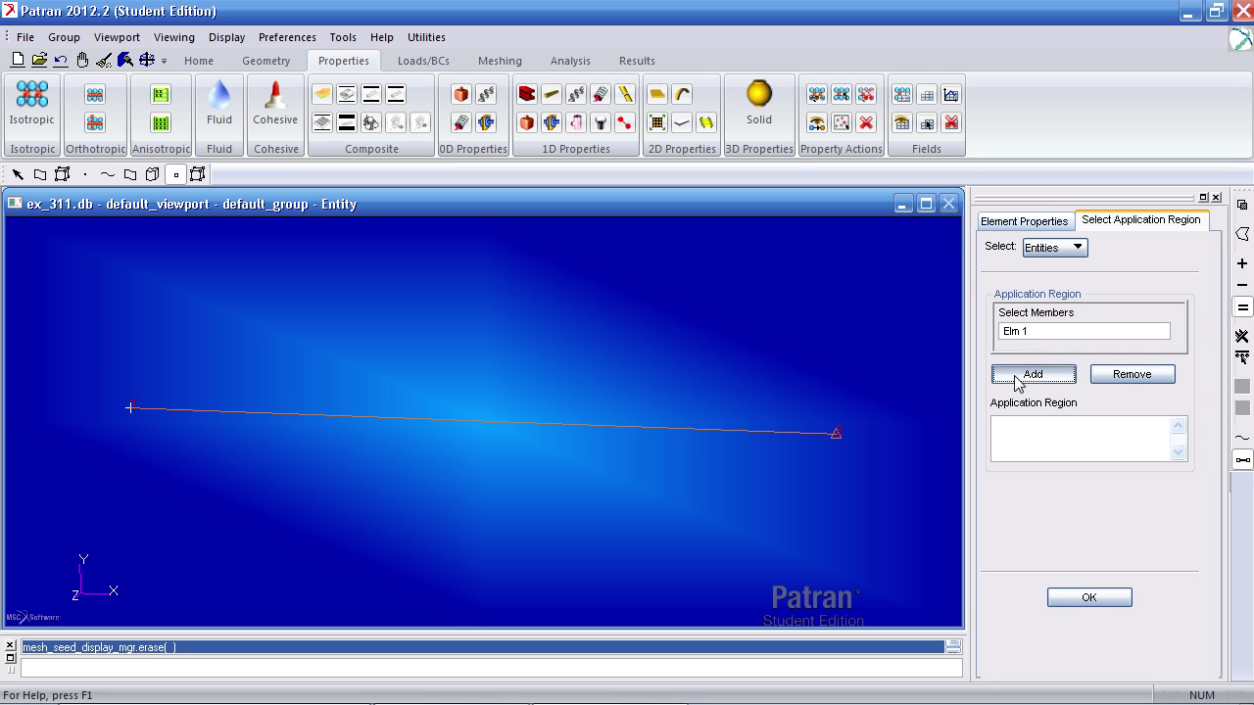
{"action": "left_click", "coordinate": [1078, 602]}
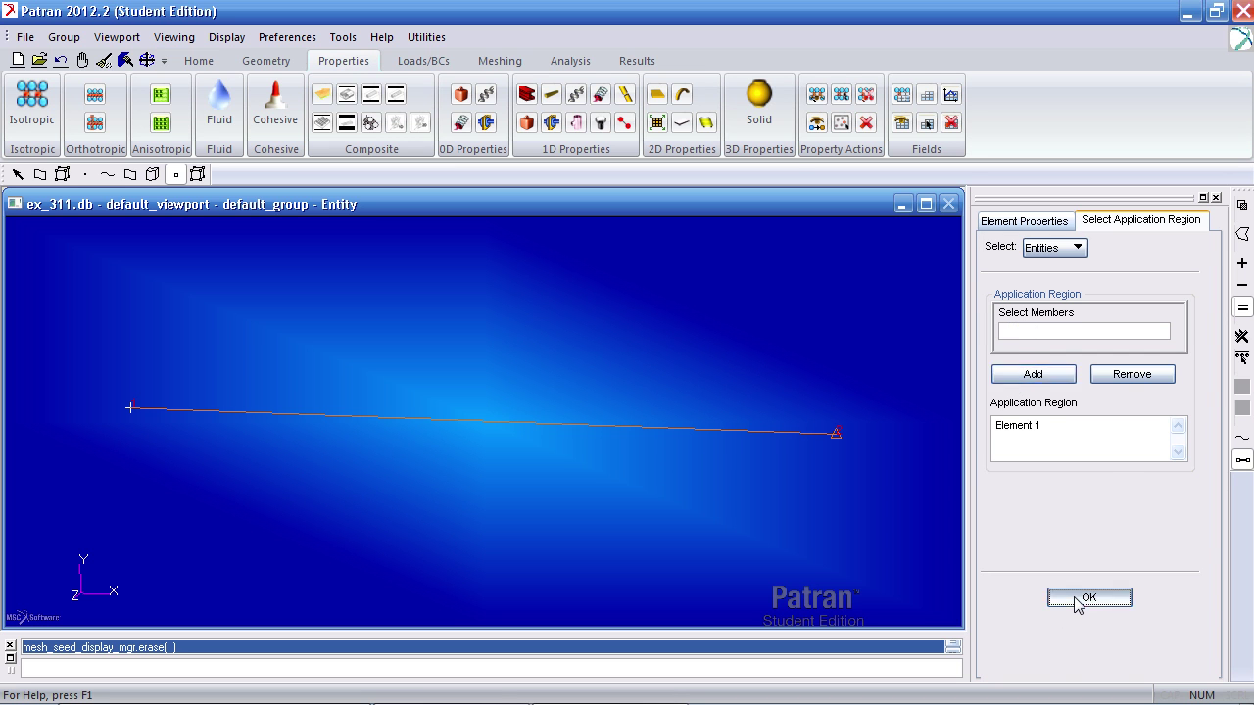
{"action": "left_click", "coordinate": [1085, 663]}
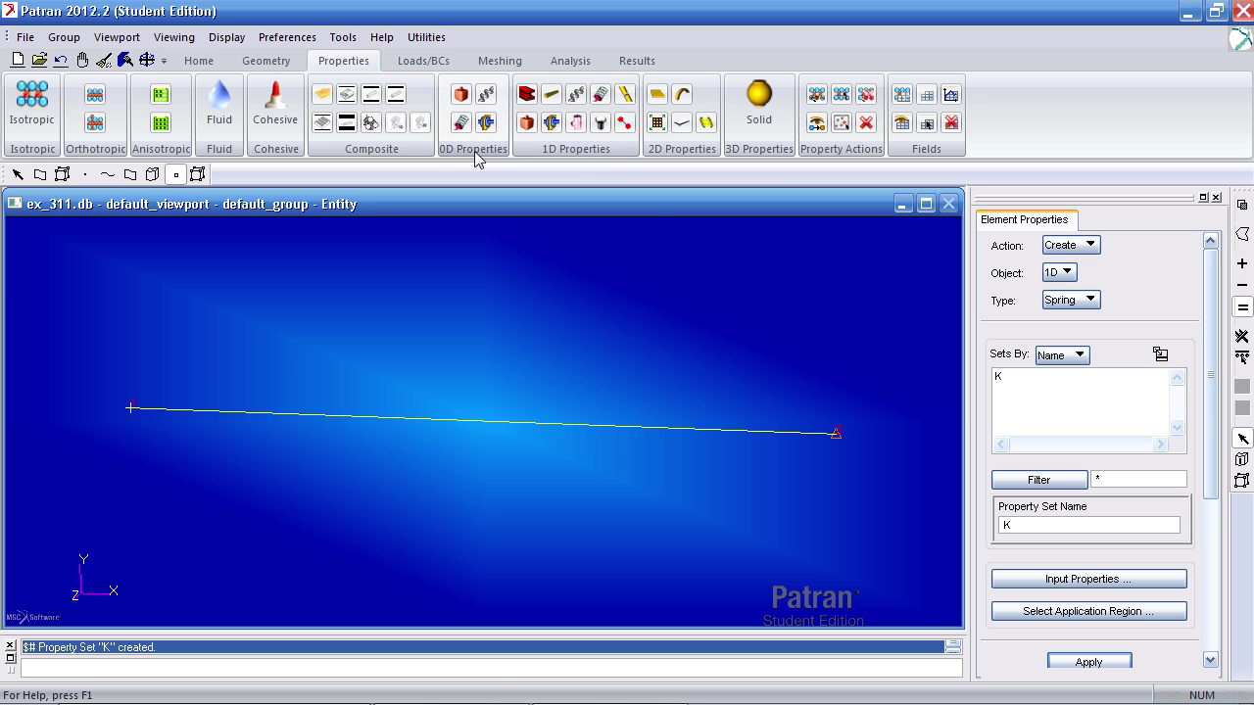
- Define a 0D lumped mass property named M with mass 5
{"action": "left_click", "coordinate": [460, 94]}
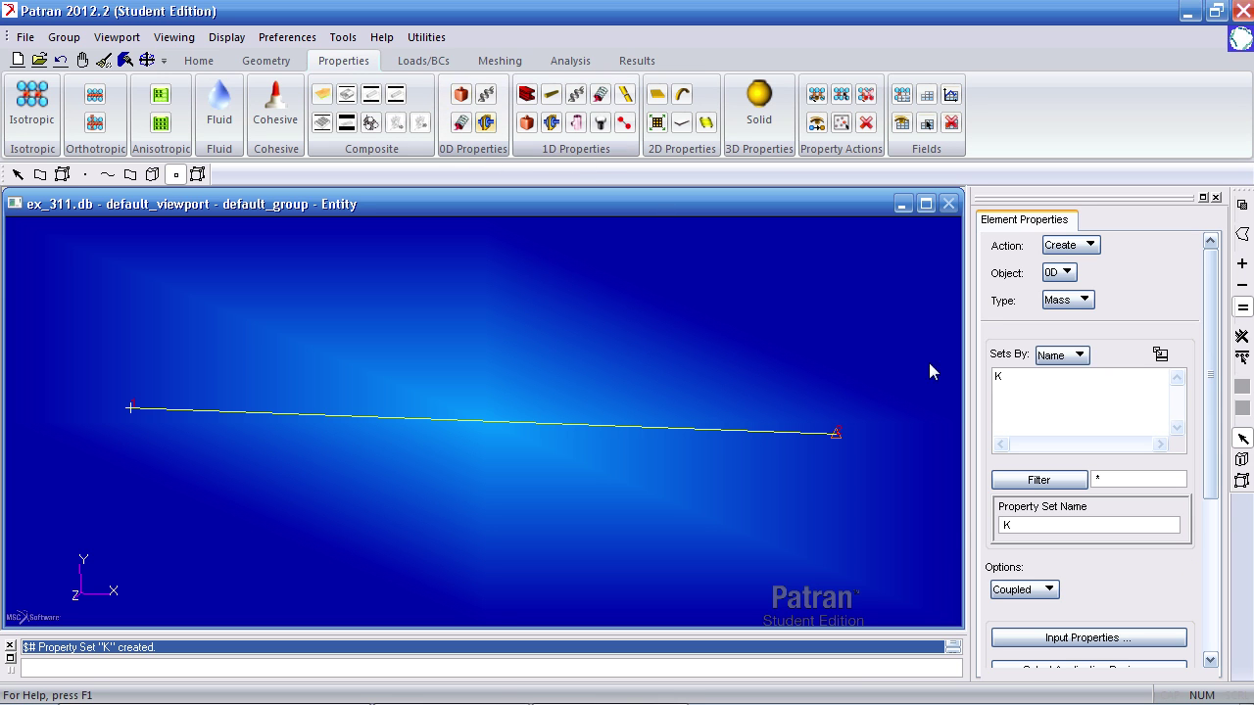
{"action": "double_click", "coordinate": [1036, 524]}
{"action": "type", "text": "M"}
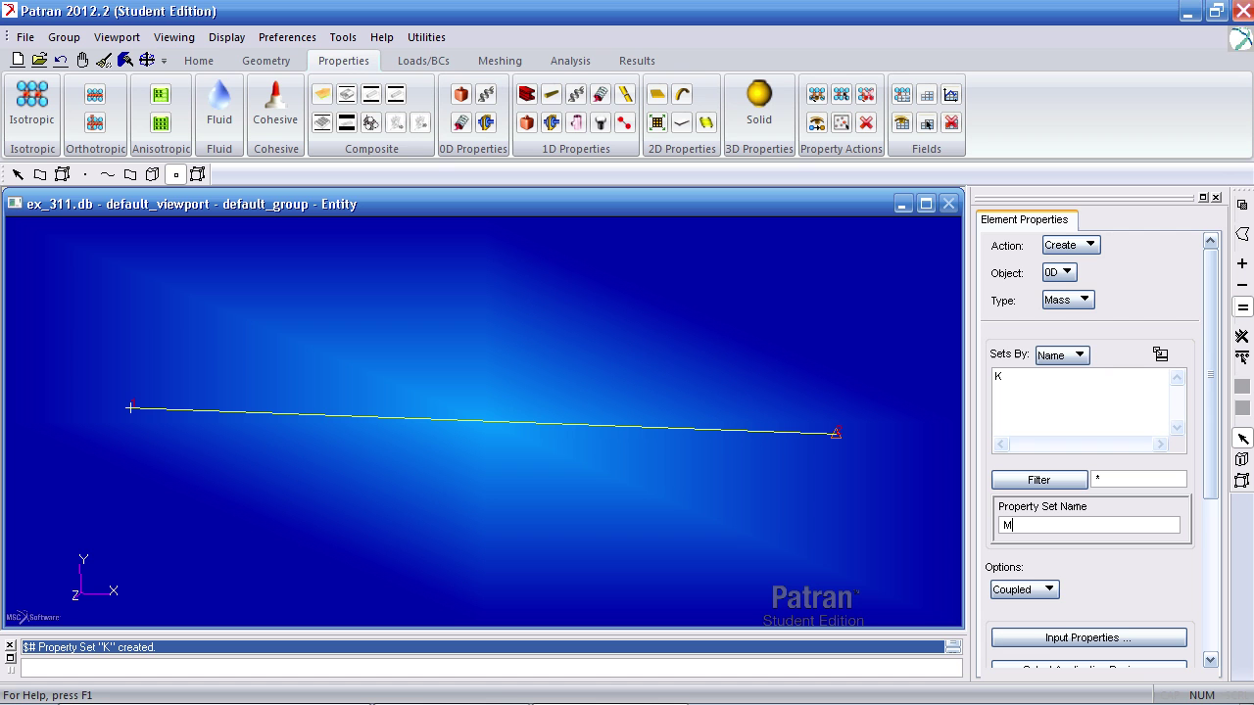
{"action": "left_click", "coordinate": [1034, 592]}
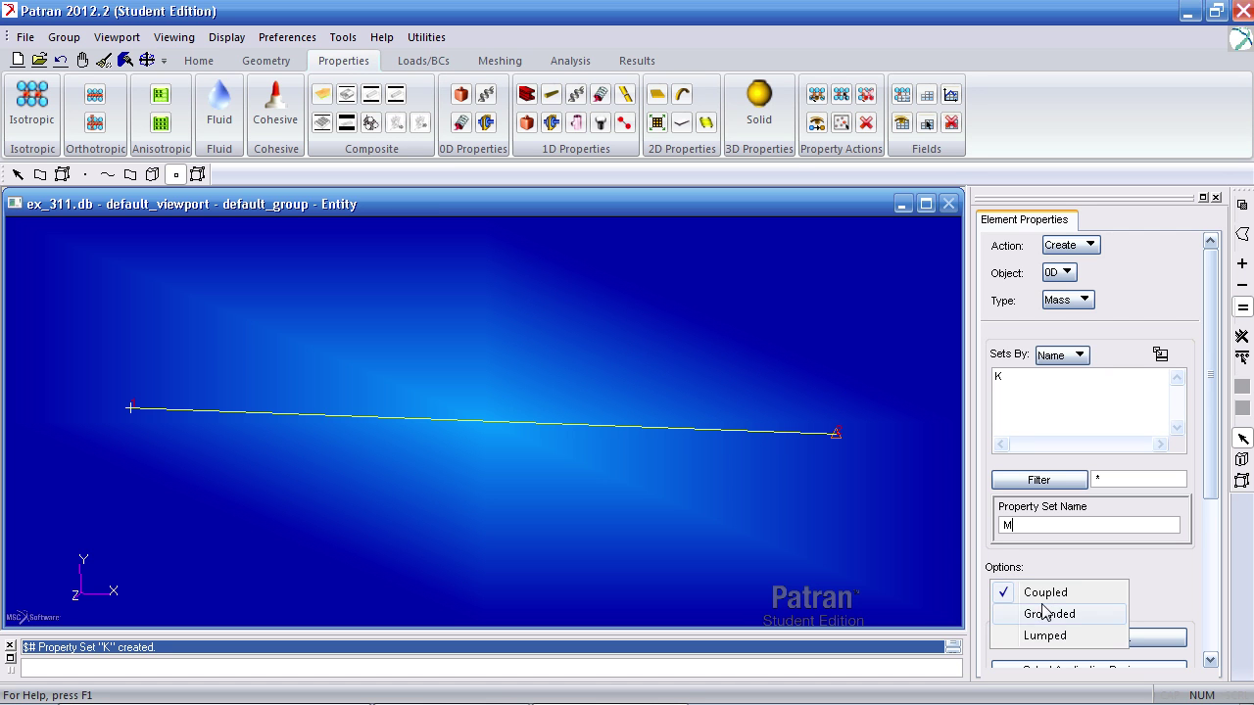
{"action": "left_click", "coordinate": [1046, 636]}
{"action": "left_click", "coordinate": [1091, 640]}
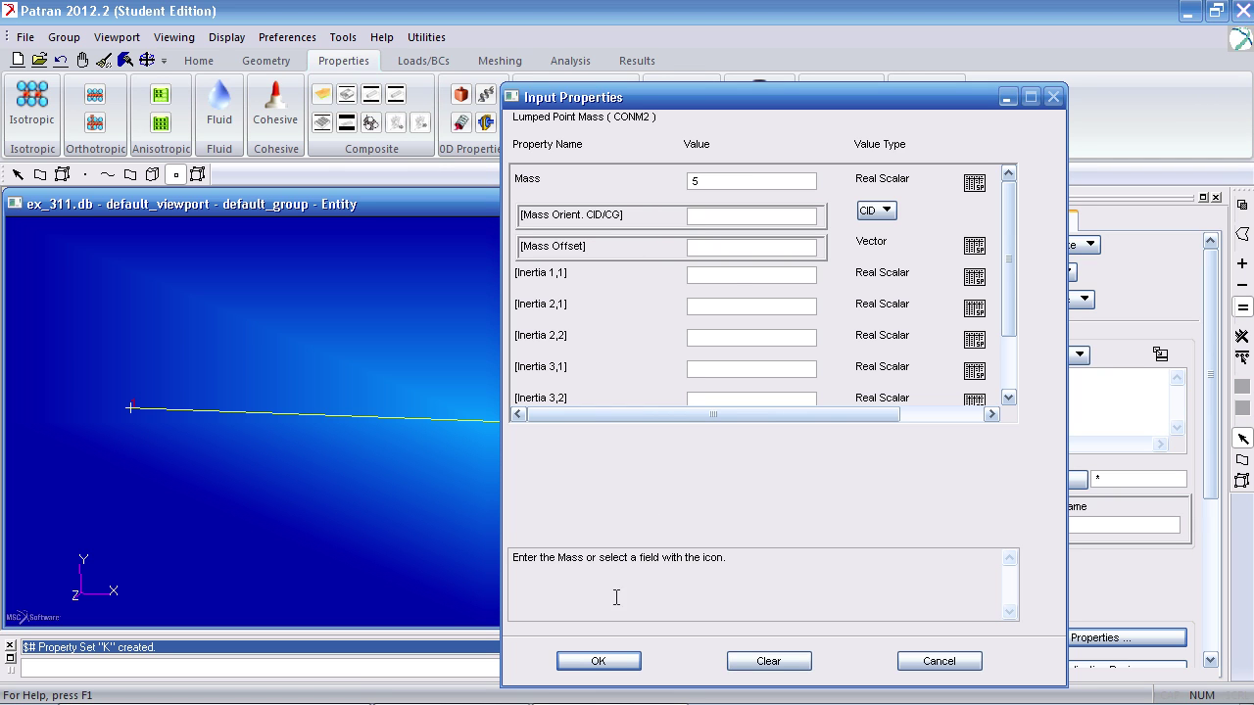
{"action": "left_click", "coordinate": [597, 661]}
- Apply mass property M to element 2 and create the set
{"action": "left_click", "coordinate": [1091, 670]}
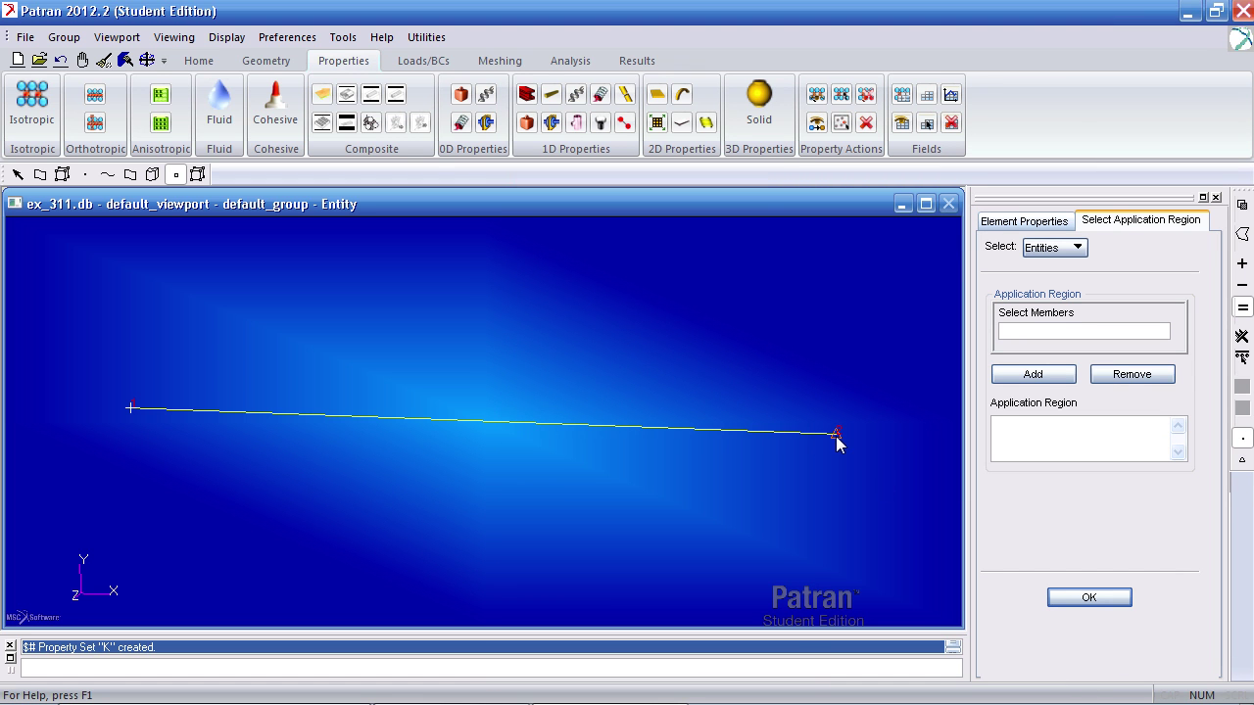
{"action": "left_click", "coordinate": [1242, 461]}
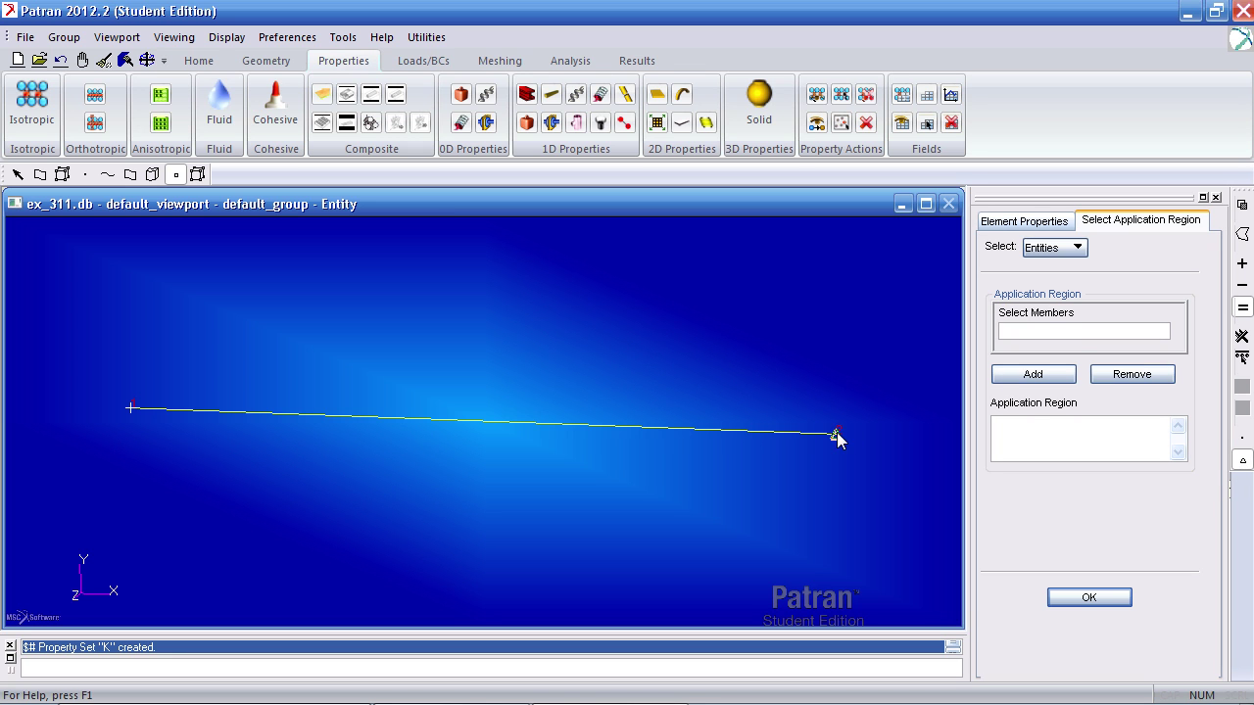
{"action": "left_click", "coordinate": [1016, 377]}
{"action": "left_click", "coordinate": [1037, 426]}
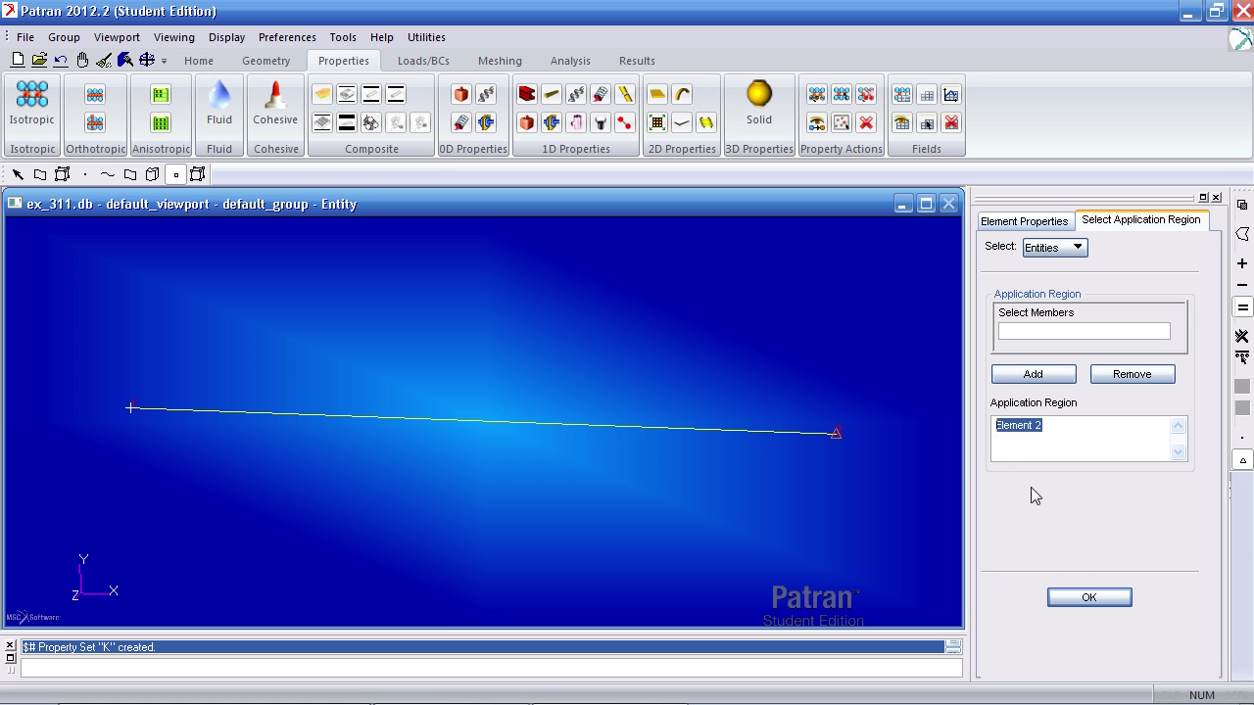
{"action": "left_click", "coordinate": [1088, 595]}
{"action": "scroll", "coordinate": [1193, 515], "scroll_direction": "down", "scroll_amount": 5}
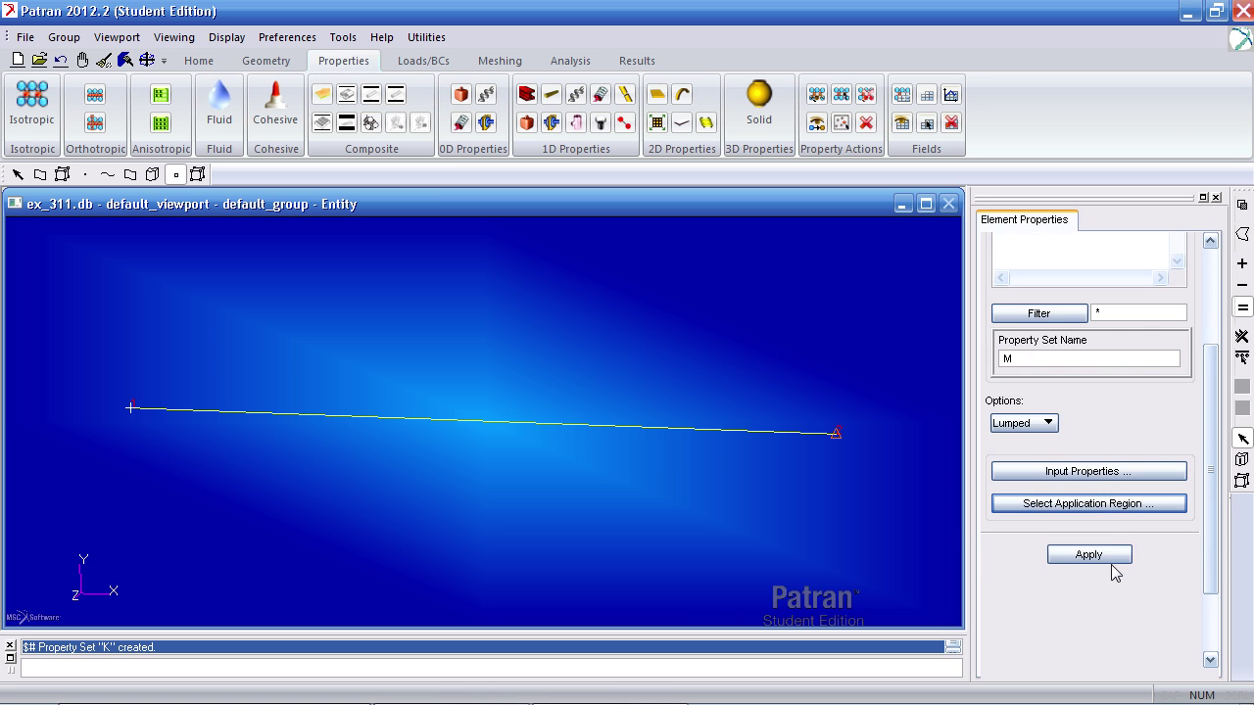
{"action": "left_click", "coordinate": [1111, 555]}
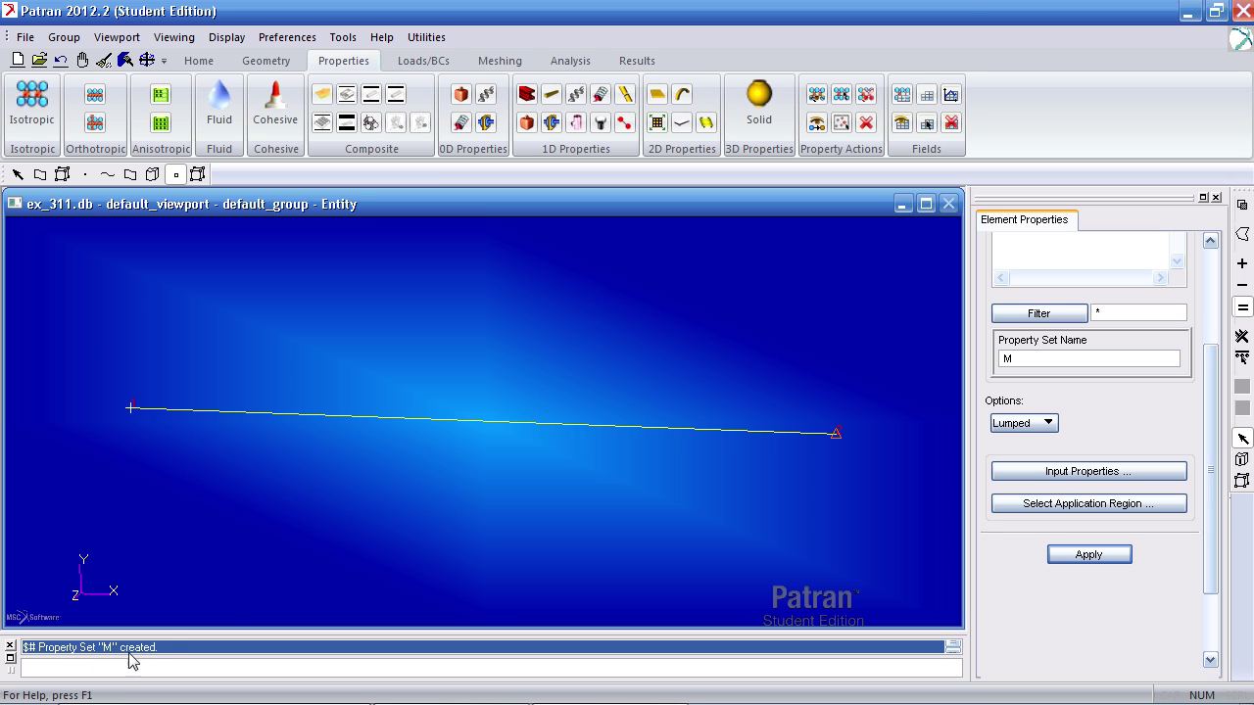
- Show the model tree with Properties, 0D and 1D expanded to list M and K
{"action": "left_click", "coordinate": [199, 61]}
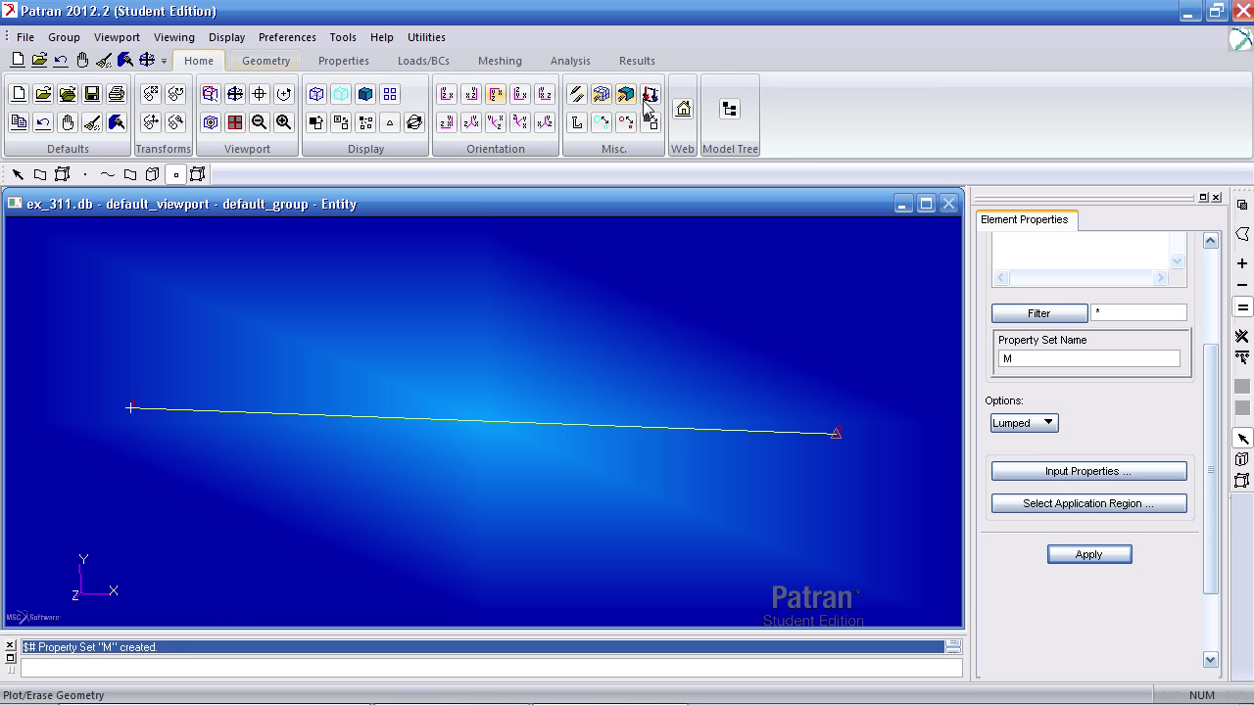
{"action": "left_click", "coordinate": [729, 113]}
{"action": "left_click", "coordinate": [33, 278]}
{"action": "left_click", "coordinate": [51, 302]}
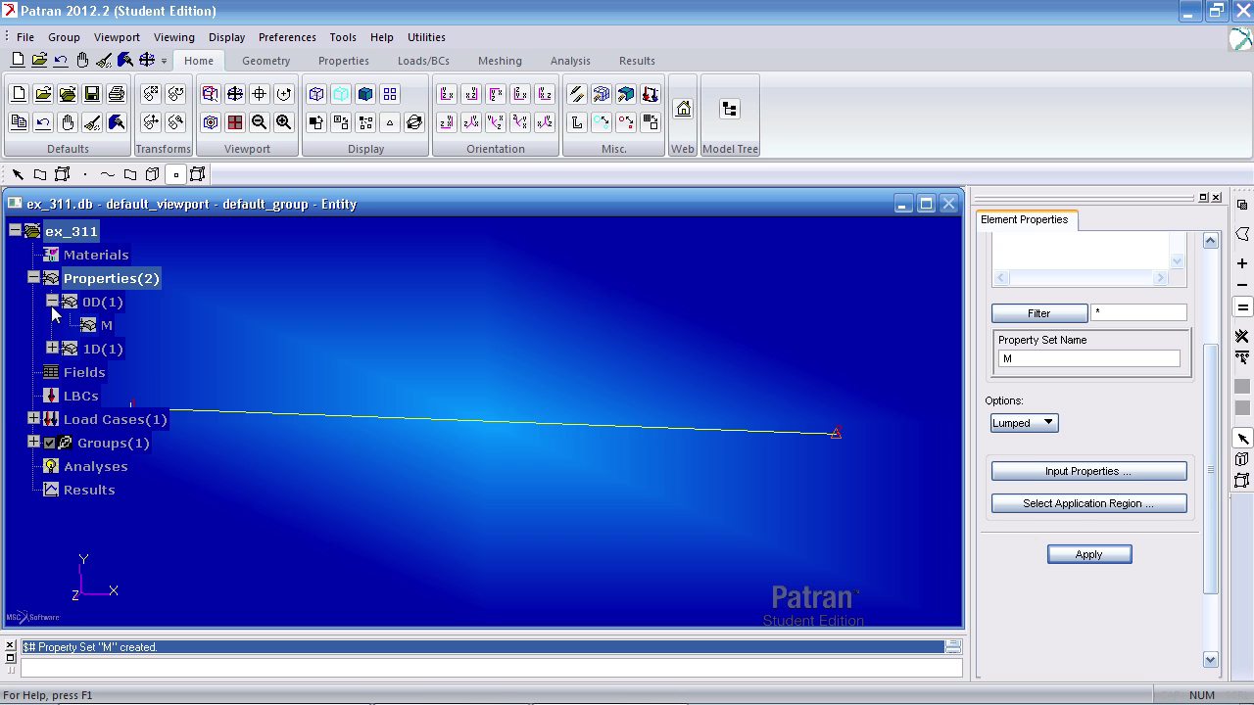
{"action": "left_click", "coordinate": [52, 349]}
{"action": "left_click", "coordinate": [105, 326]}
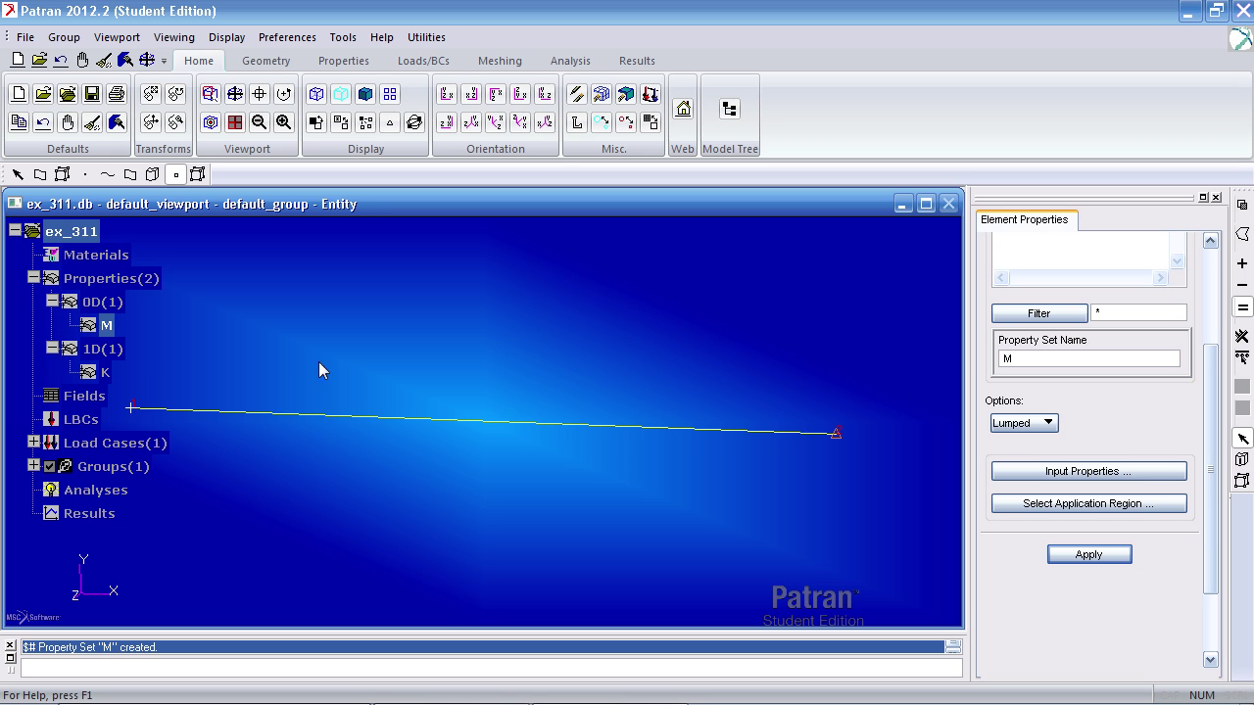
{"action": "left_click", "coordinate": [105, 372]}
- Set the 'fixed' displacement constraint to zero translations and zero rotations
{"action": "left_click", "coordinate": [410, 68]}
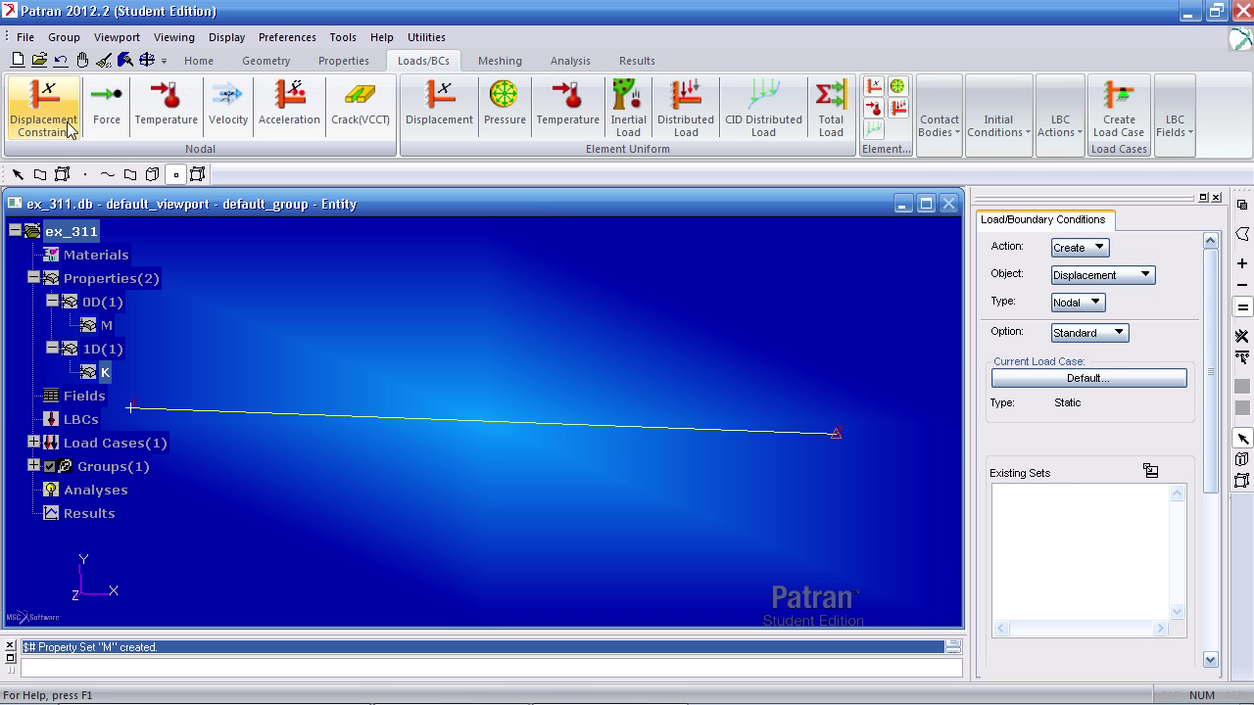
{"action": "scroll", "coordinate": [1166, 488], "scroll_direction": "down", "scroll_amount": 5}
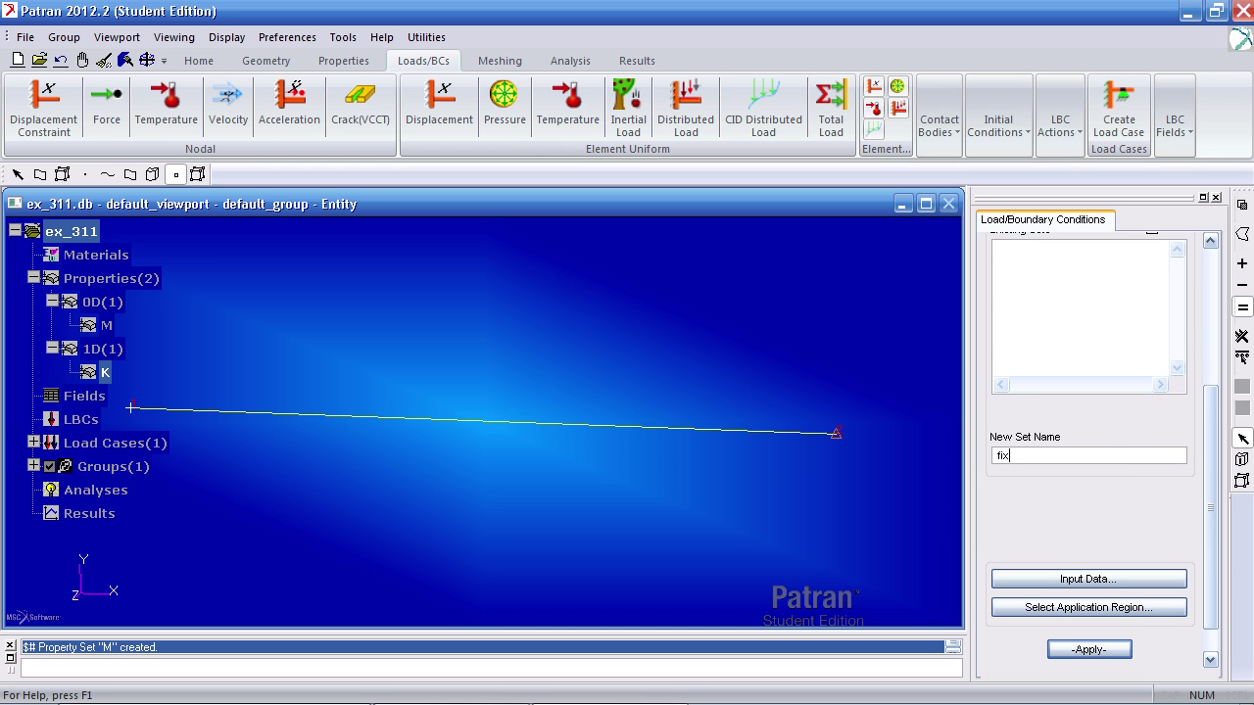
{"action": "left_click", "coordinate": [1088, 579]}
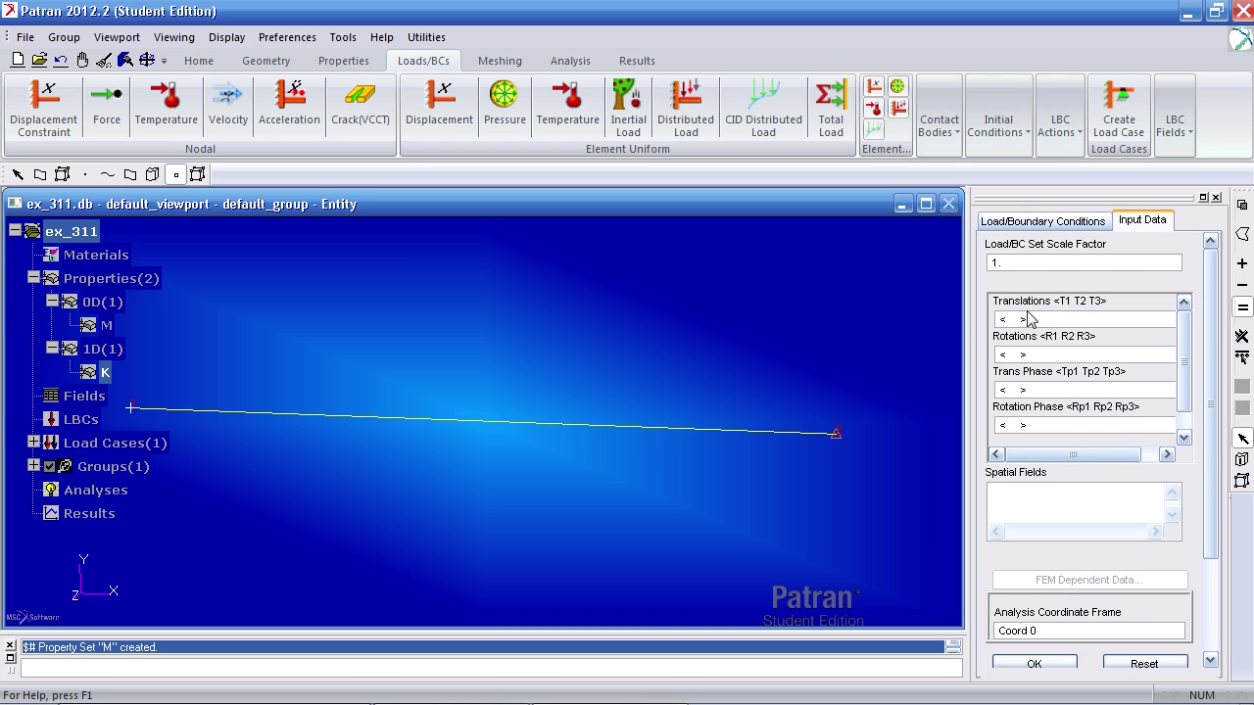
{"action": "left_click", "coordinate": [1038, 319]}
{"action": "type", "text": "<0 0"}
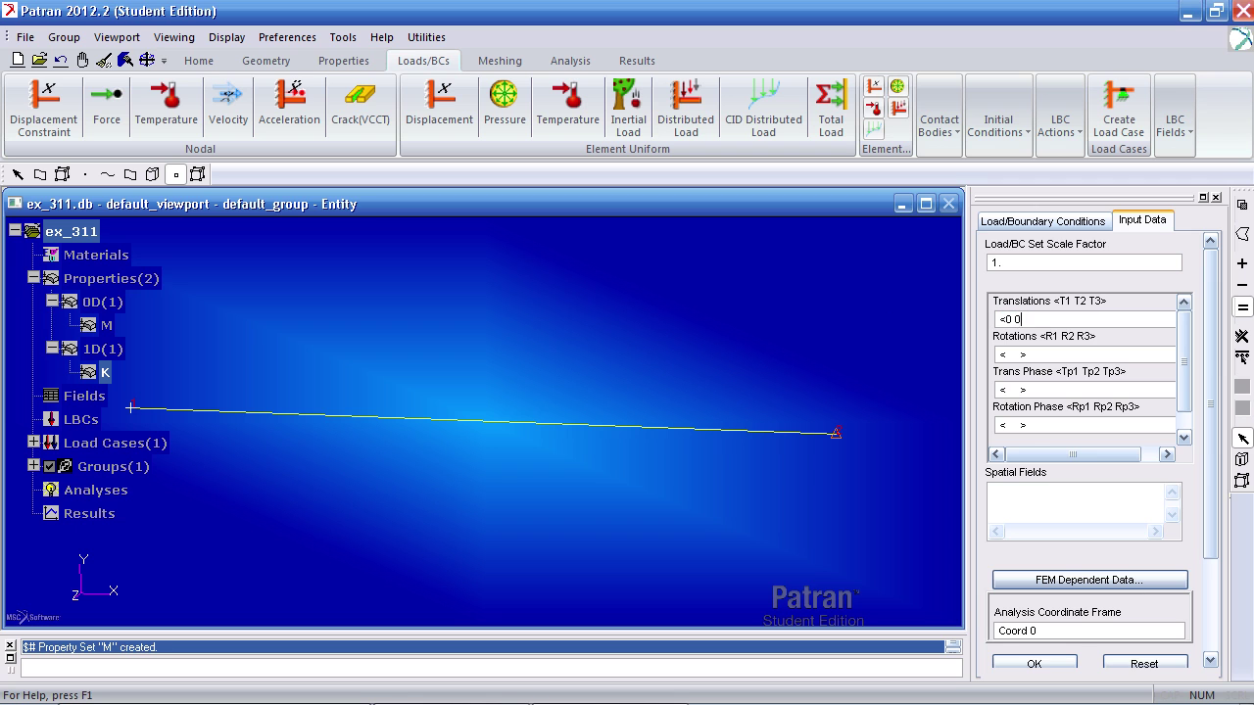
{"action": "key", "text": "Tab"}
{"action": "type", "text": "<"}
{"action": "left_click", "coordinate": [1034, 663]}
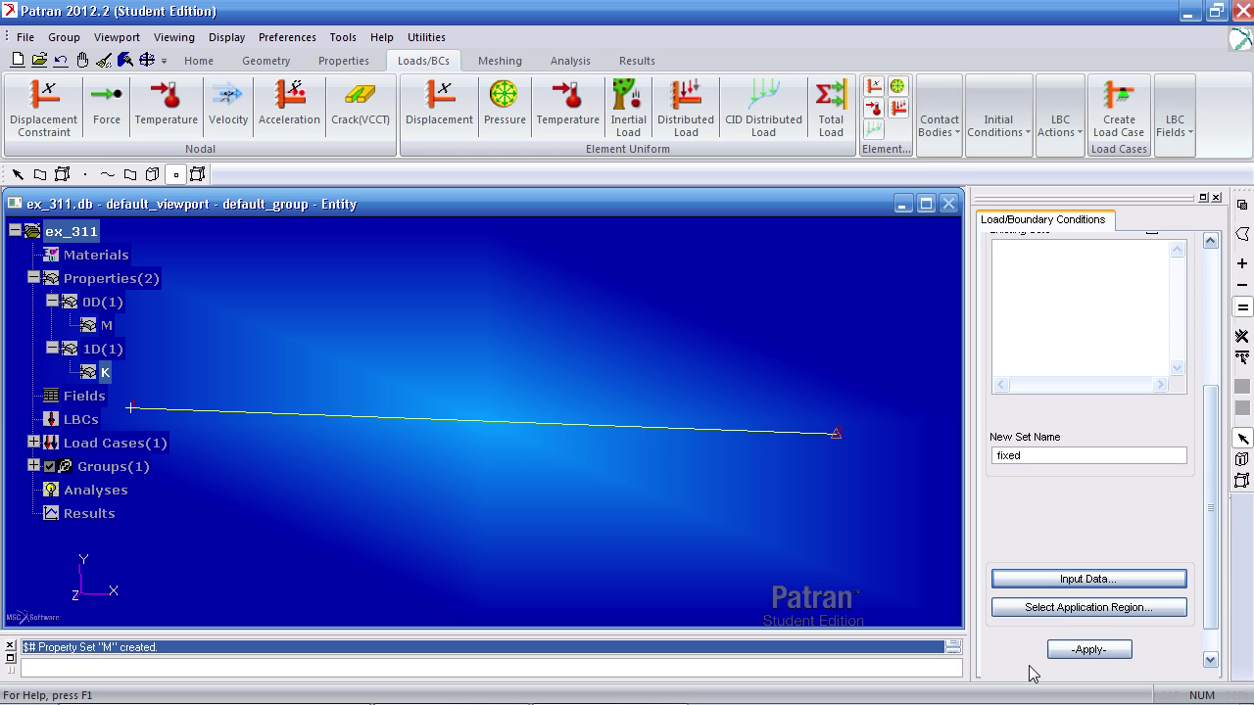
- Apply the 'fixed' constraint to FEM node 1 and create the set
{"action": "left_click", "coordinate": [1075, 607]}
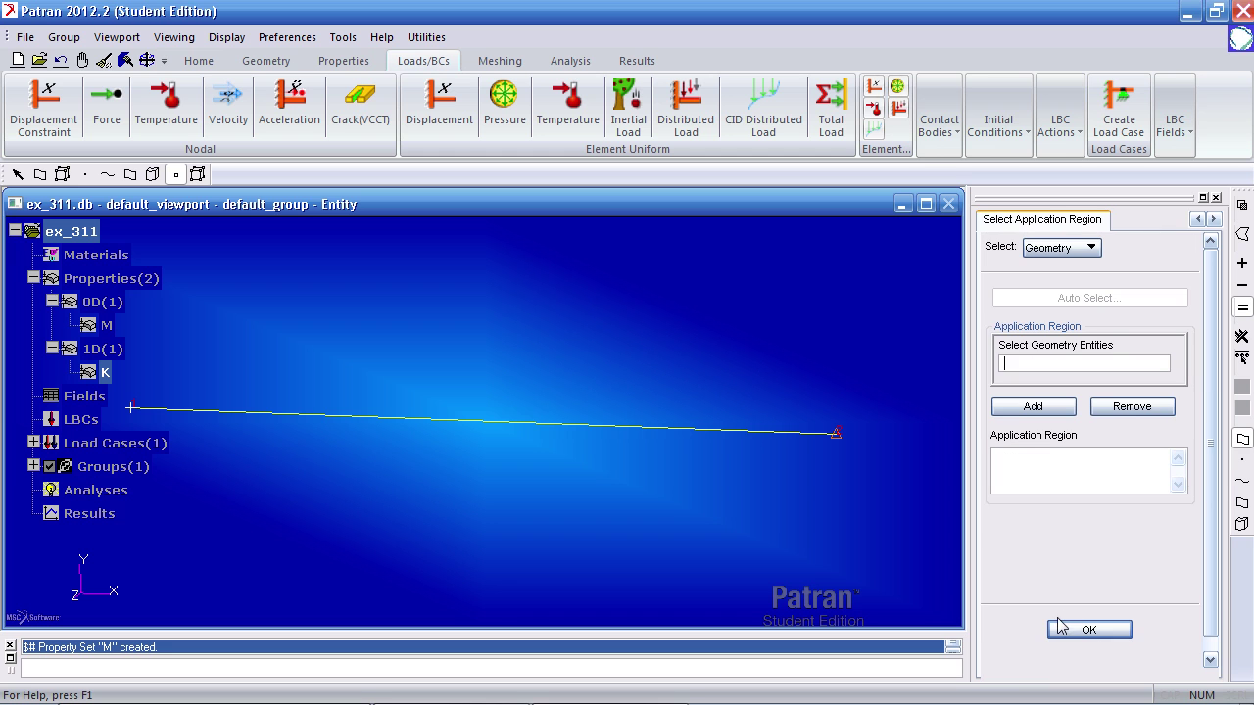
{"action": "left_click", "coordinate": [1242, 460]}
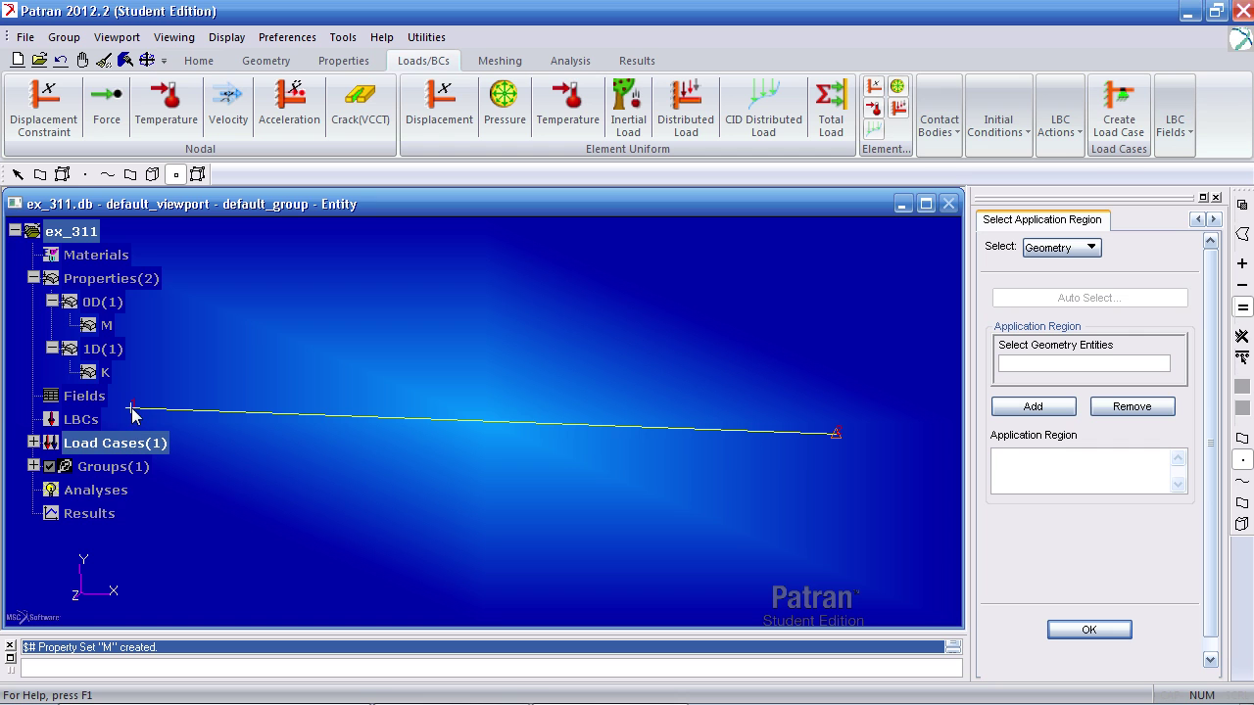
{"action": "left_click", "coordinate": [1081, 249]}
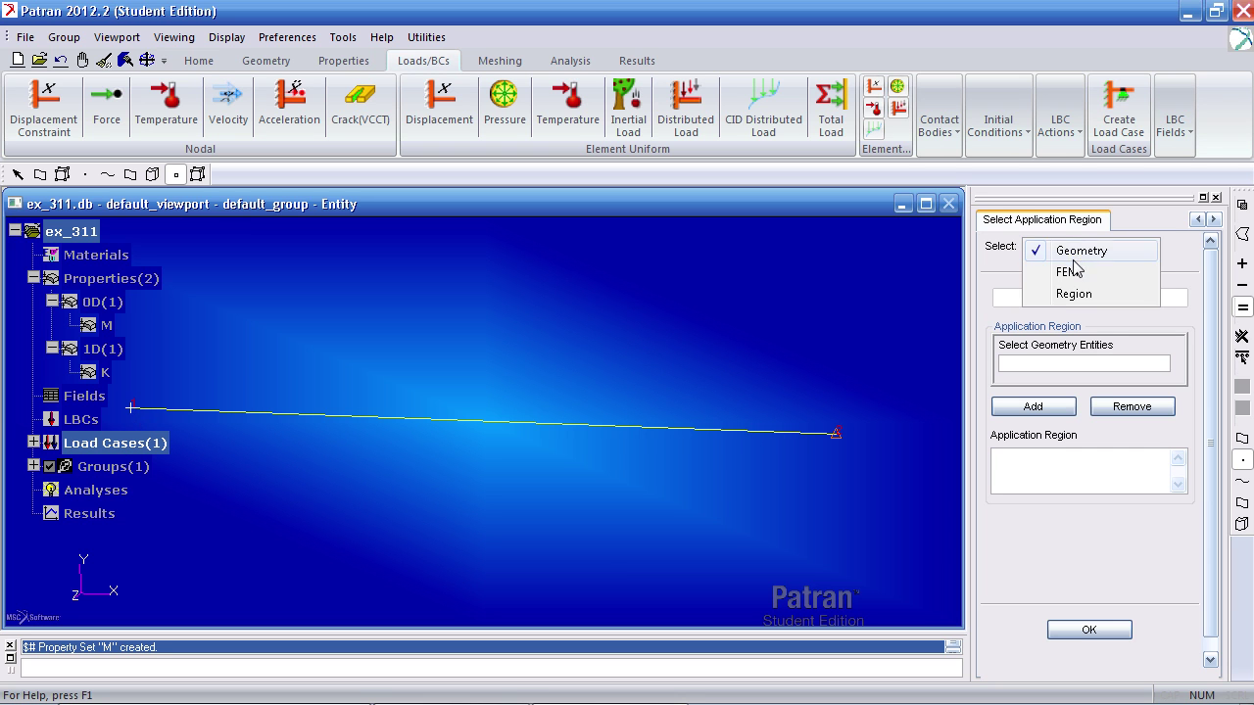
{"action": "left_click", "coordinate": [1075, 274]}
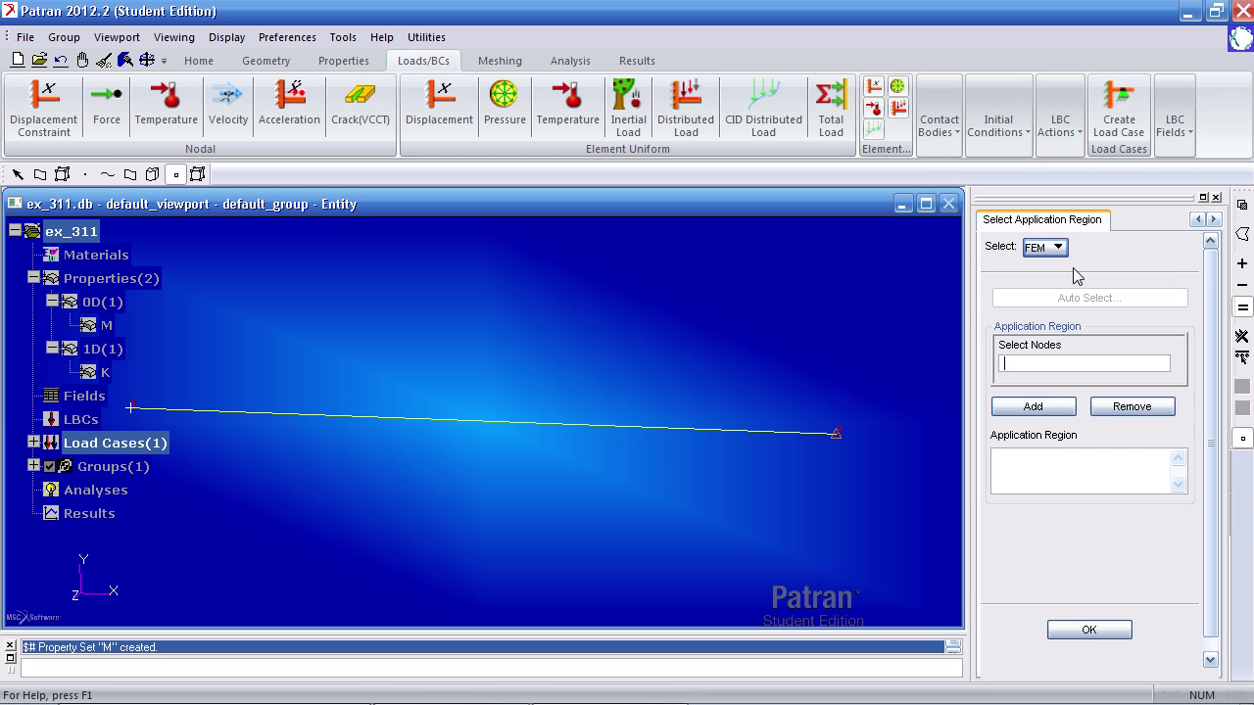
{"action": "left_click", "coordinate": [1050, 367]}
{"action": "left_click", "coordinate": [131, 408]}
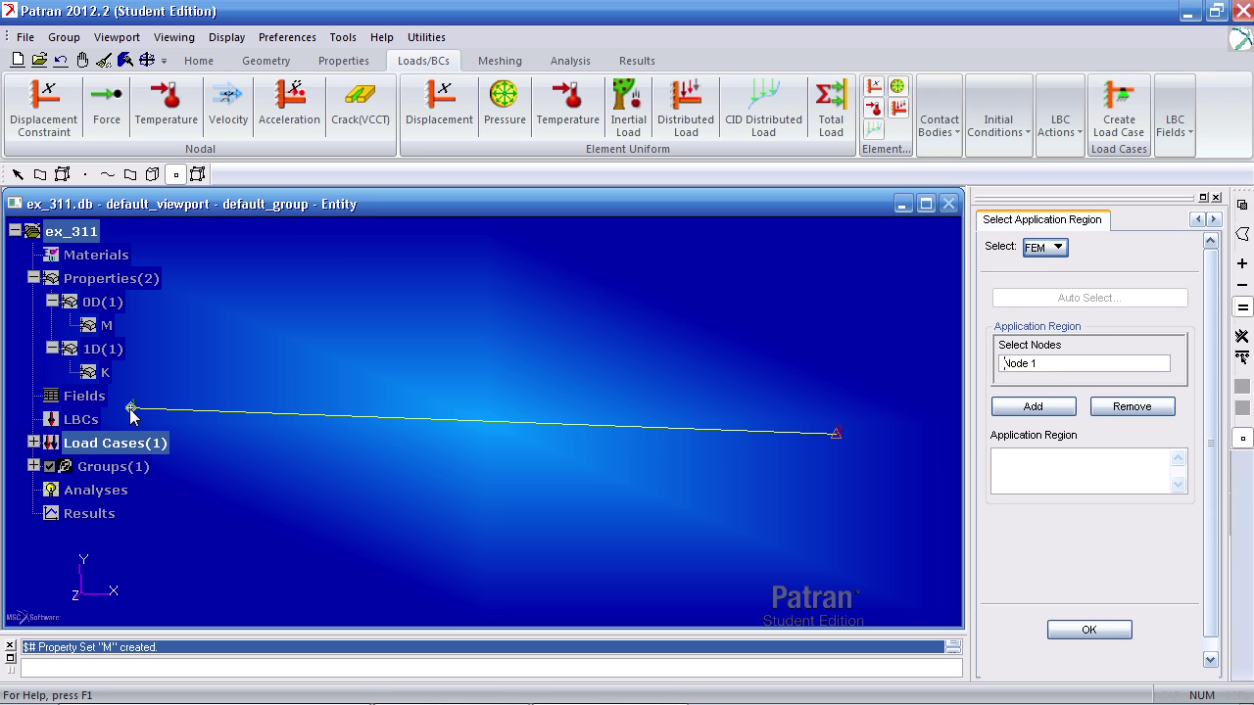
{"action": "left_click", "coordinate": [1060, 406]}
{"action": "left_click", "coordinate": [1089, 628]}
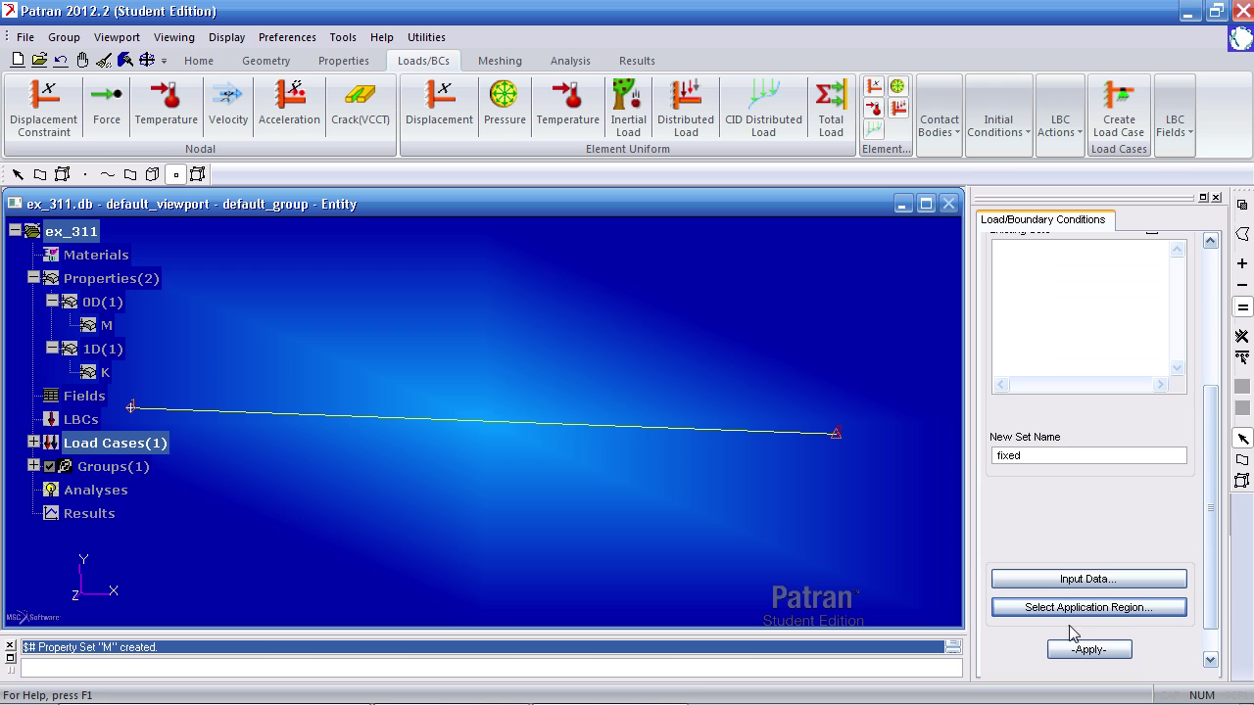
{"action": "left_click", "coordinate": [1088, 650]}
{"action": "middle_click_drag", "start_coordinate": [829, 562], "coordinate": [802, 566]}
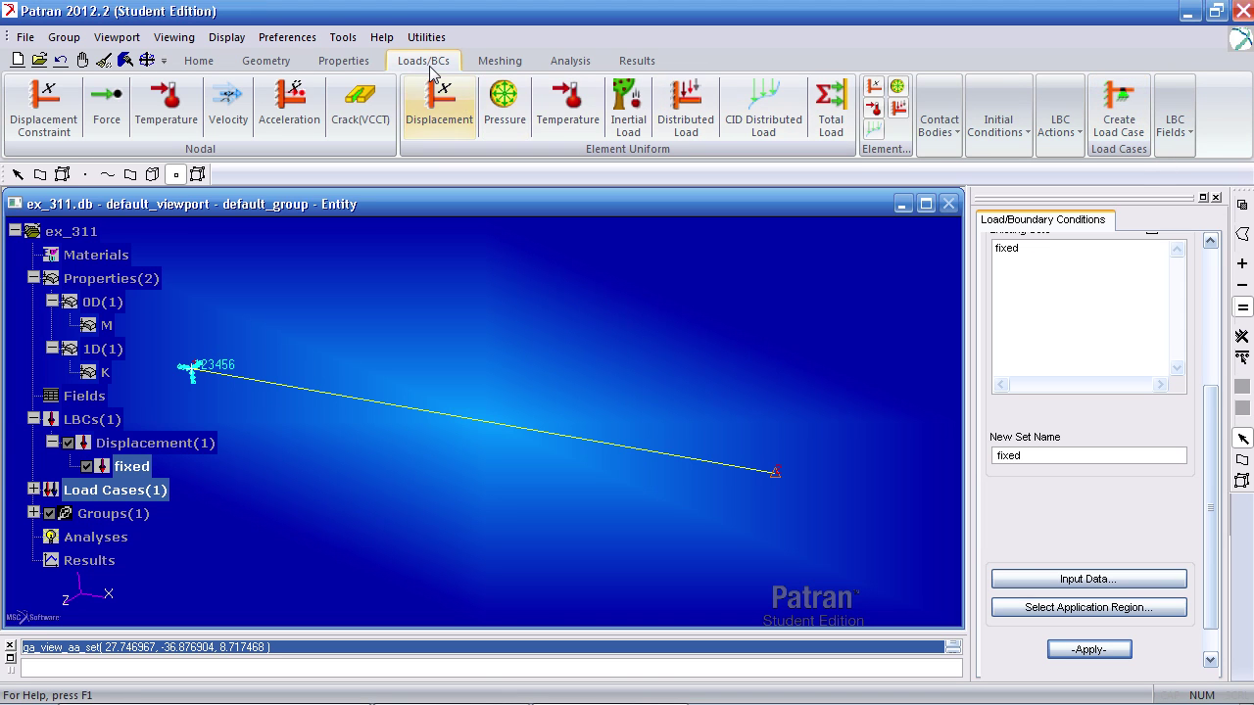
- Create the Time Dependent load case time_lc
{"action": "left_click", "coordinate": [1127, 142]}
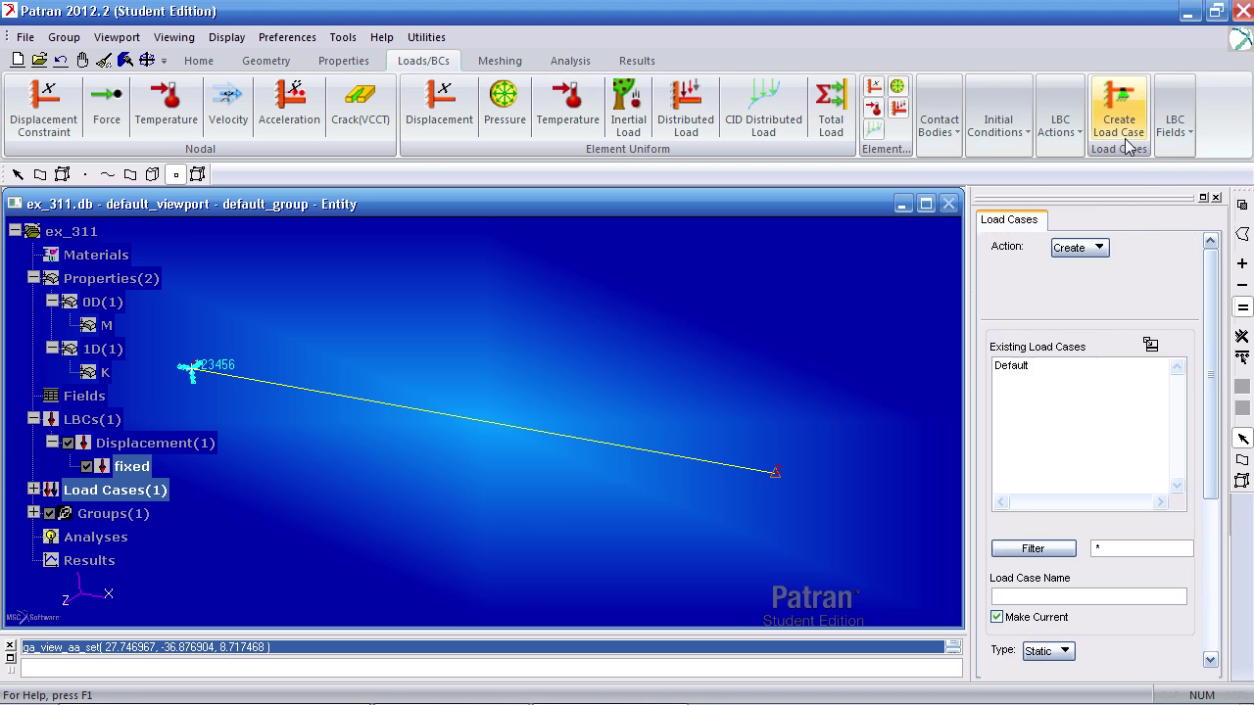
{"action": "scroll", "coordinate": [1185, 342], "scroll_direction": "down", "scroll_amount": 4}
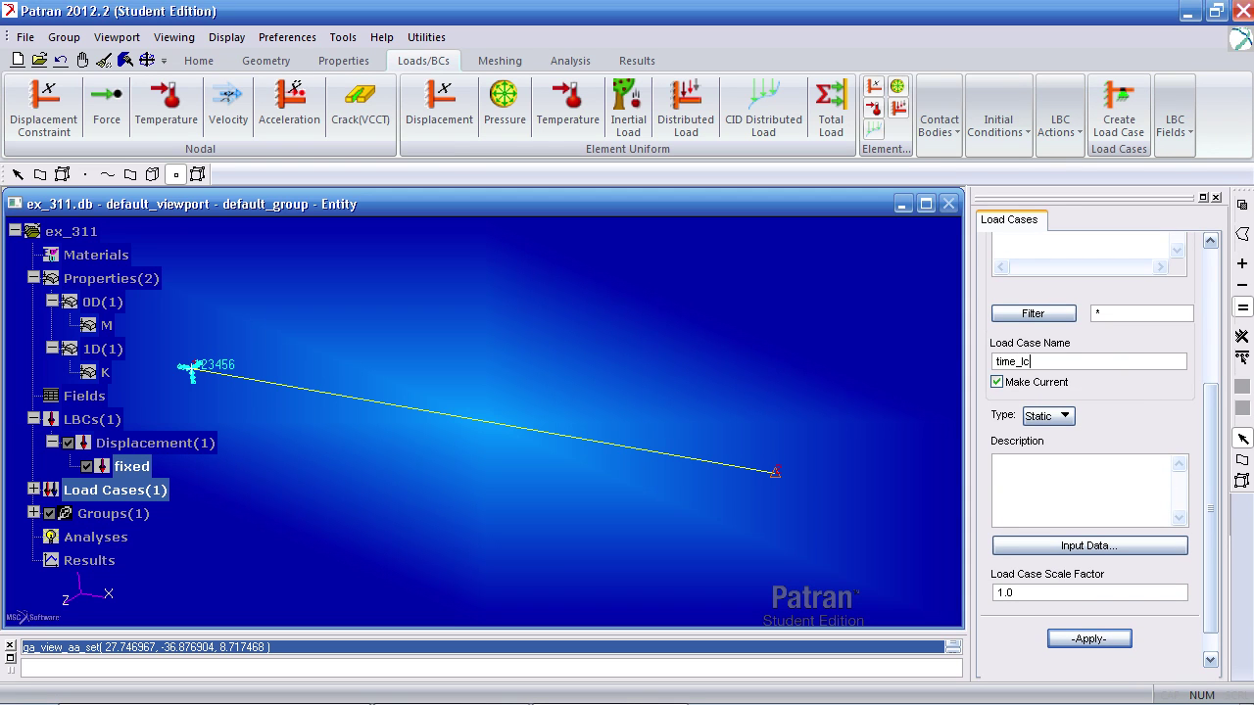
{"action": "left_click", "coordinate": [1053, 416]}
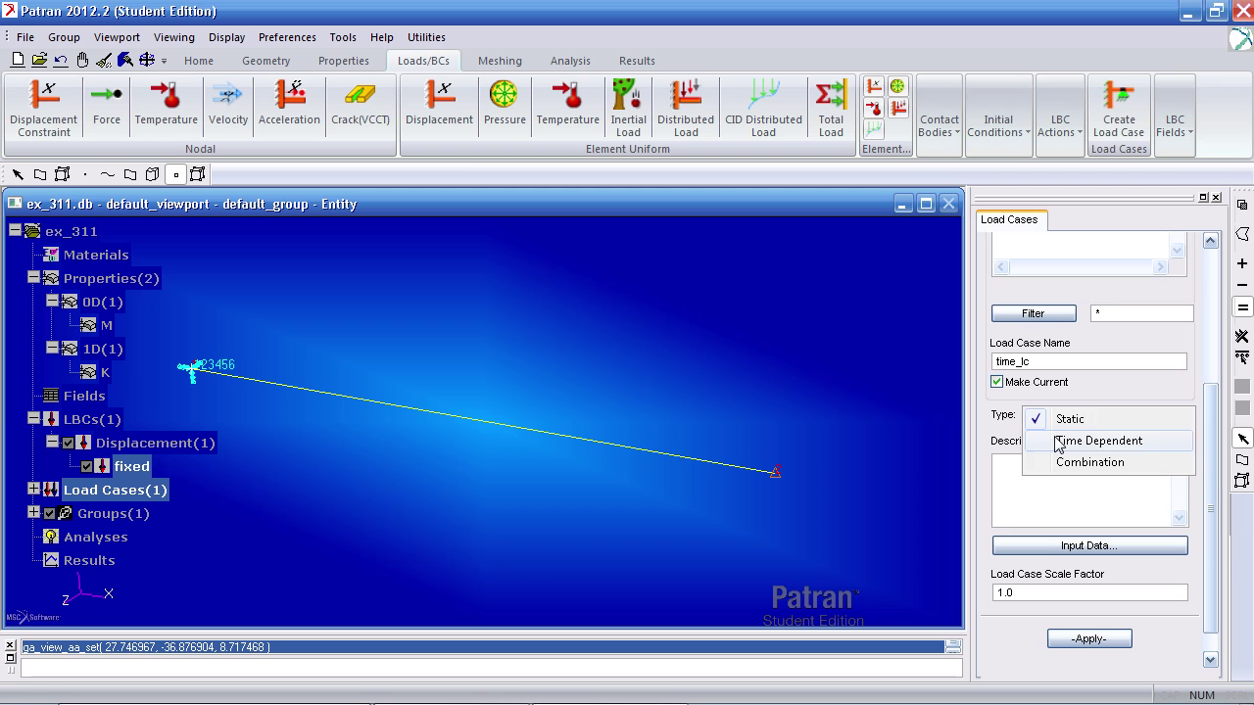
{"action": "left_click", "coordinate": [1060, 440]}
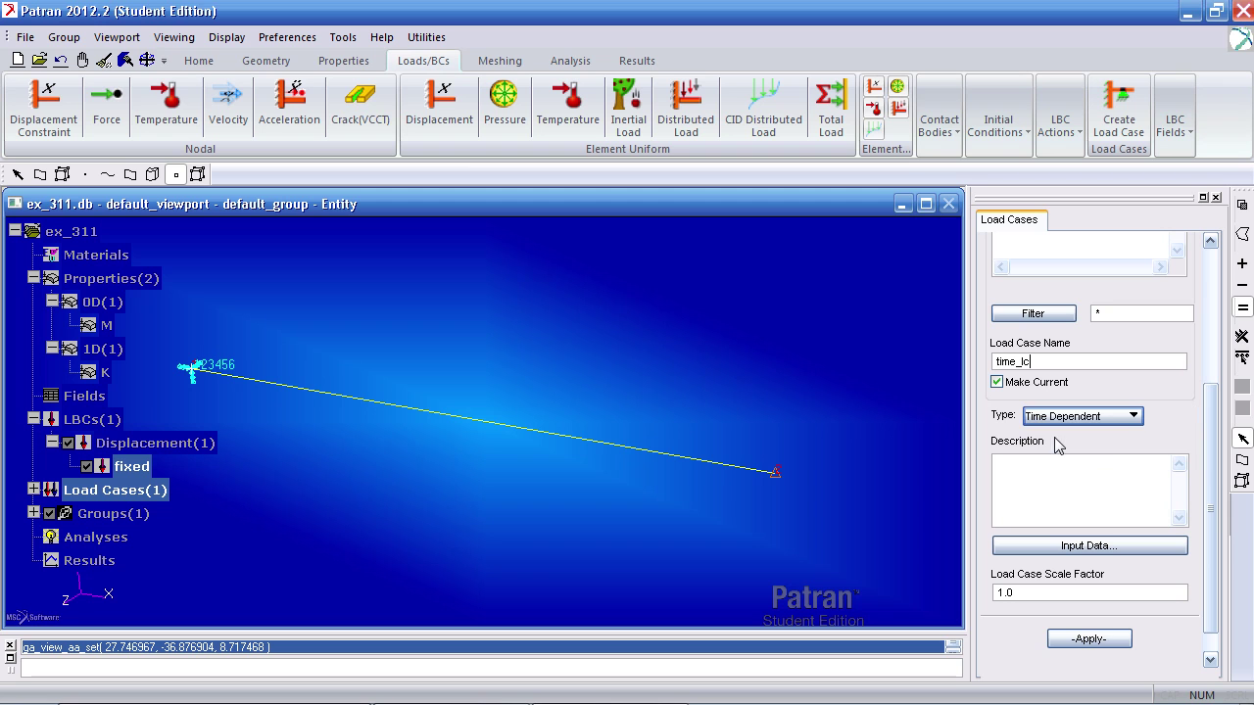
{"action": "left_click", "coordinate": [1095, 640]}
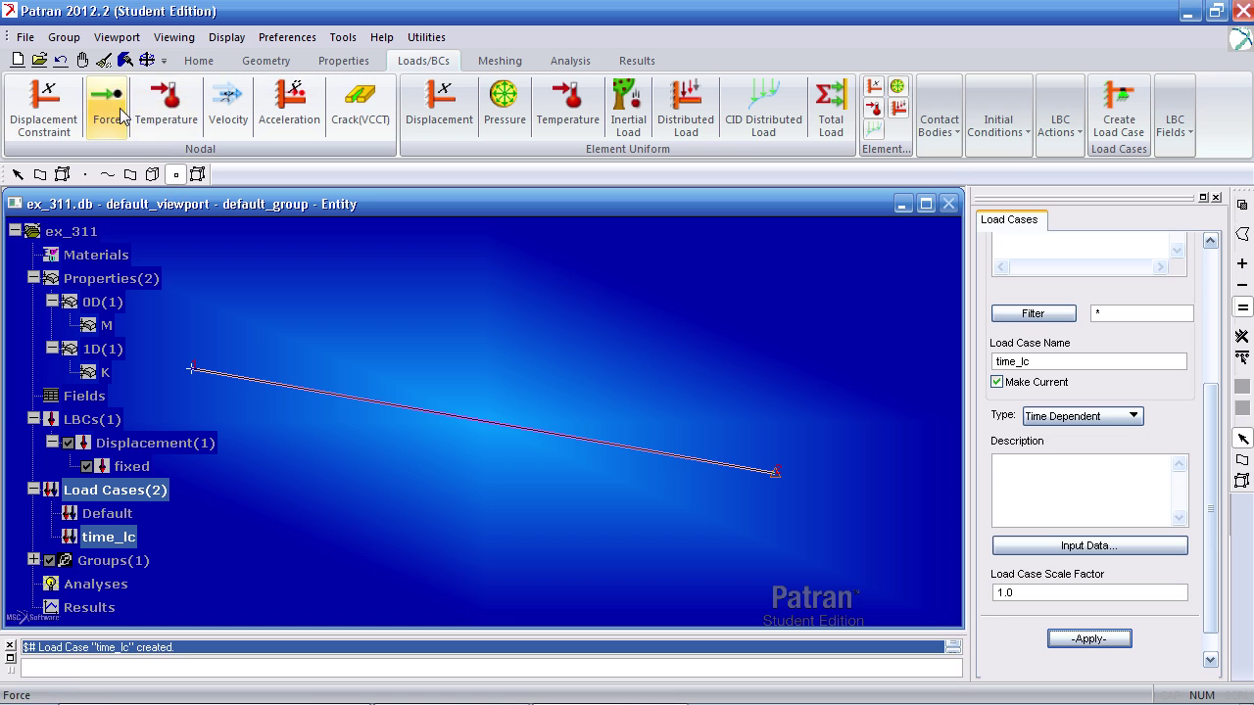
{"action": "left_click", "coordinate": [166, 103]}
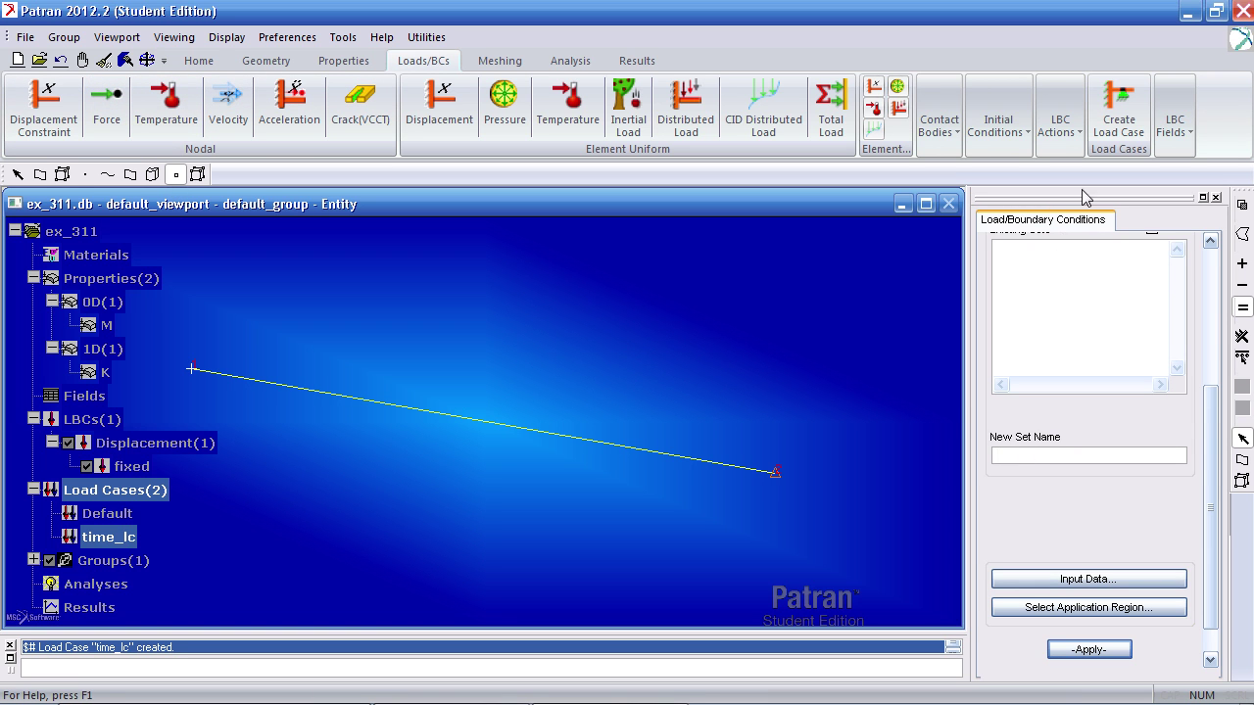
- Create a non-spatial field named harmonic_force
{"action": "left_click", "coordinate": [1174, 137]}
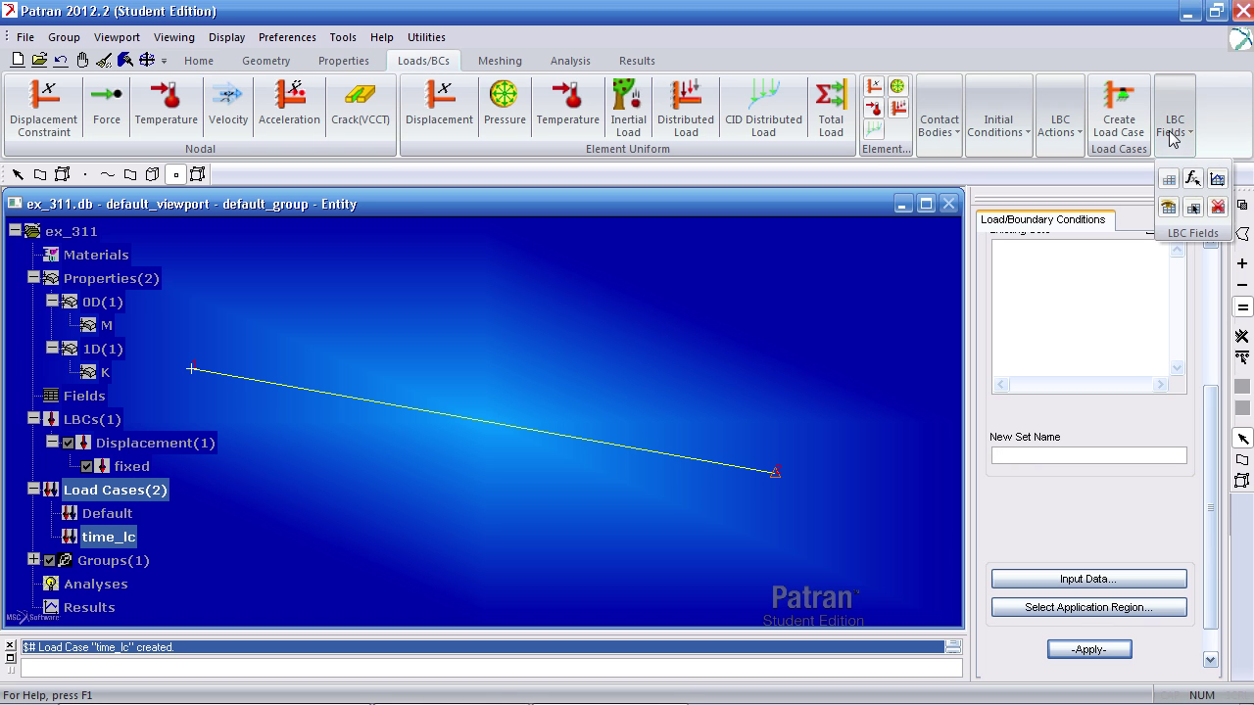
{"action": "left_click", "coordinate": [1217, 181]}
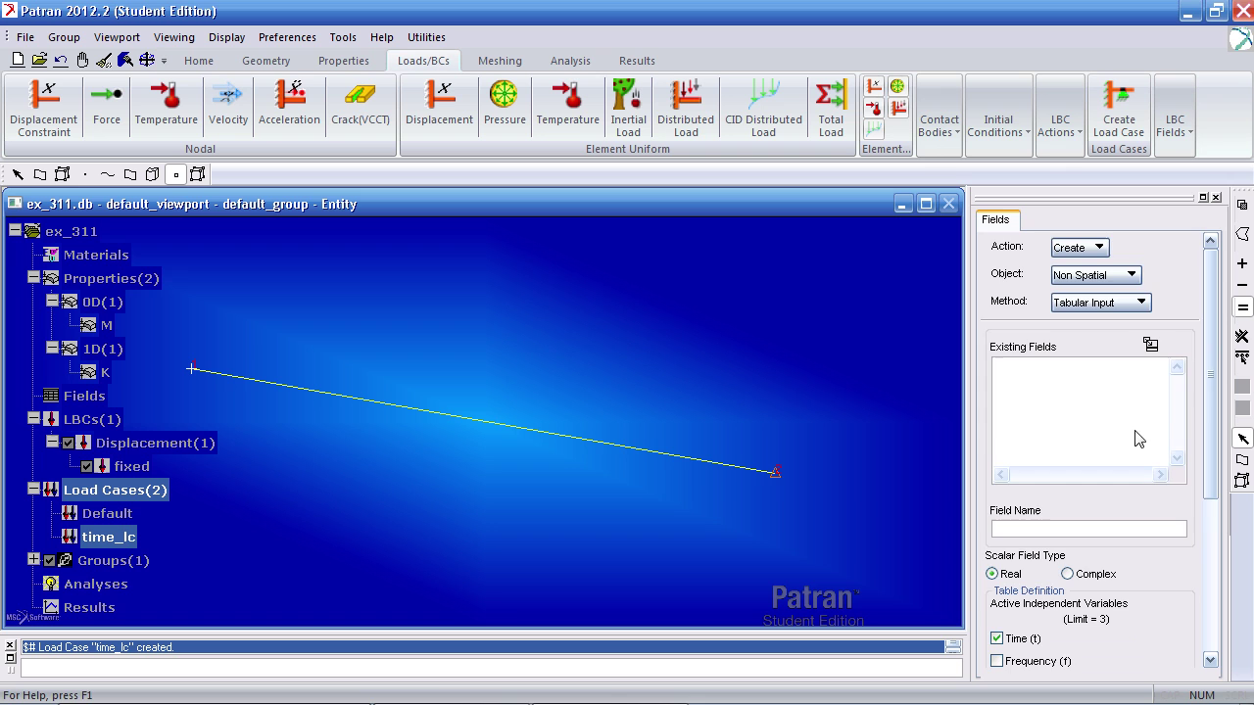
{"action": "scroll", "coordinate": [1078, 402], "scroll_direction": "down", "scroll_amount": 3}
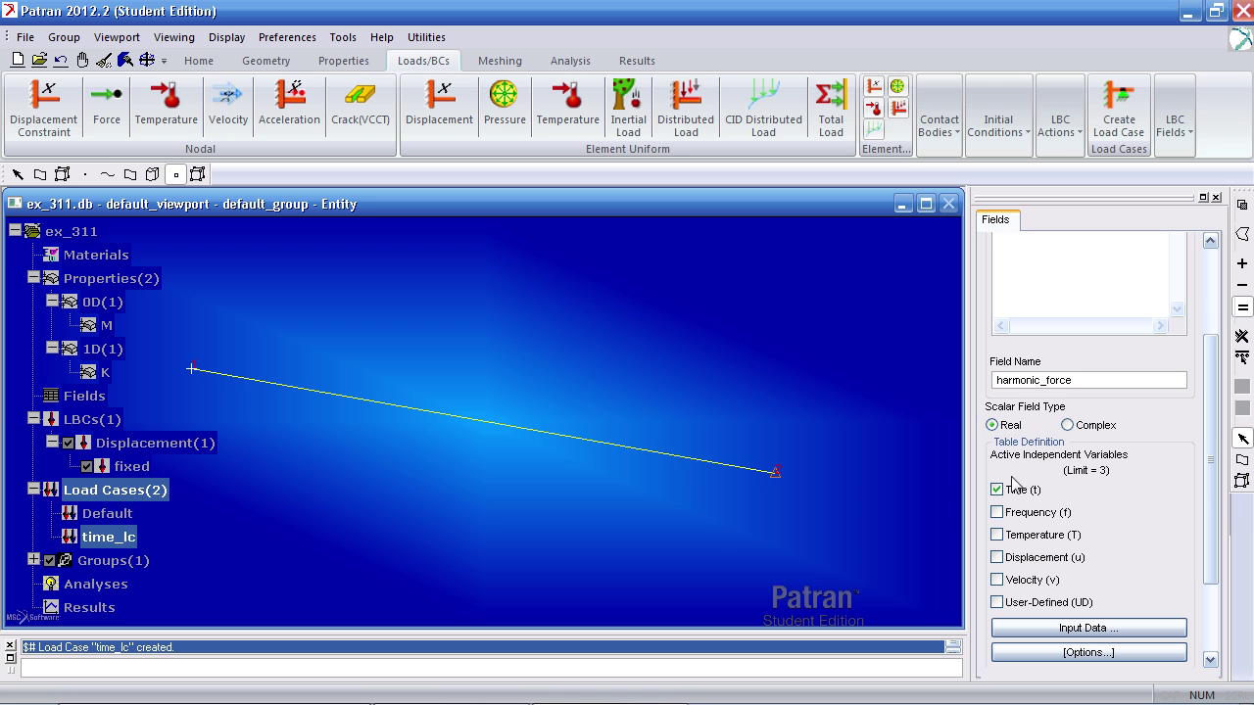
{"action": "left_click", "coordinate": [1088, 629]}
- Import the time table from Desktop\load.csv, ignoring the first line, into harmonic_force
{"action": "left_click", "coordinate": [964, 143]}
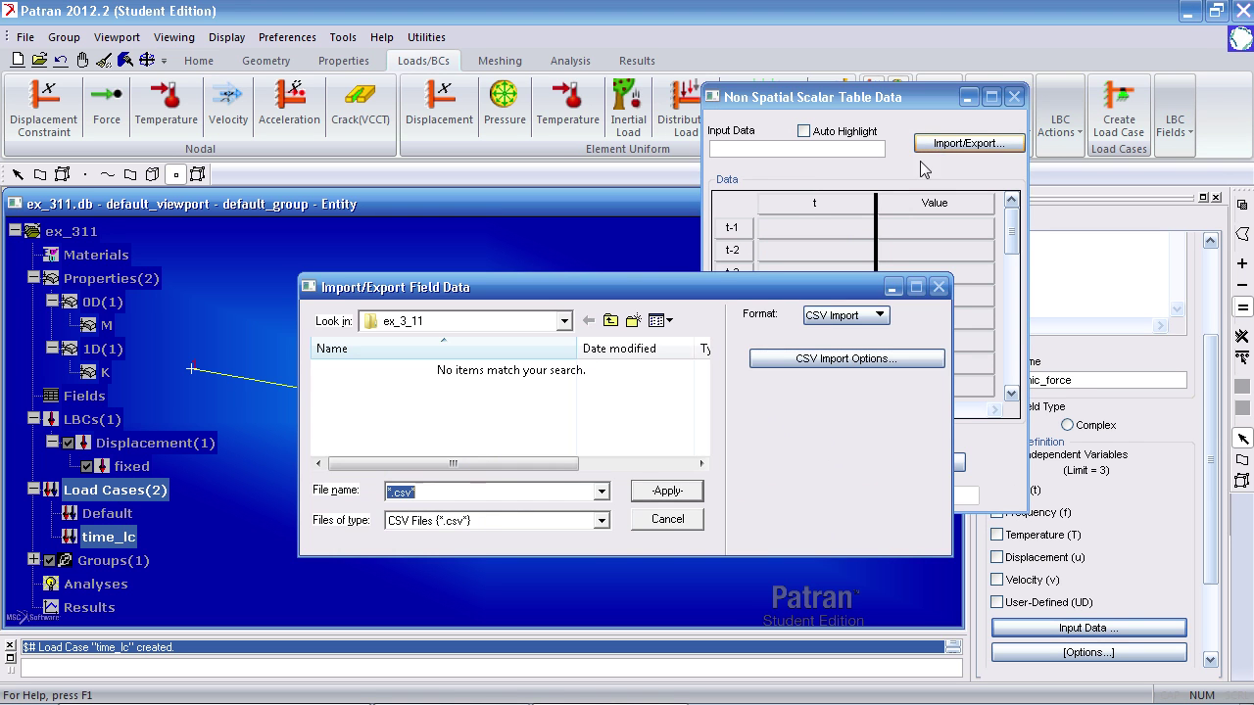
{"action": "left_click", "coordinate": [819, 364]}
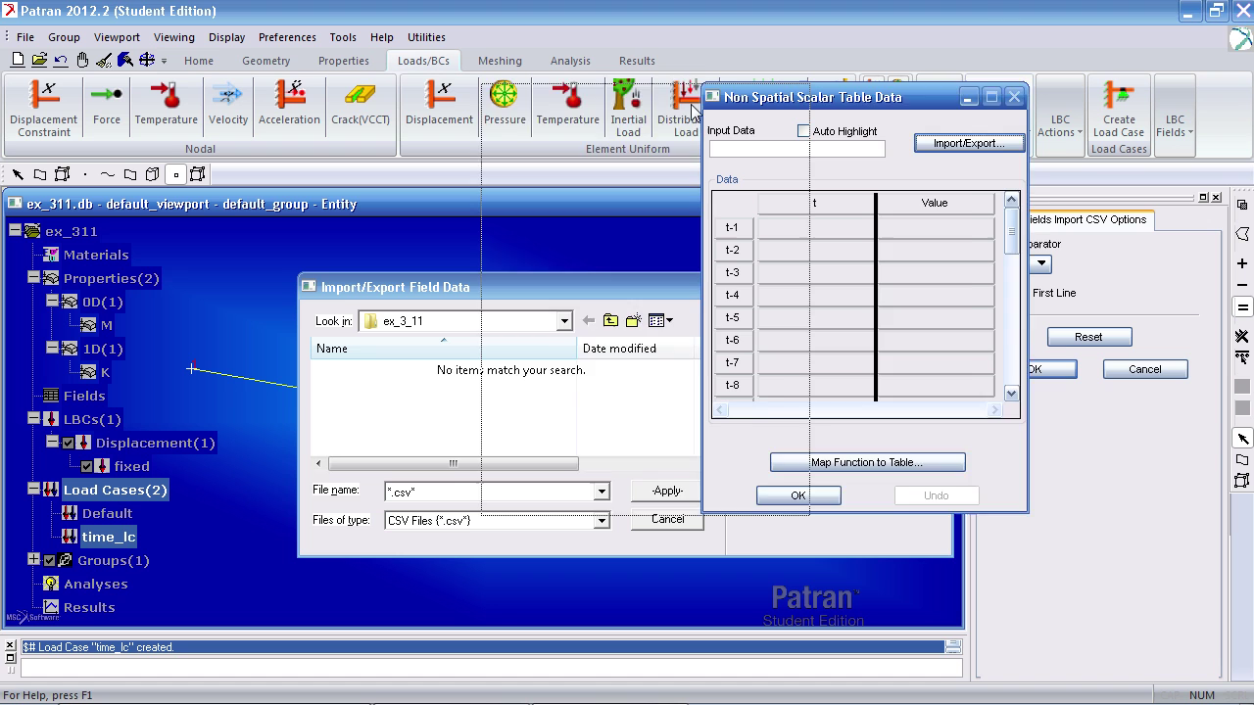
{"action": "left_click", "coordinate": [1019, 292]}
{"action": "left_click", "coordinate": [854, 289]}
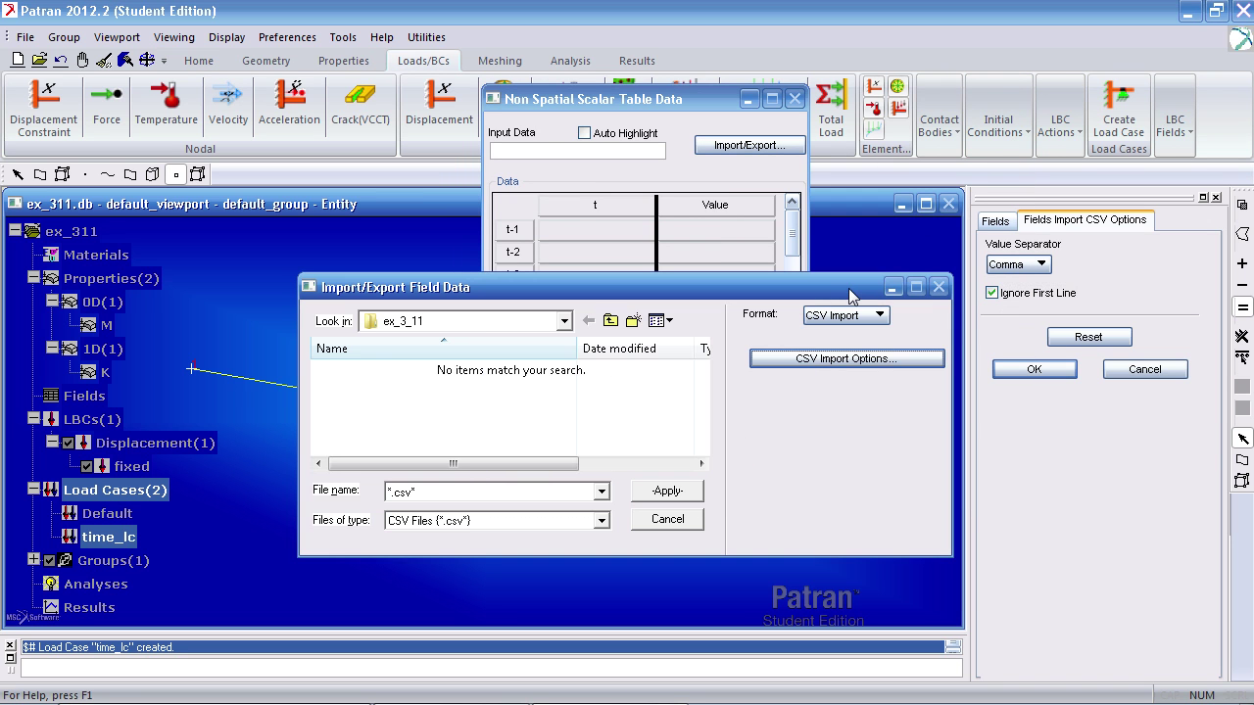
{"action": "left_click", "coordinate": [495, 321]}
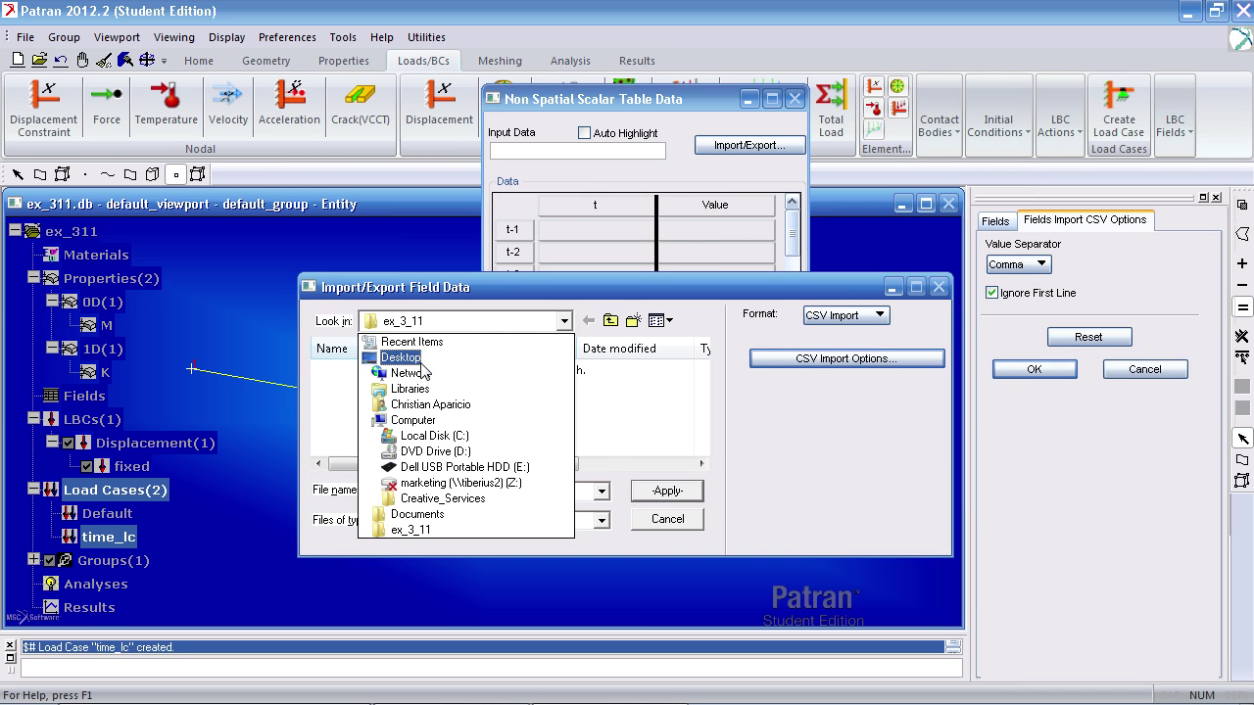
{"action": "left_click", "coordinate": [404, 351]}
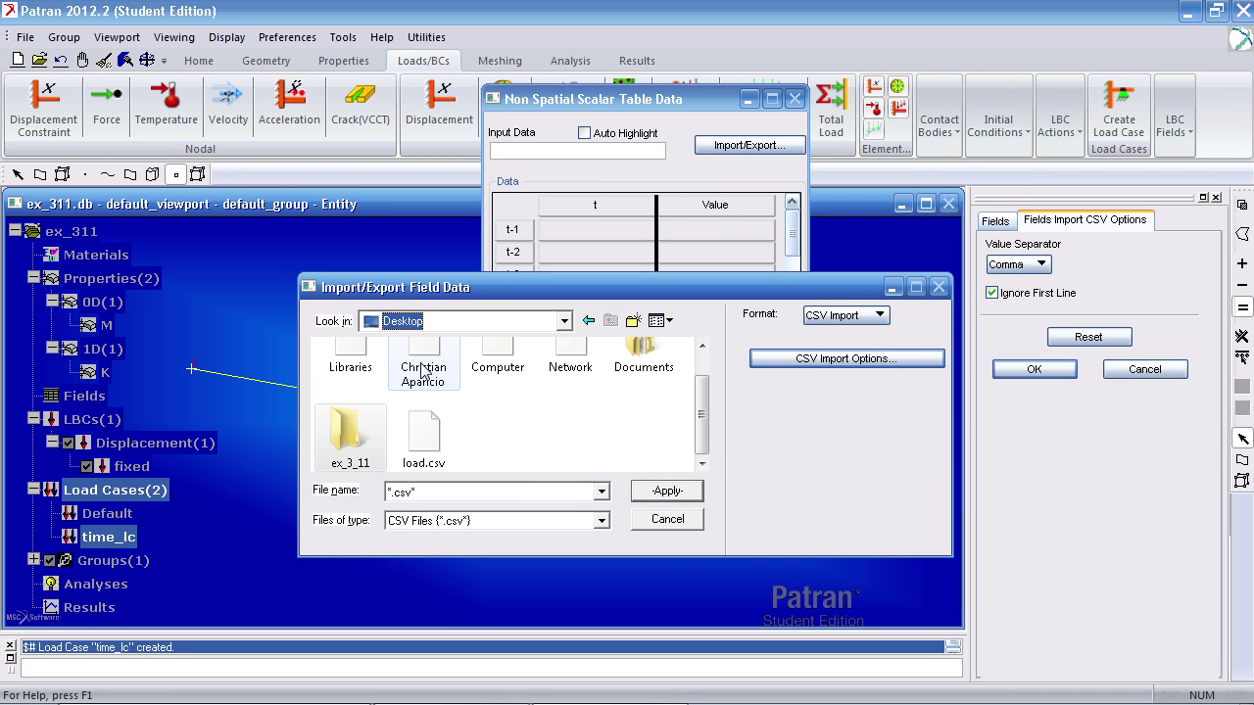
{"action": "double_click", "coordinate": [428, 450]}
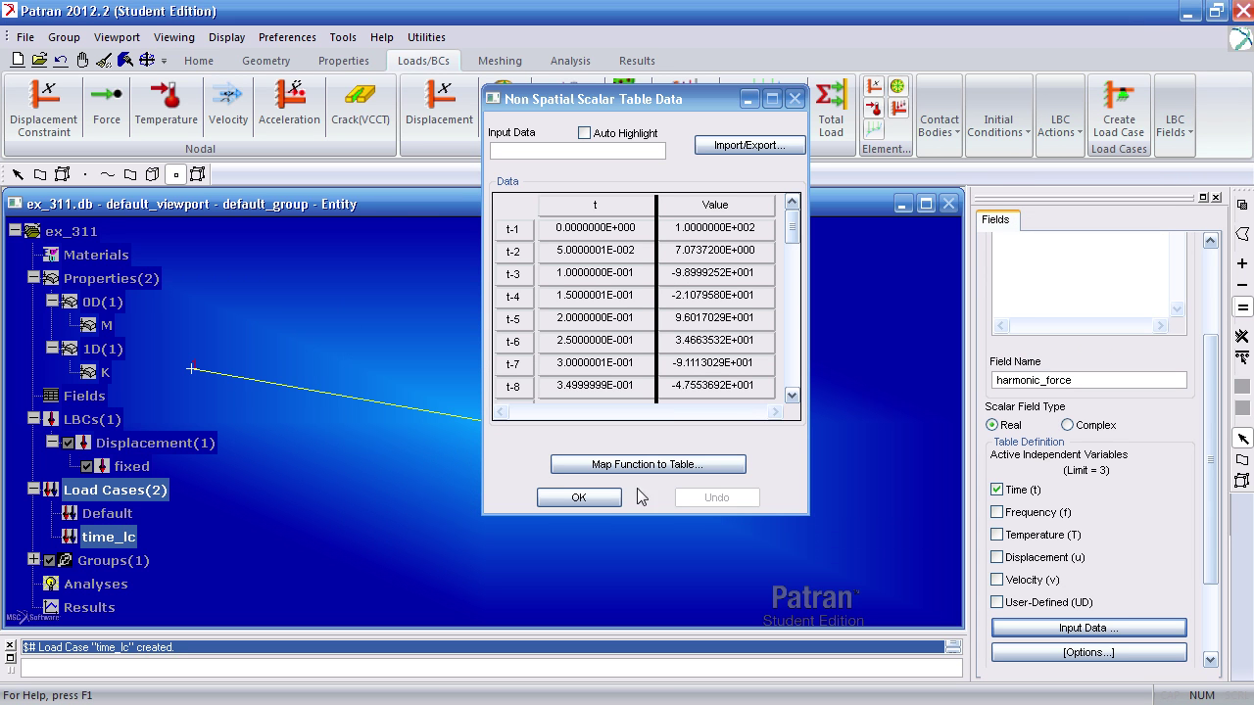
{"action": "left_click", "coordinate": [579, 497]}
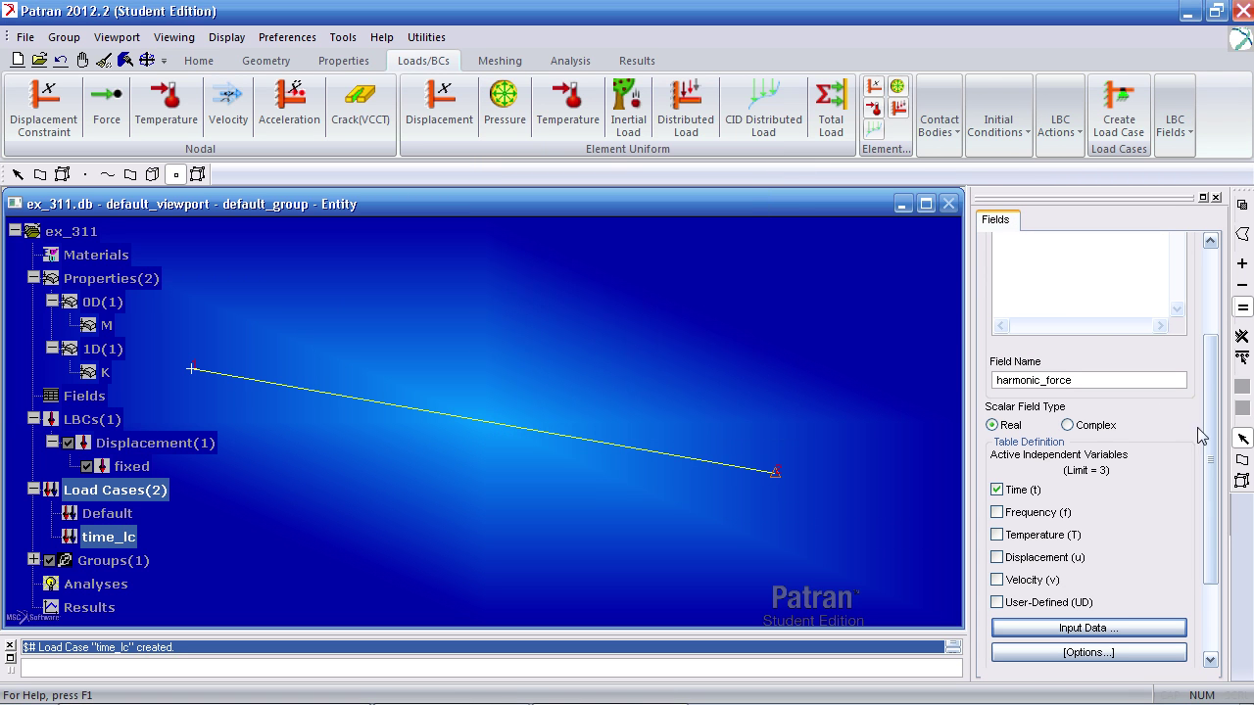
{"action": "scroll", "coordinate": [1196, 427], "scroll_direction": "down", "scroll_amount": 3}
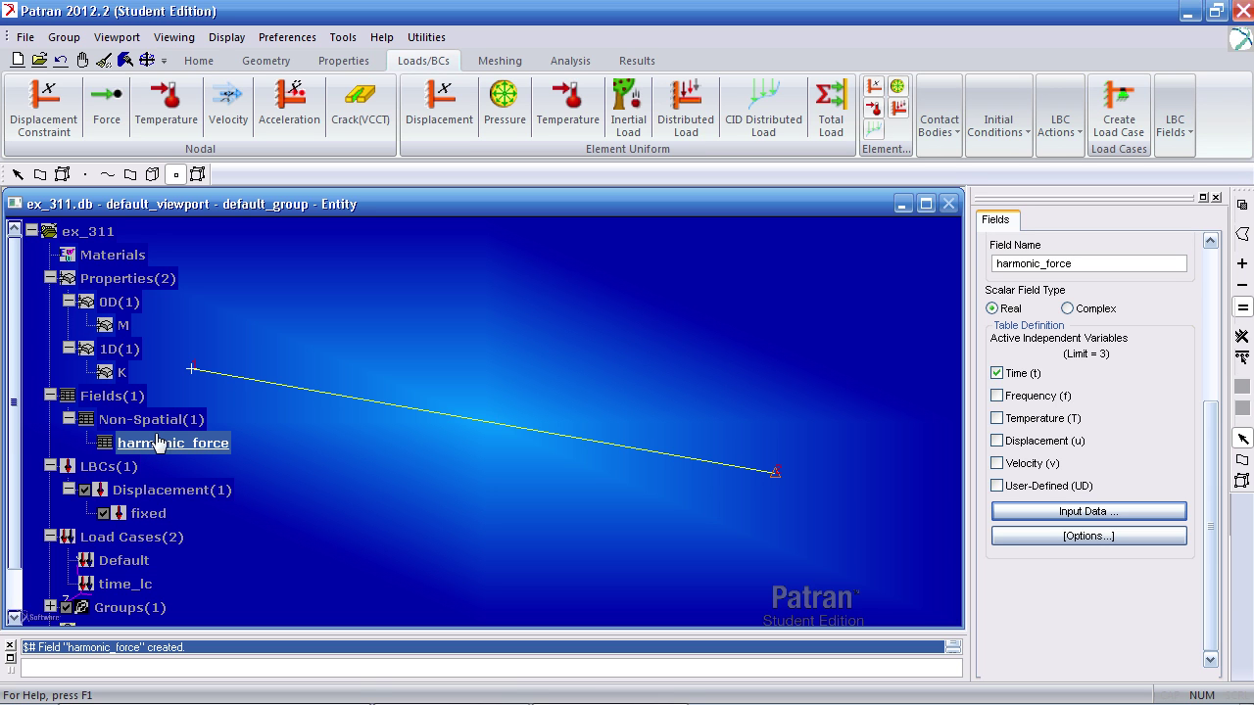
- Define force set F with force vector <1 0 0> varying over time by the harmonic_force field
{"action": "left_click", "coordinate": [110, 113]}
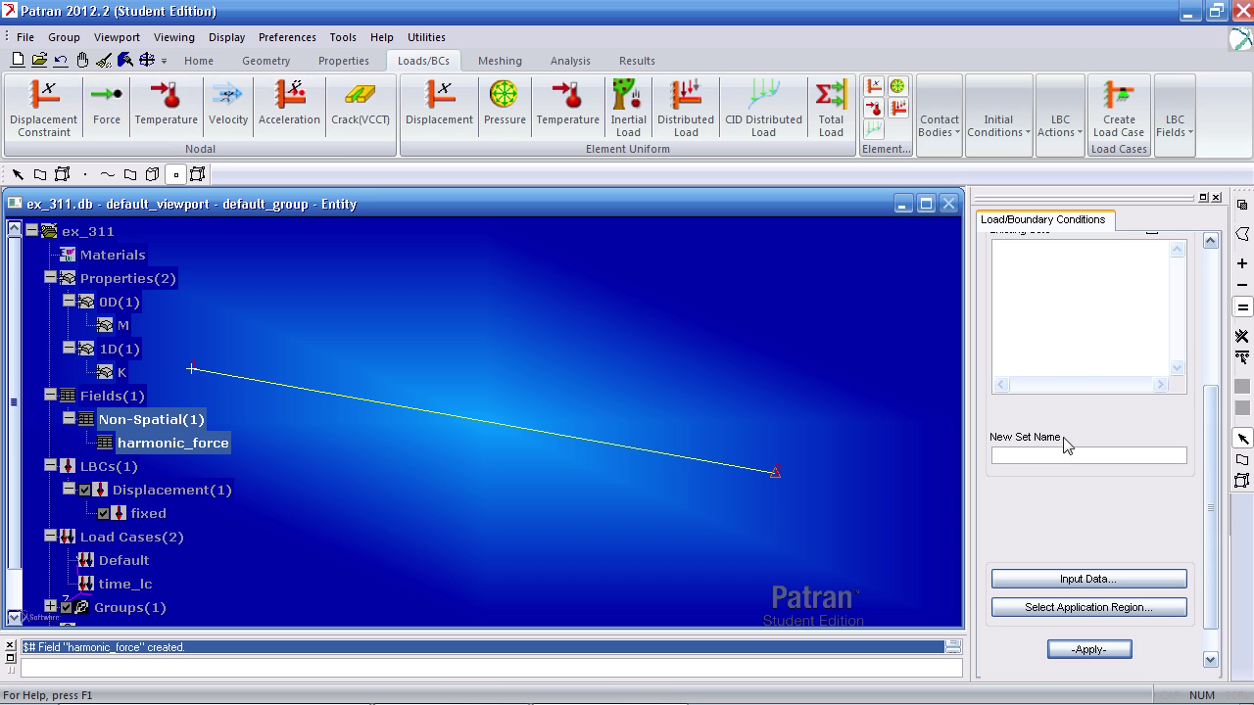
{"action": "left_click", "coordinate": [1073, 584]}
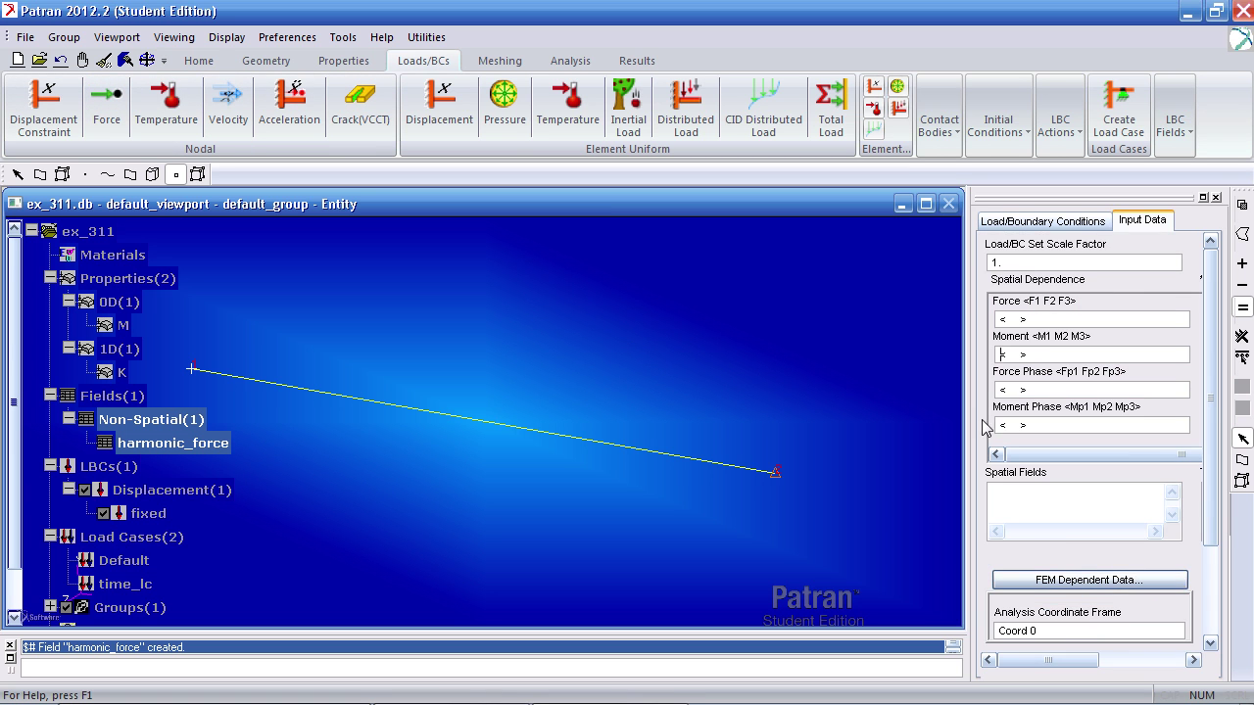
{"action": "left_click", "coordinate": [1043, 320]}
{"action": "type", "text": "<"}
{"action": "left_click_drag", "start_coordinate": [1050, 660], "coordinate": [1128, 660]}
{"action": "left_click", "coordinate": [1065, 492]}
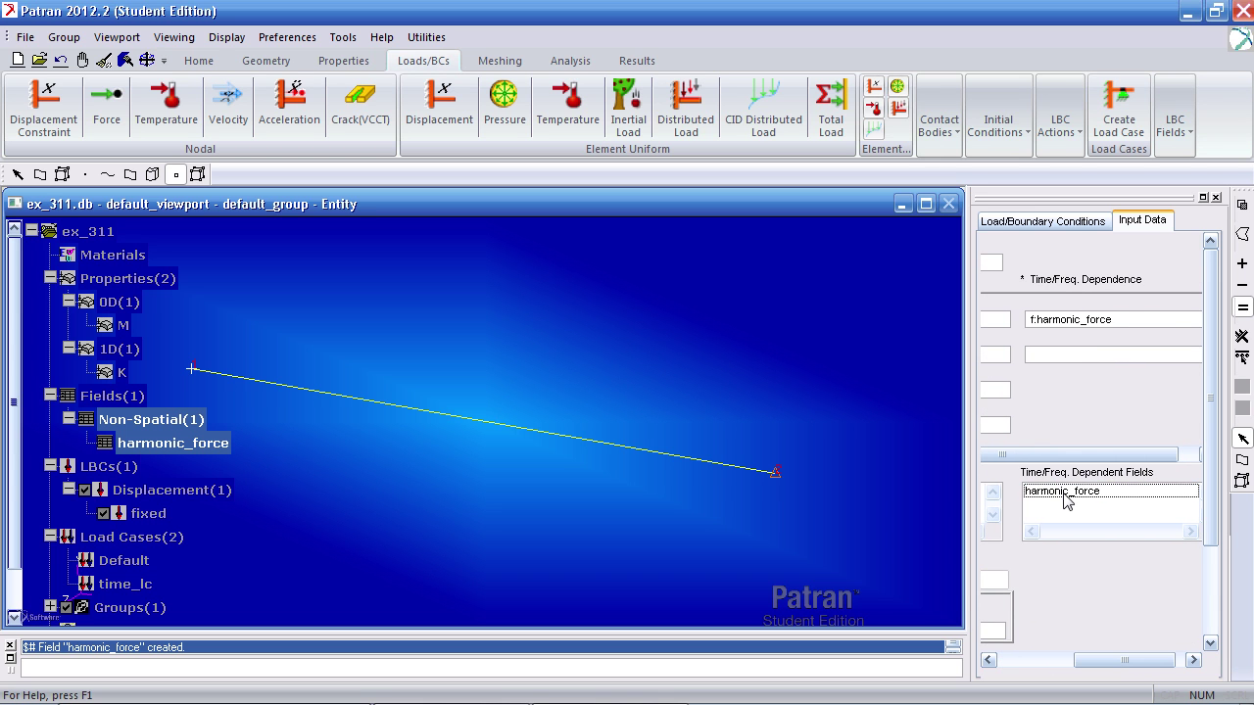
{"action": "left_click_drag", "start_coordinate": [1115, 320], "coordinate": [1029, 321]}
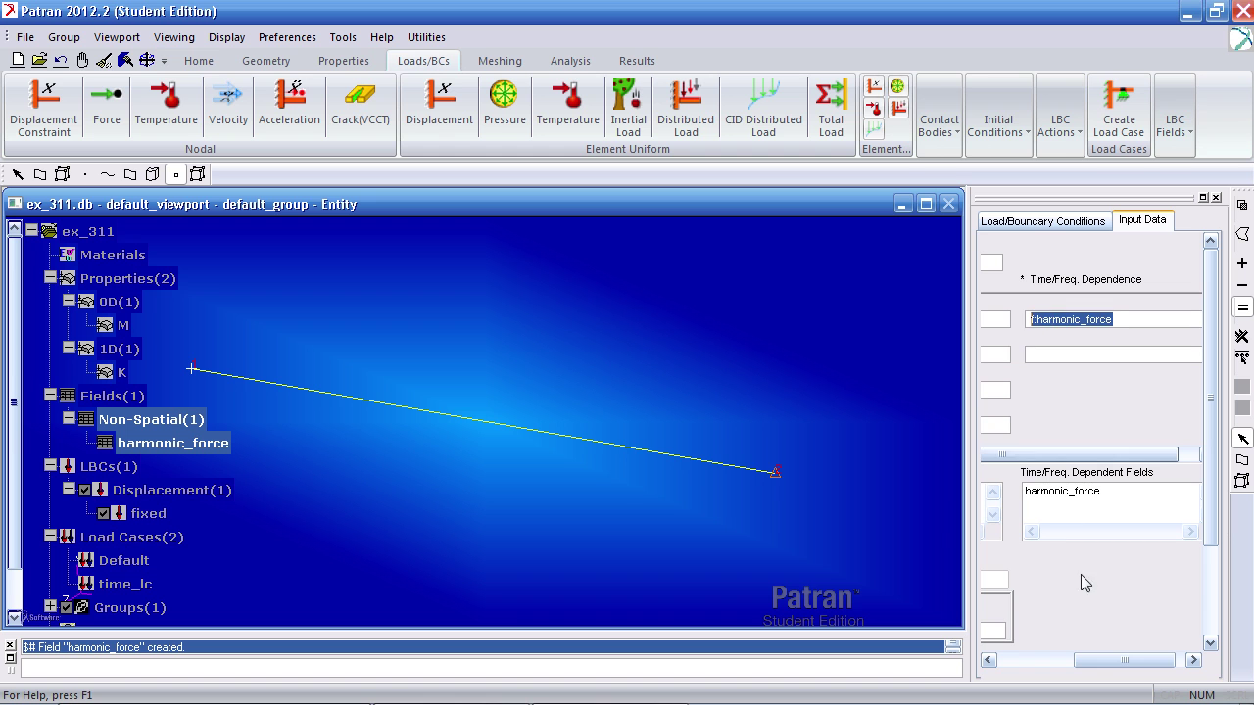
{"action": "left_click", "coordinate": [1029, 661]}
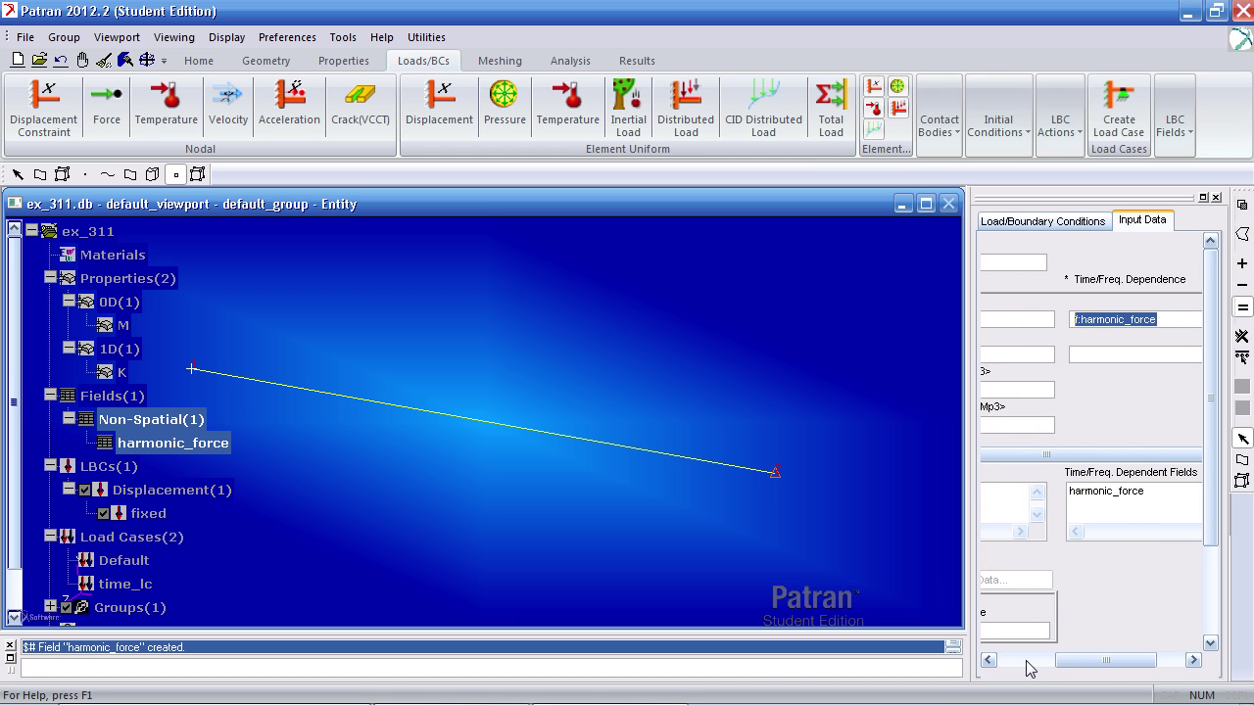
{"action": "left_click", "coordinate": [1075, 660]}
{"action": "scroll", "coordinate": [1190, 529], "scroll_direction": "down", "scroll_amount": 3}
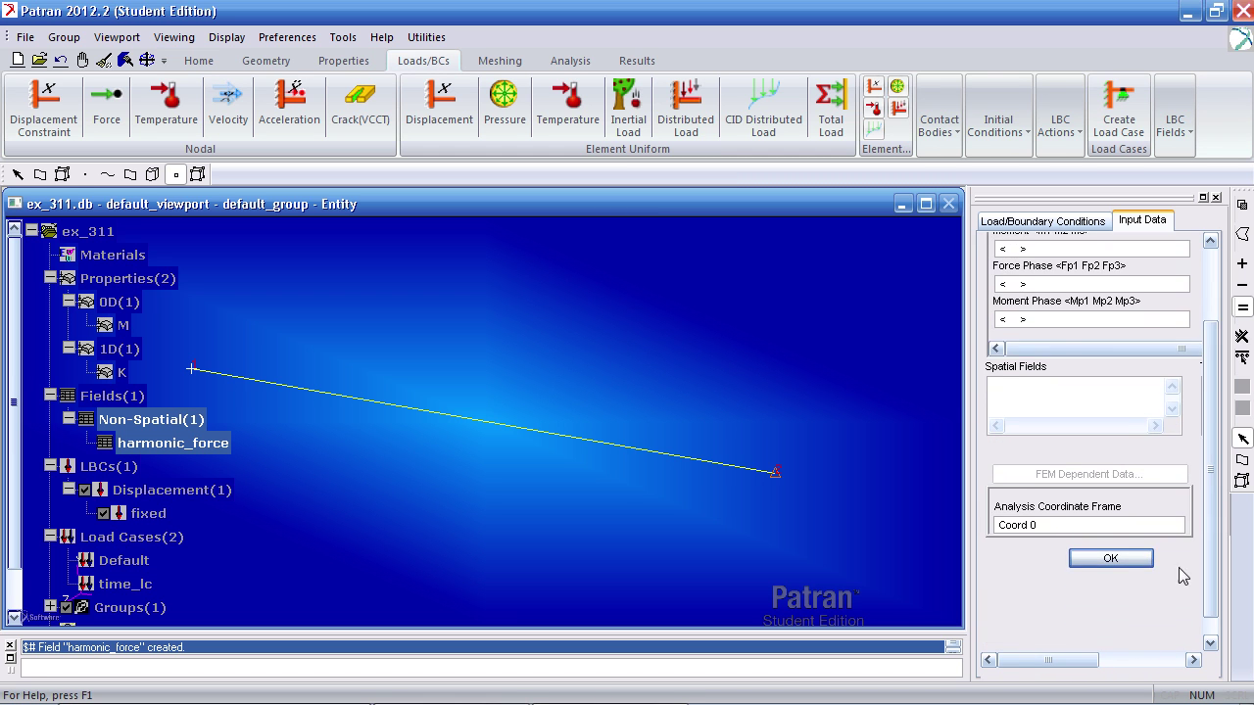
{"action": "left_click", "coordinate": [1137, 568]}
- Apply force F at node 2 and create the set
{"action": "left_click", "coordinate": [1128, 608]}
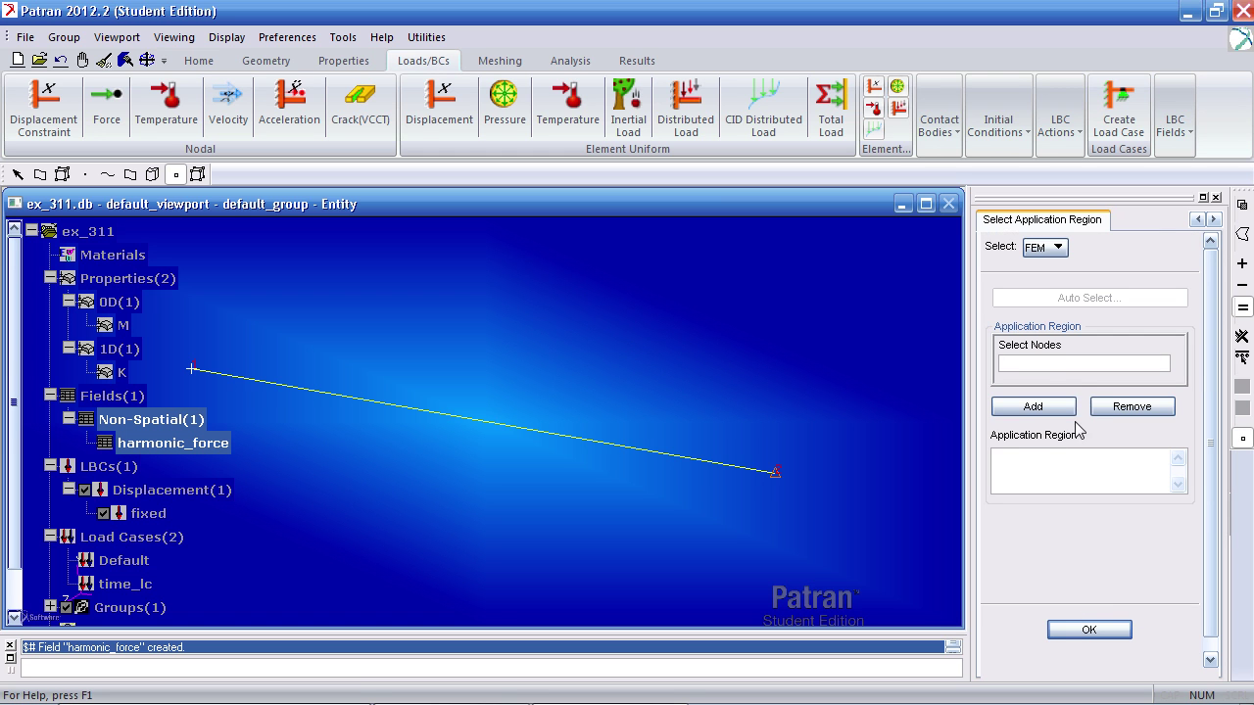
{"action": "left_click", "coordinate": [1071, 368]}
{"action": "left_click", "coordinate": [774, 473]}
{"action": "left_click", "coordinate": [1033, 405]}
{"action": "left_click", "coordinate": [1078, 630]}
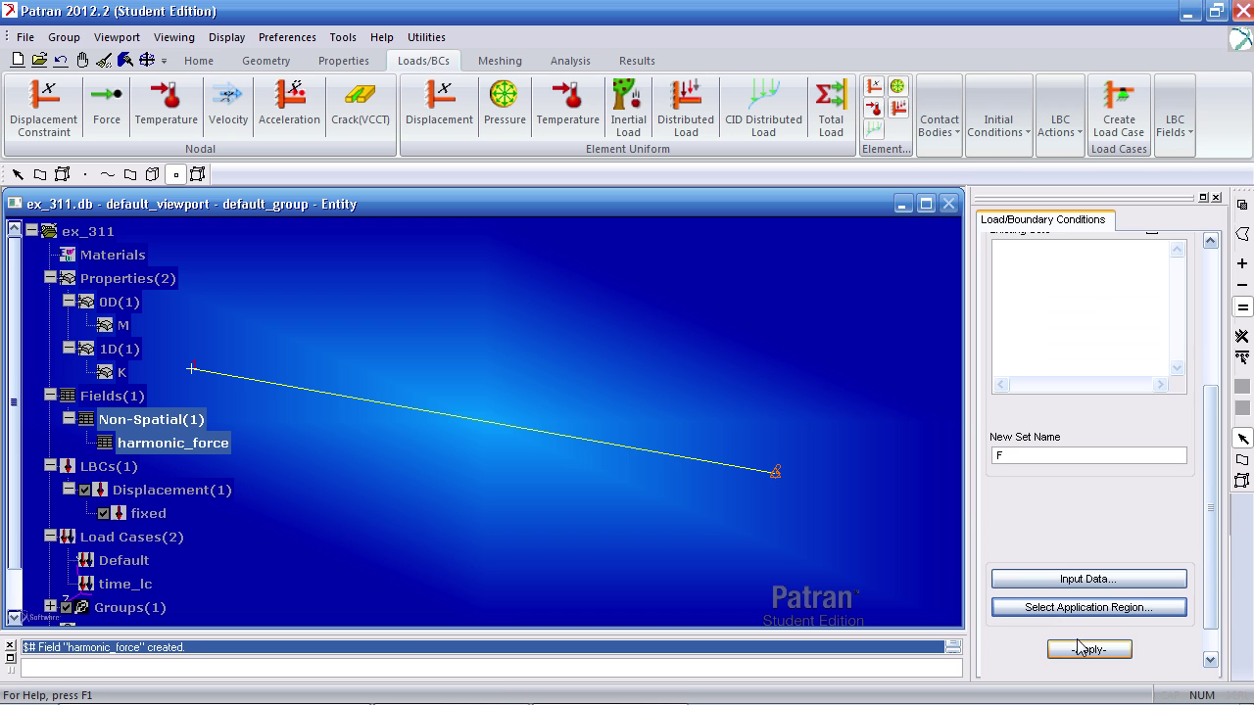
{"action": "left_click", "coordinate": [1087, 648]}
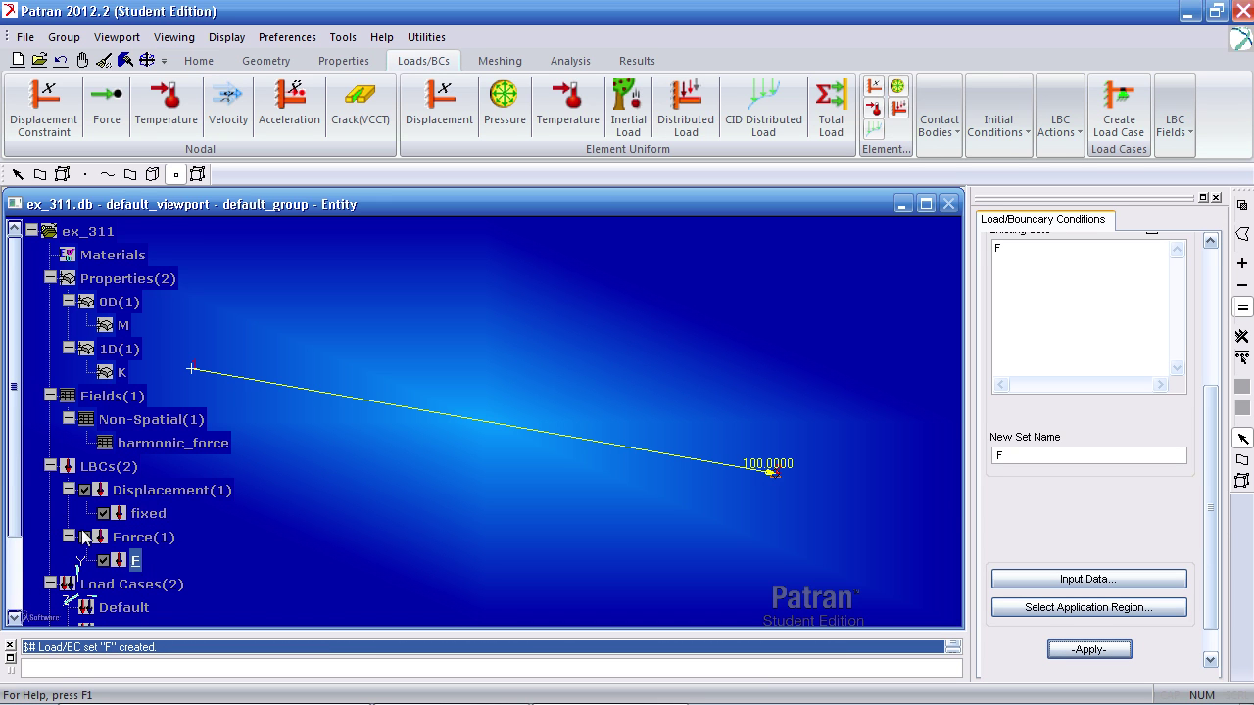
{"action": "scroll", "coordinate": [86, 538], "scroll_direction": "down", "scroll_amount": 4}
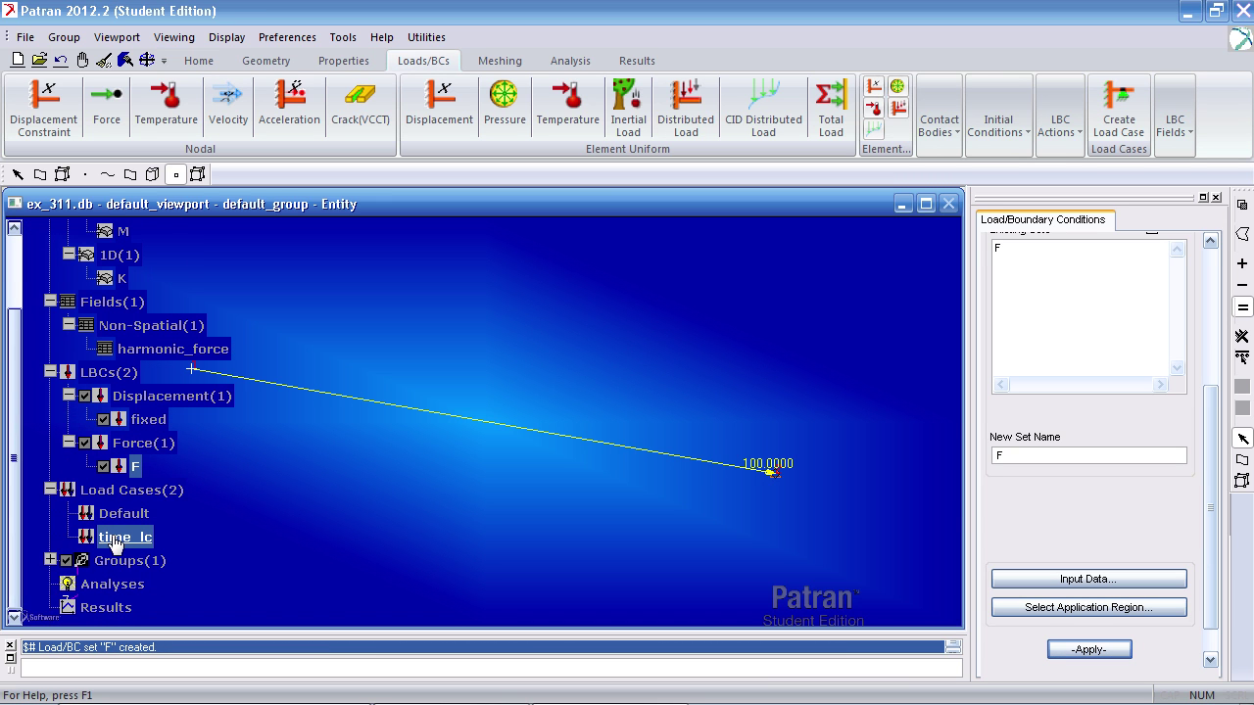
- Add the Displ_fixed constraint to the time_lc load case alongside force F
{"action": "right_click", "coordinate": [116, 543]}
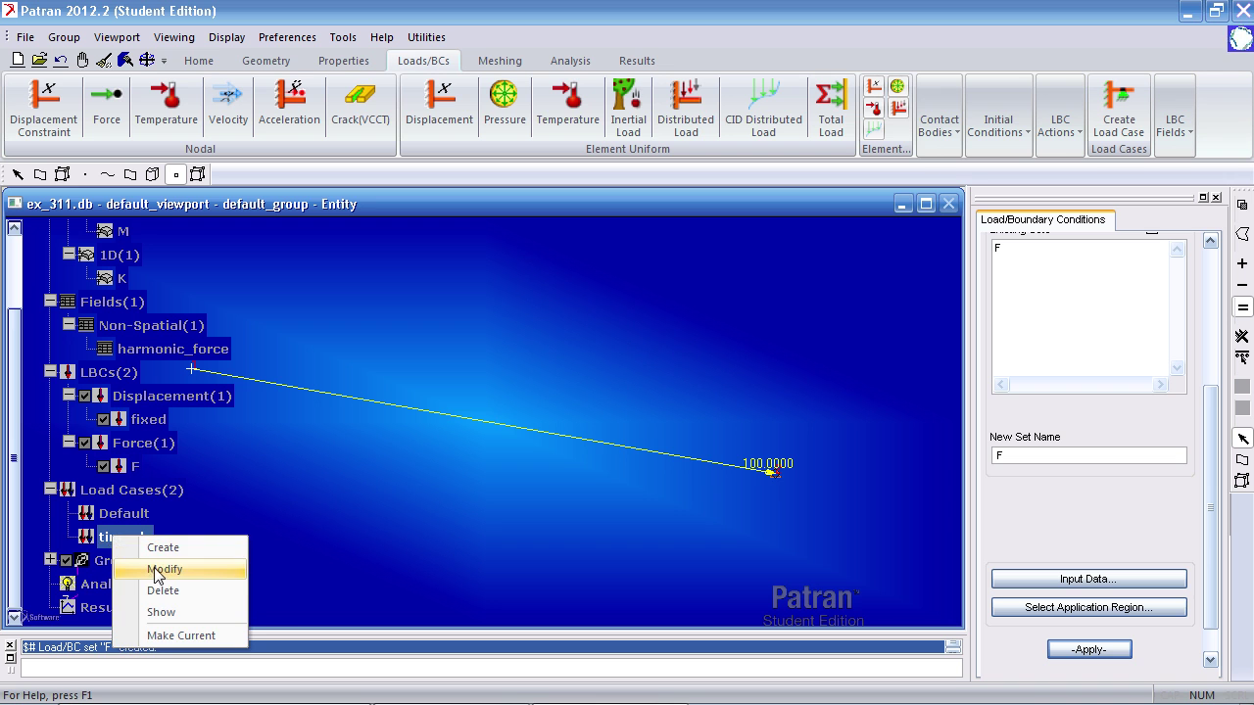
{"action": "left_click", "coordinate": [163, 569]}
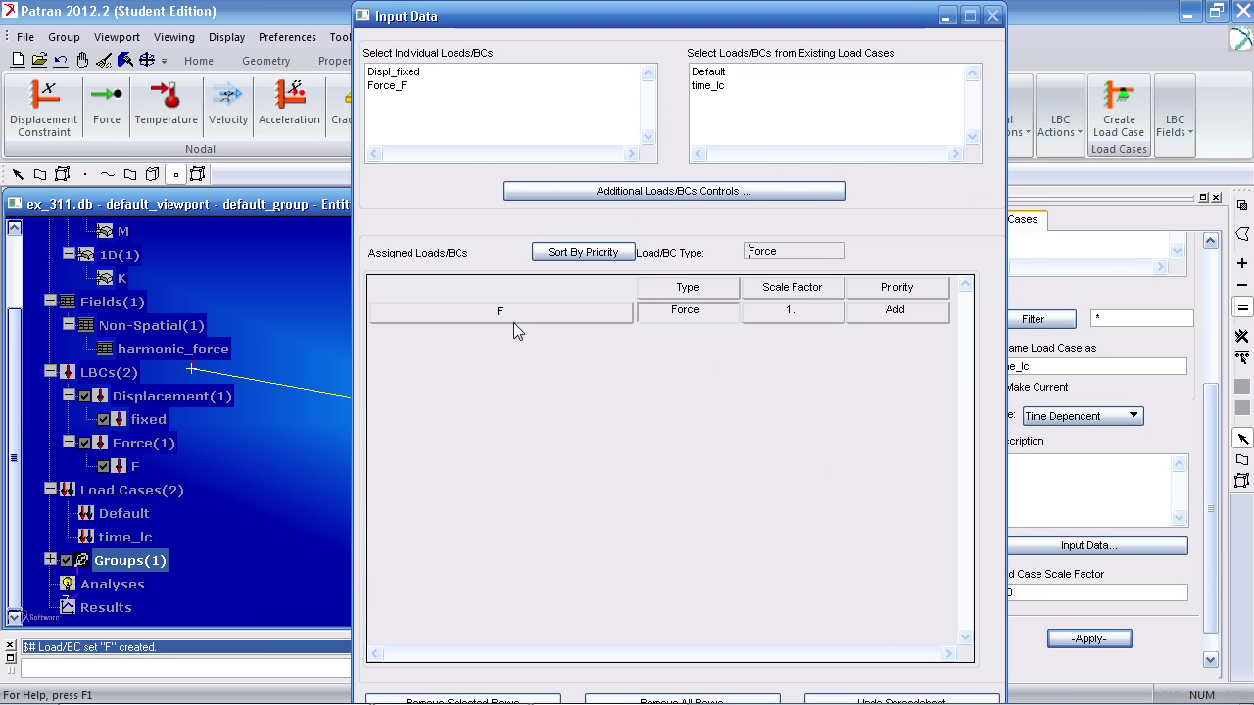
{"action": "left_click", "coordinate": [392, 72]}
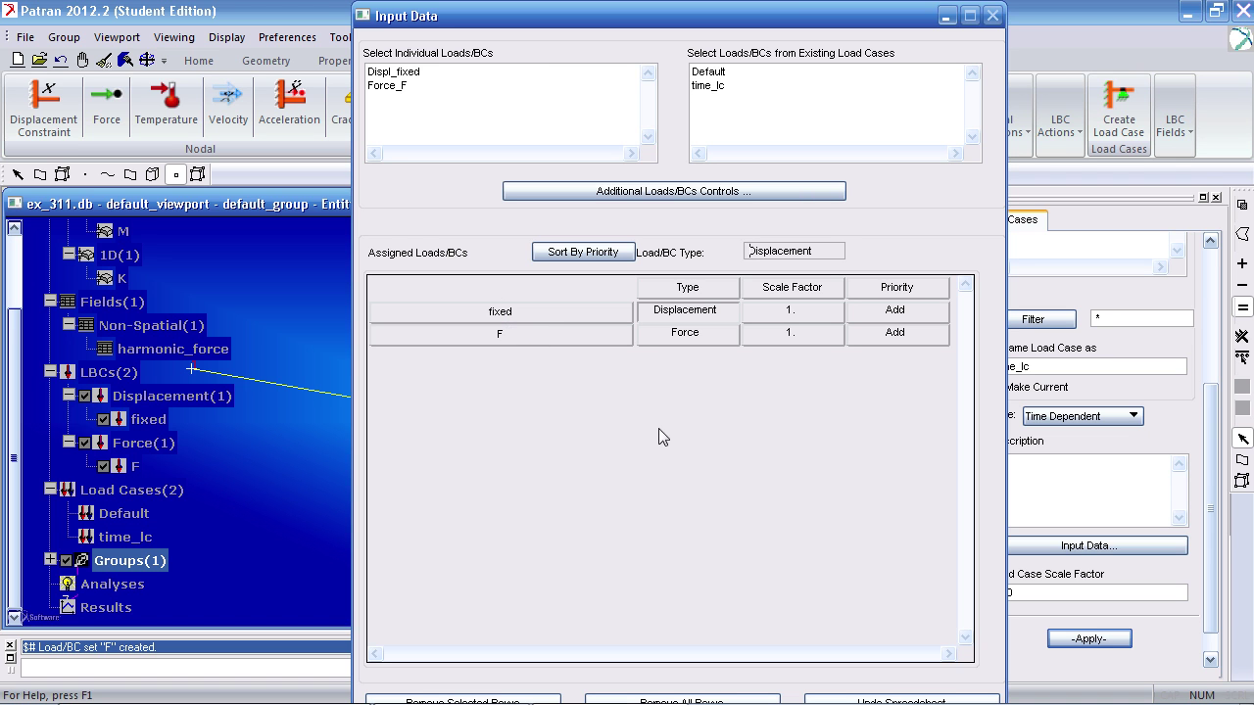
{"action": "left_click", "coordinate": [1083, 639]}
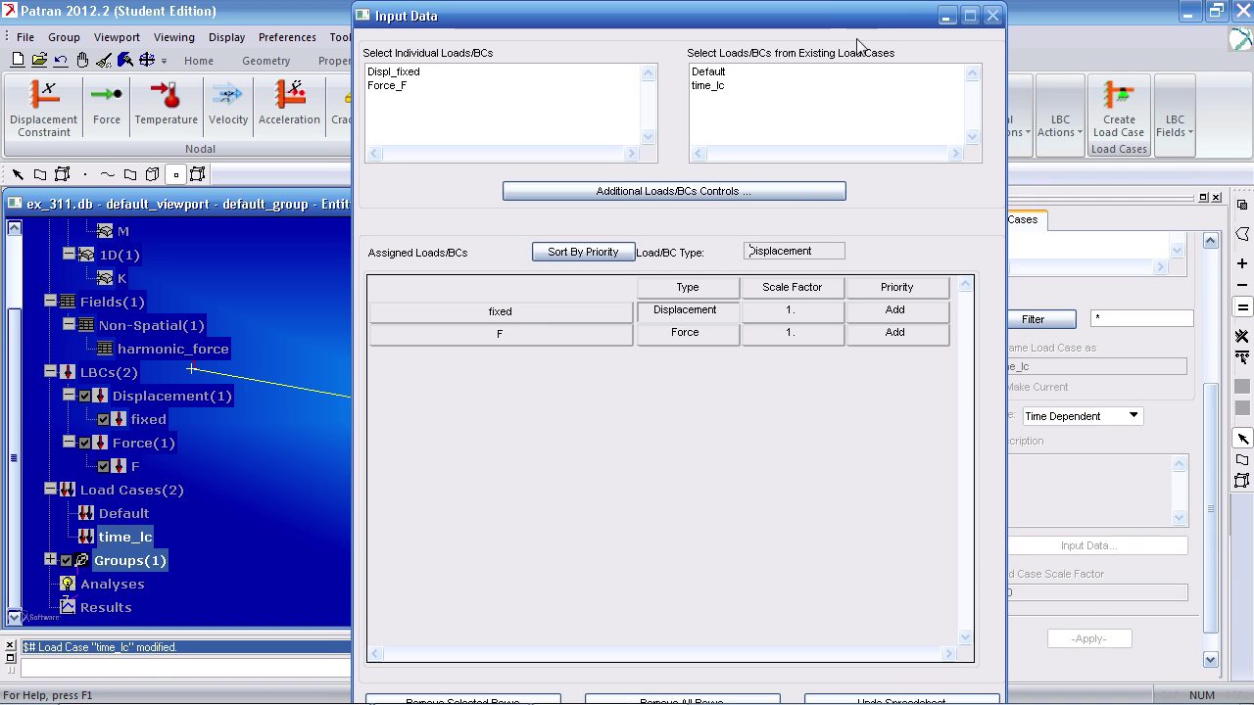
- Briefly check the MATLAB example in the textbook PDF, then return to Patran
{"action": "left_click", "coordinate": [946, 16]}
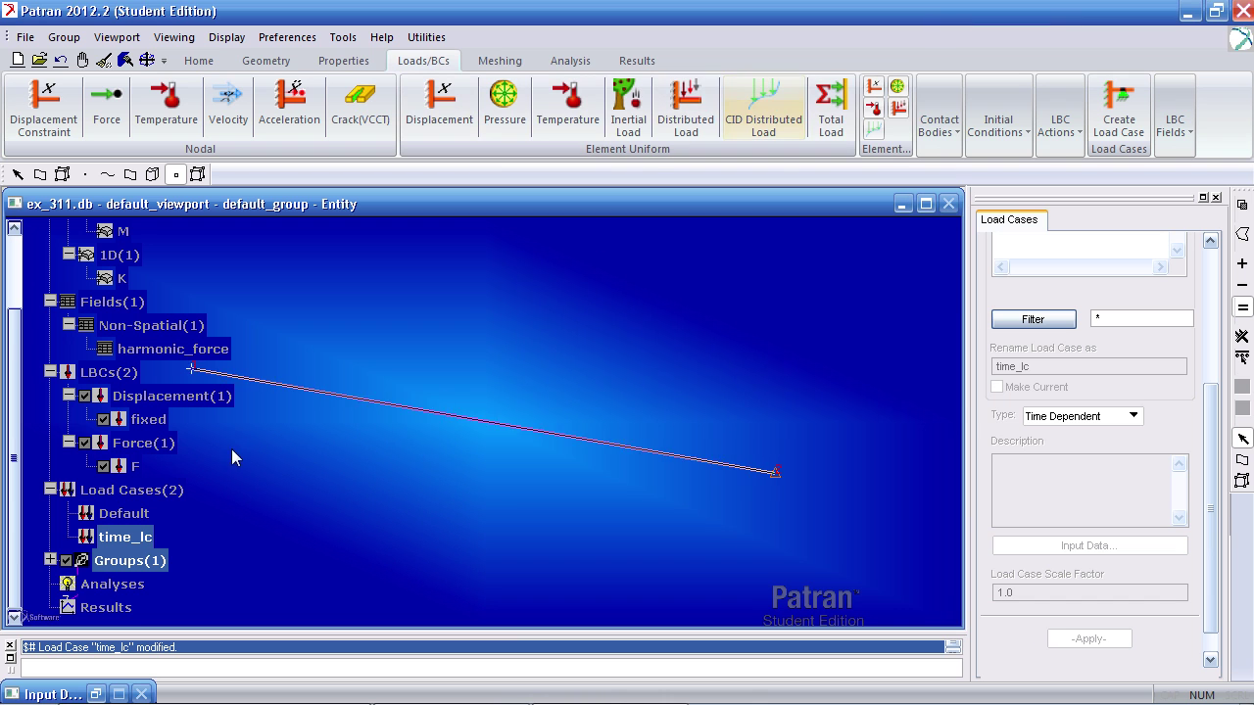
{"action": "left_click", "coordinate": [123, 513]}
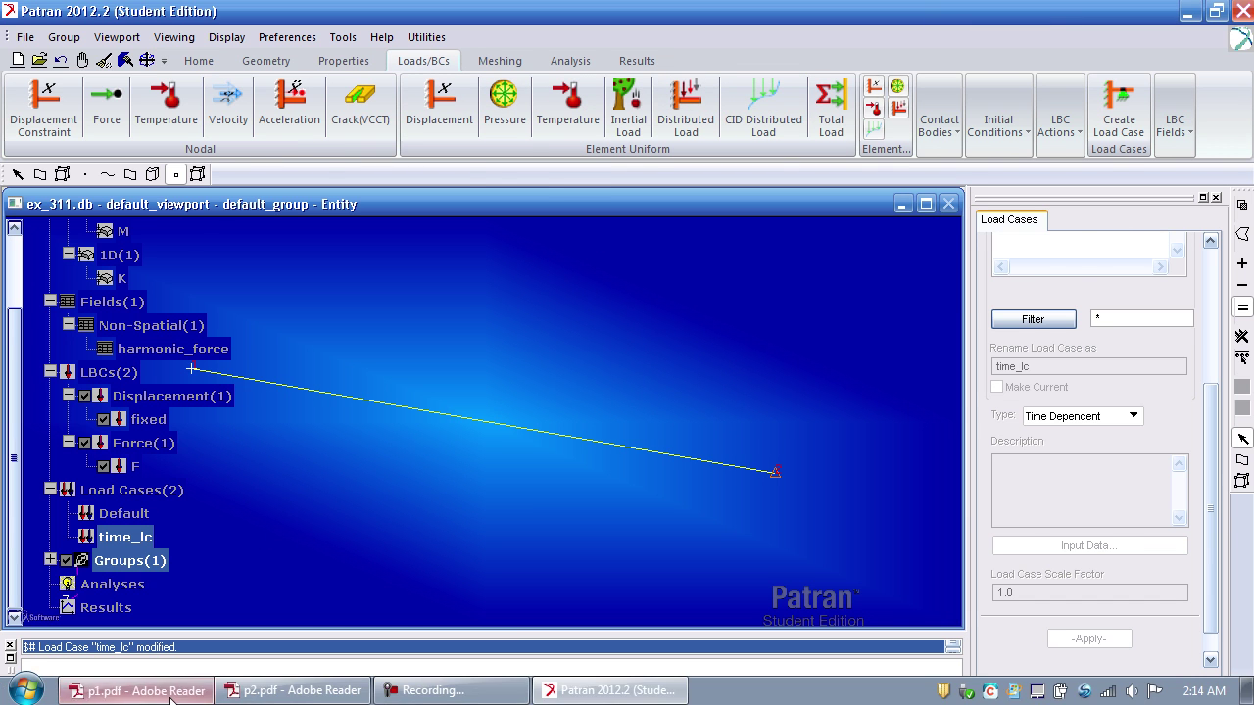
{"action": "left_click", "coordinate": [172, 698]}
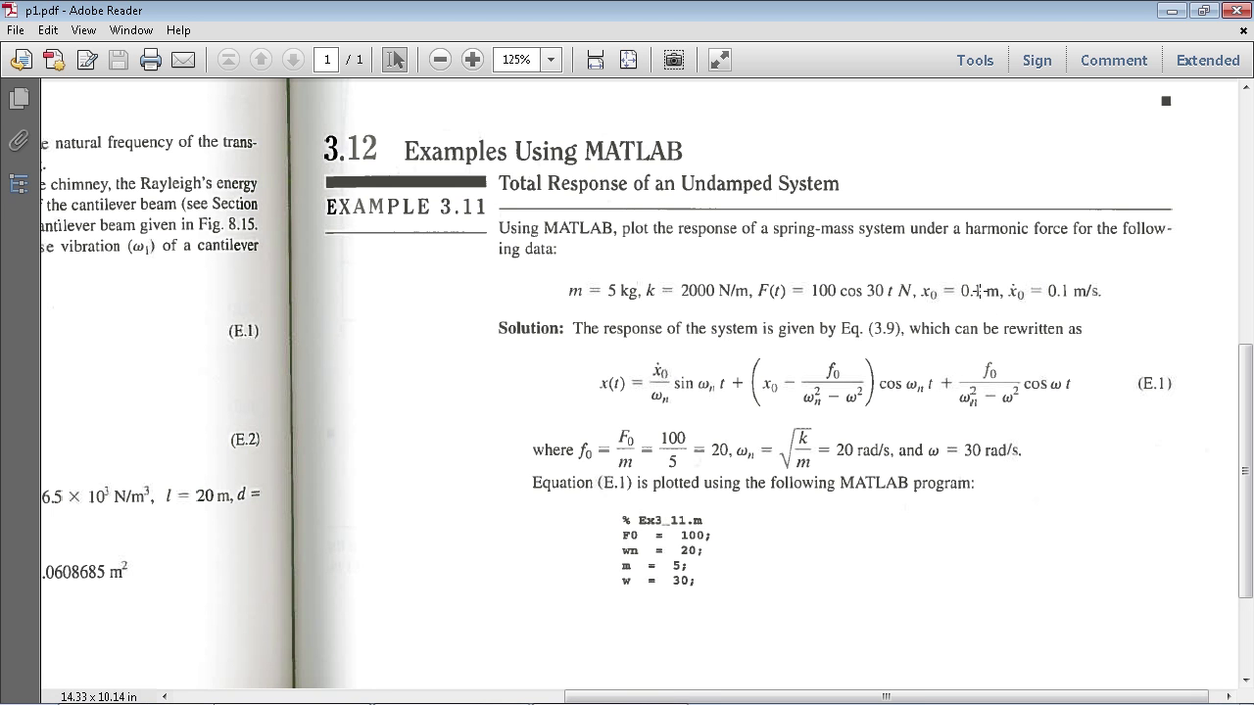
{"action": "left_click", "coordinate": [1171, 10]}
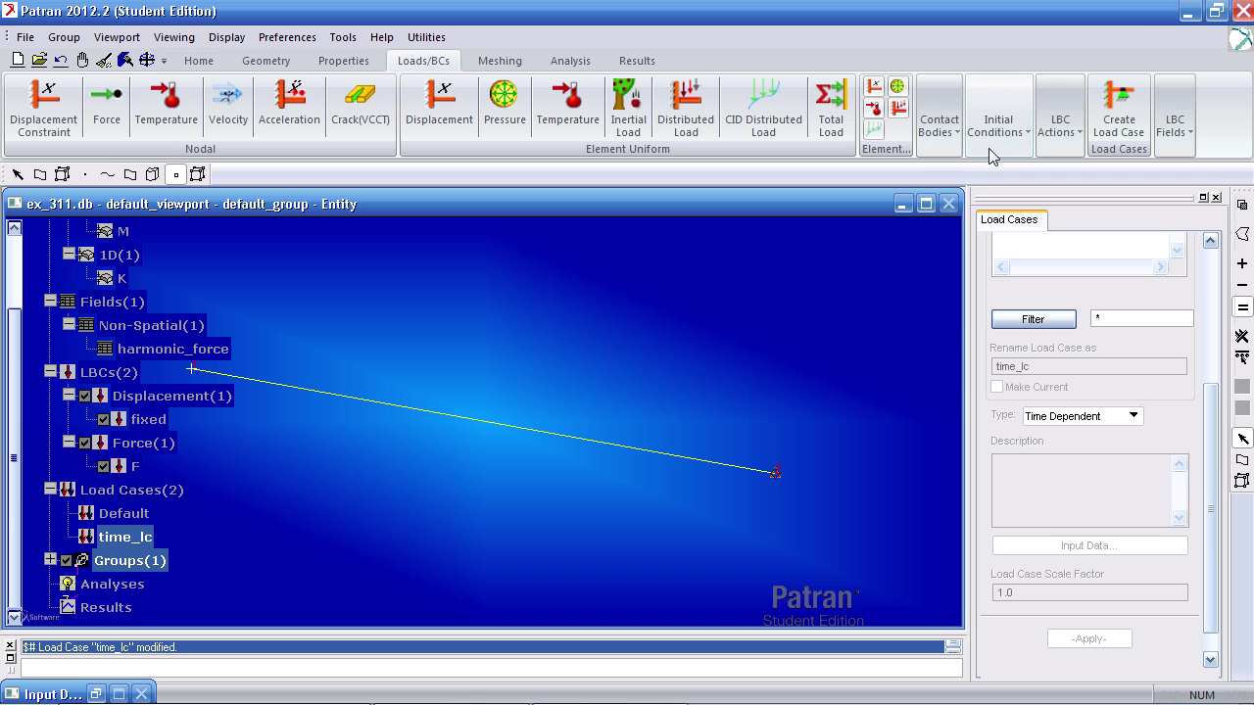
- Start an initial displacement set named initial_disp with translations <.1 0 0>
{"action": "left_click", "coordinate": [1003, 126]}
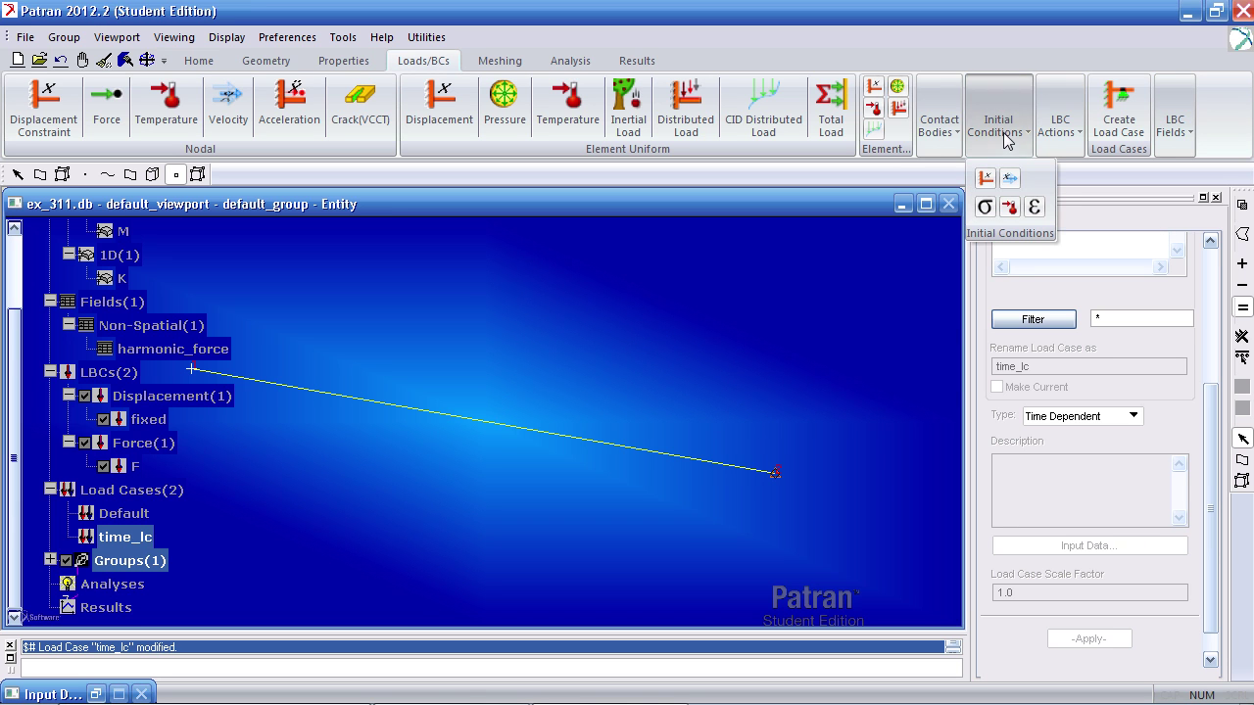
{"action": "left_click", "coordinate": [985, 179]}
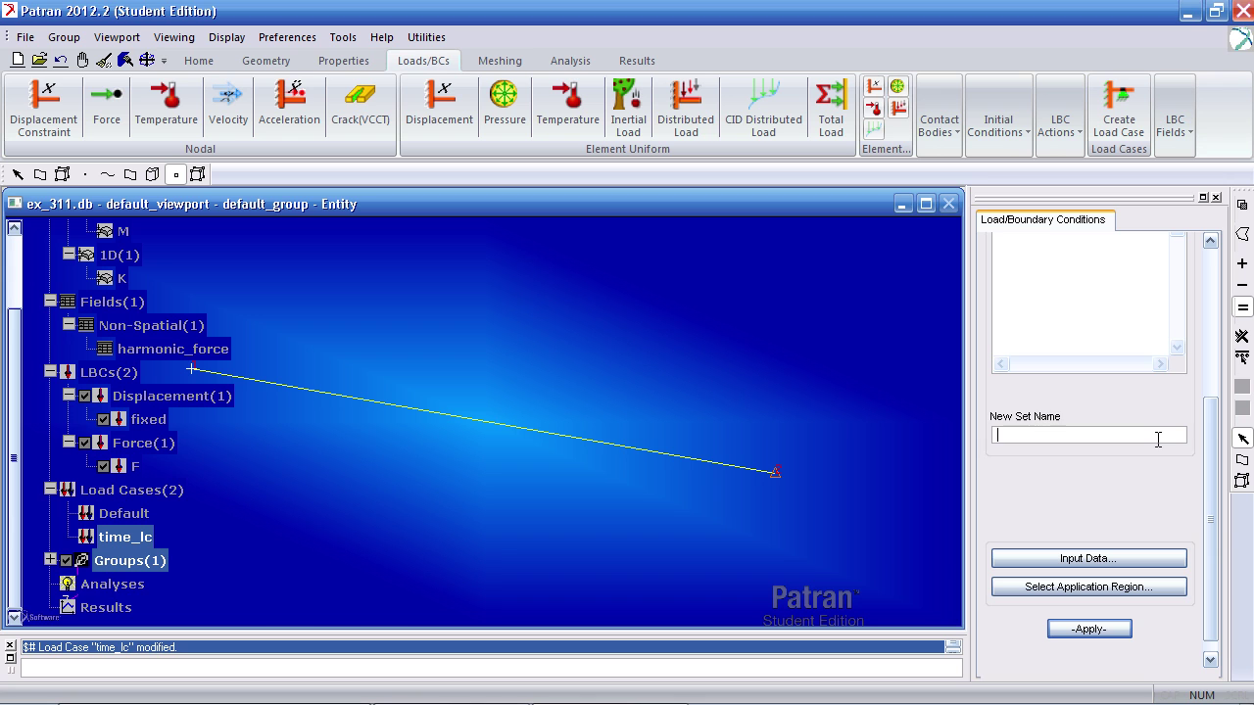
{"action": "type", "text": "initial_disp"}
{"action": "left_click", "coordinate": [1088, 558]}
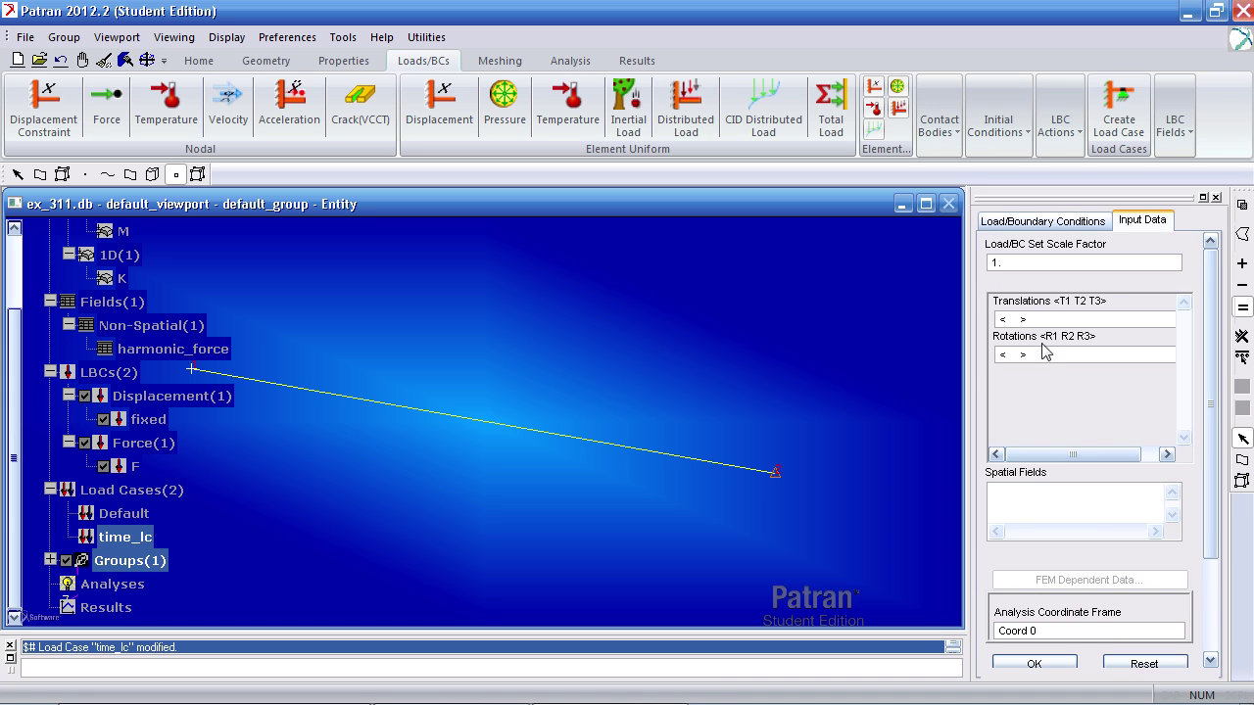
{"action": "type", "text": "<.1"}
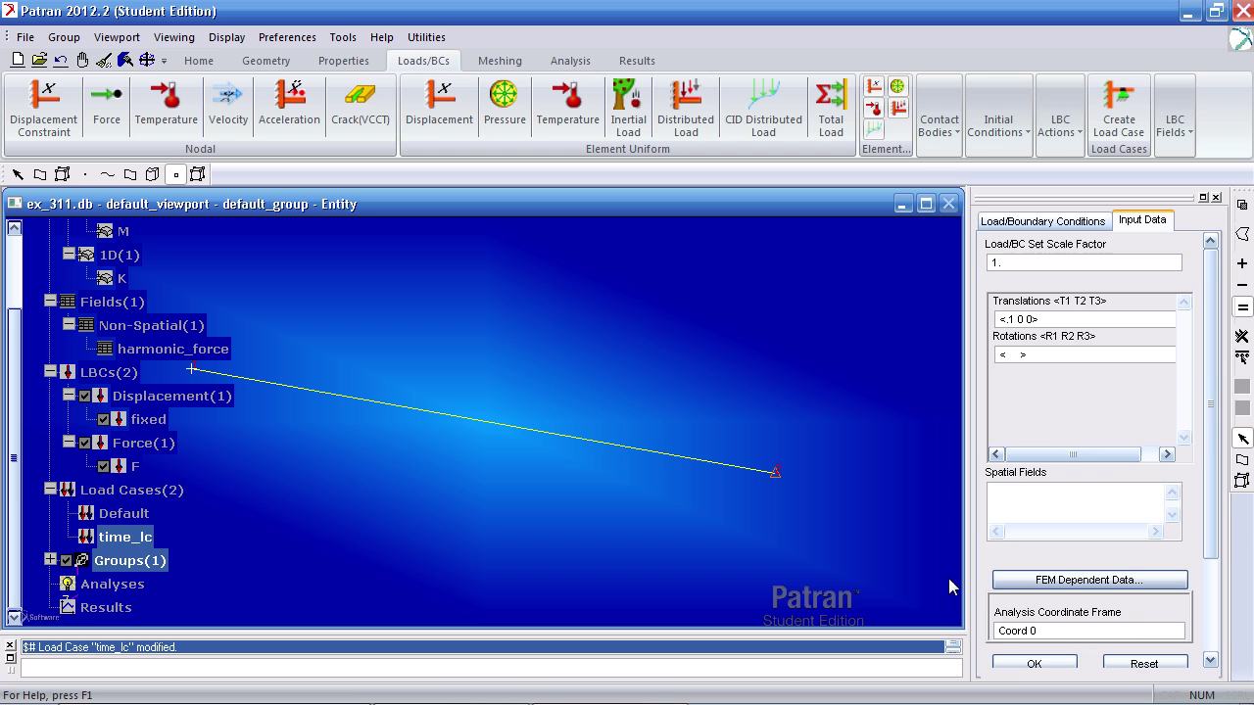
{"action": "left_click", "coordinate": [1018, 662]}
- Apply initial_disp to node 2 and create the set
{"action": "left_click", "coordinate": [1058, 591]}
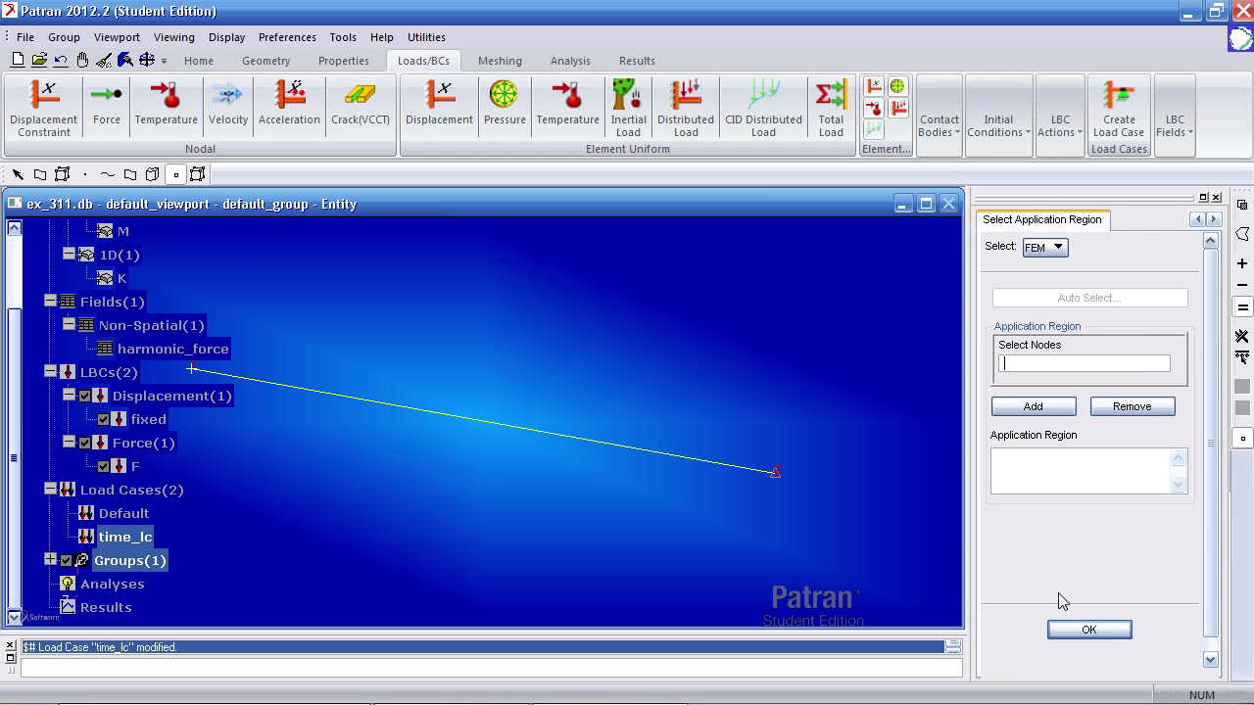
{"action": "left_click", "coordinate": [775, 473]}
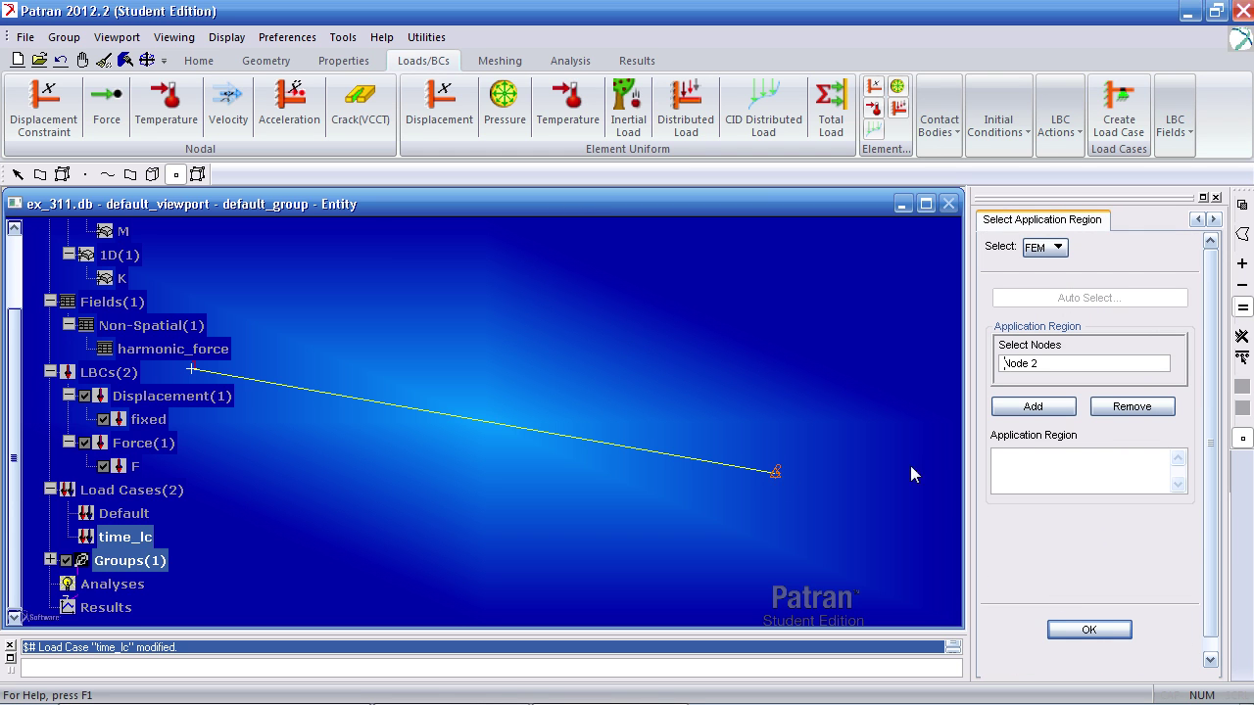
{"action": "left_click", "coordinate": [1028, 408]}
{"action": "left_click", "coordinate": [1089, 628]}
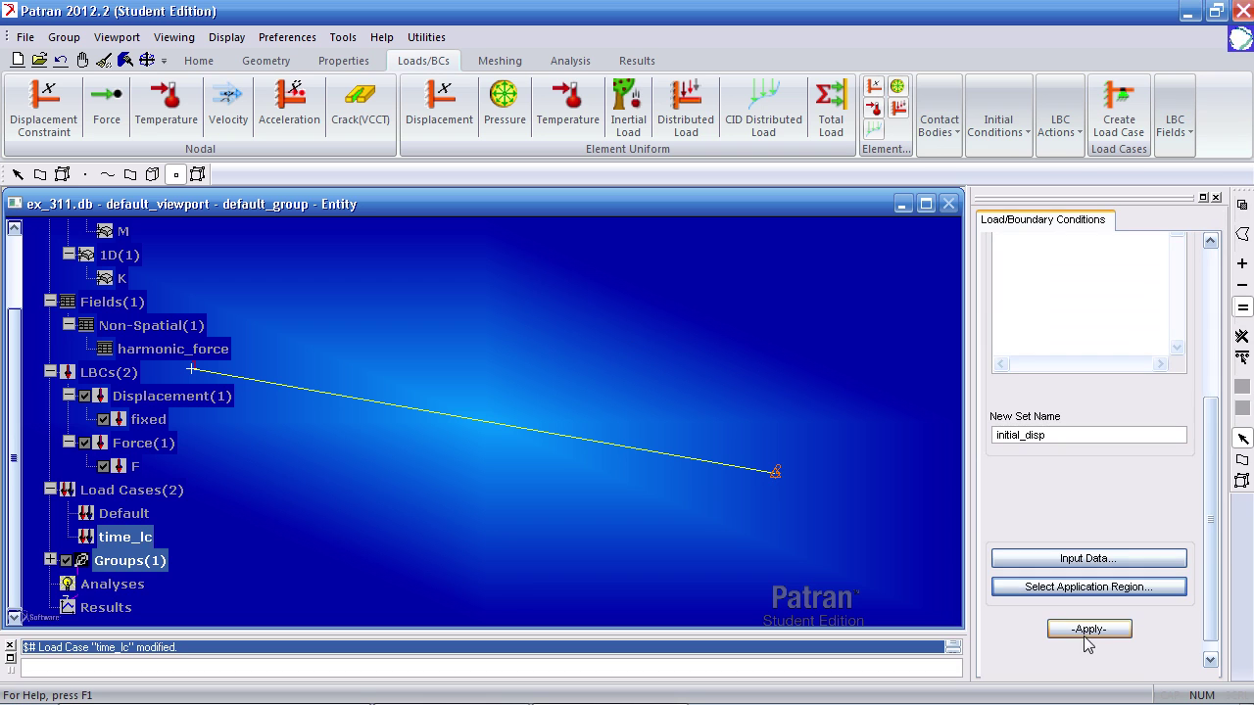
{"action": "left_click", "coordinate": [1089, 629]}
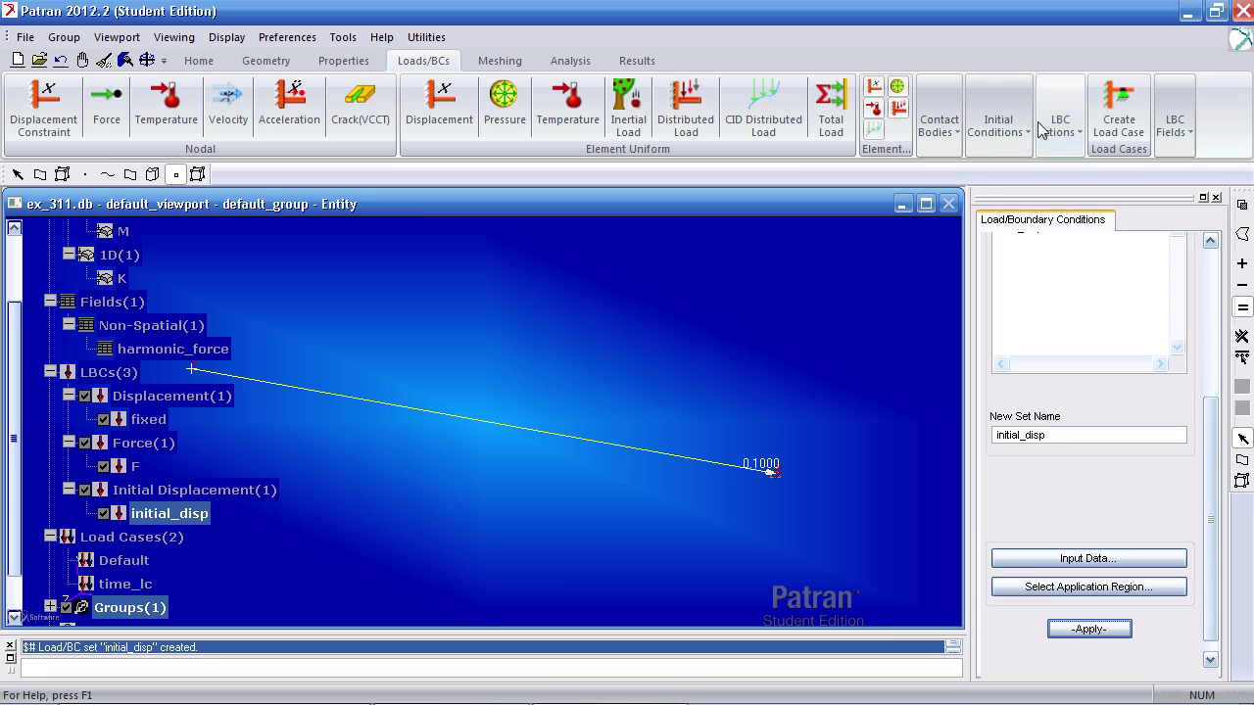
- Start an Initial Velocity set named initial_velocity with translational velocity <.1 0 0>
{"action": "left_click", "coordinate": [997, 122]}
{"action": "left_click", "coordinate": [985, 180]}
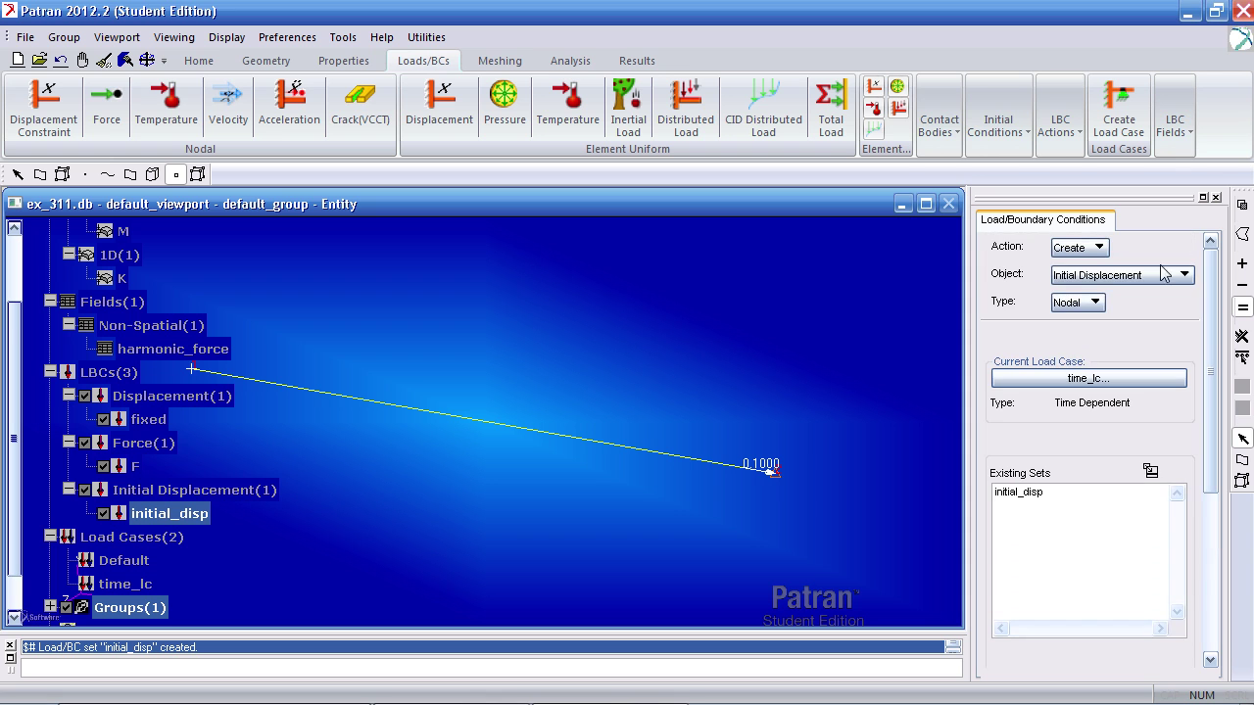
{"action": "left_click", "coordinate": [1099, 283]}
{"action": "left_click", "coordinate": [1115, 407]}
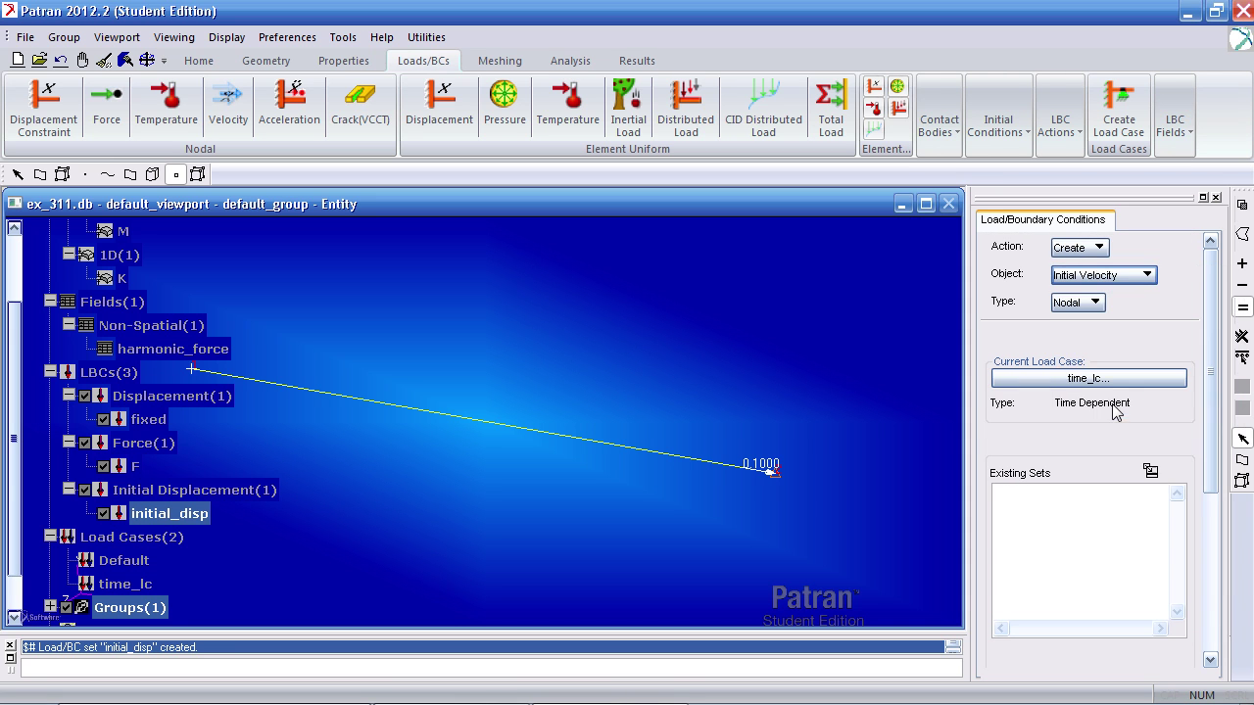
{"action": "scroll", "coordinate": [1181, 450], "scroll_direction": "down", "scroll_amount": 5}
{"action": "scroll", "coordinate": [1179, 451], "scroll_direction": "down", "scroll_amount": 2}
{"action": "left_click", "coordinate": [1112, 456]}
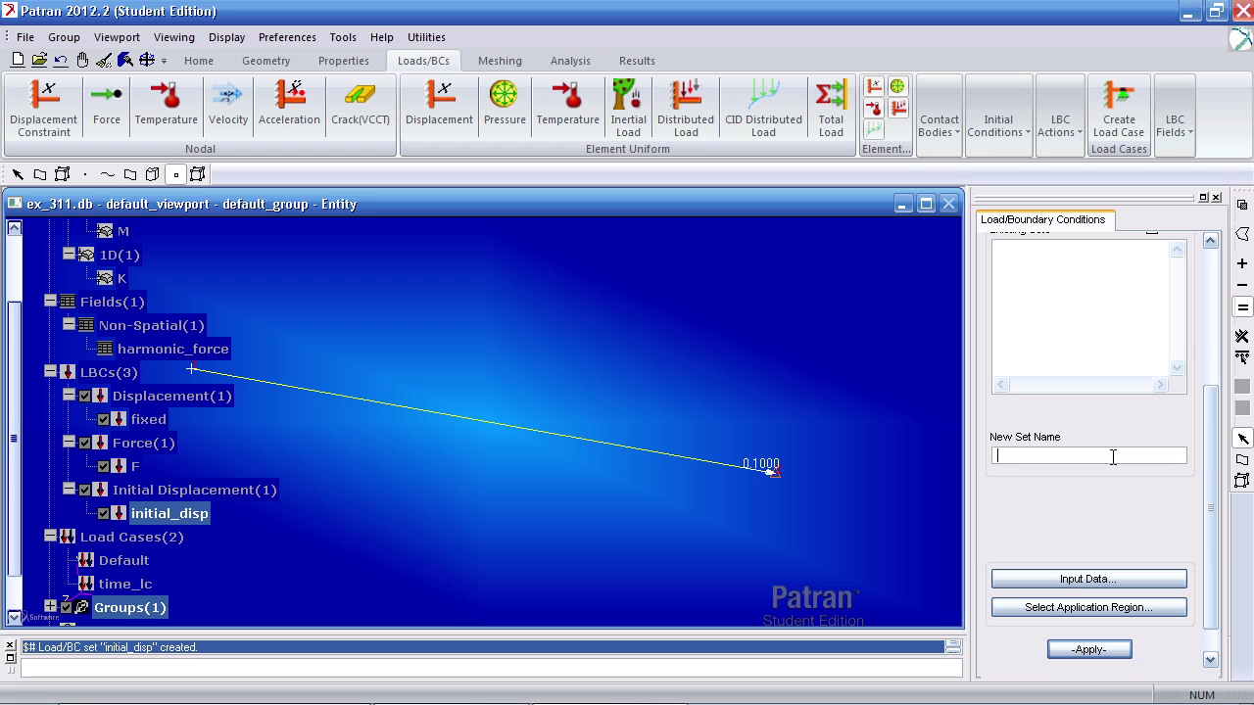
{"action": "type", "text": "initial_velocity"}
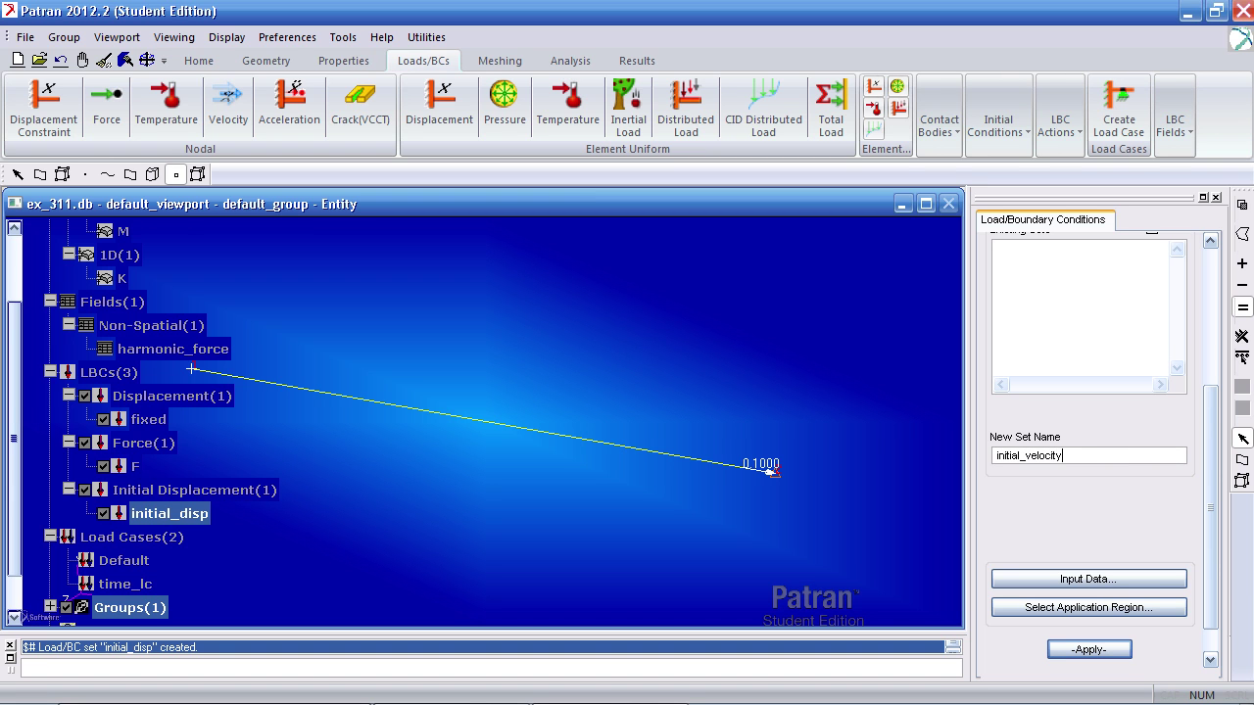
{"action": "left_click", "coordinate": [1153, 582]}
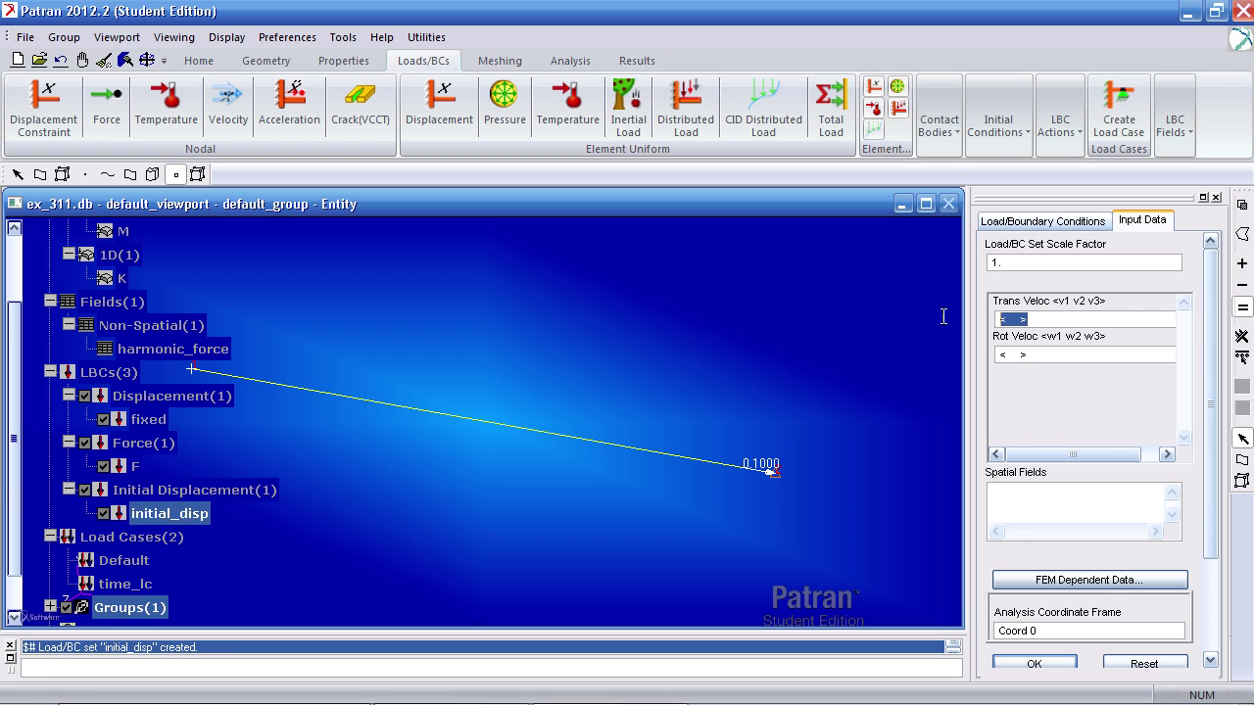
{"action": "type", "text": "<"}
{"action": "left_click", "coordinate": [1035, 663]}
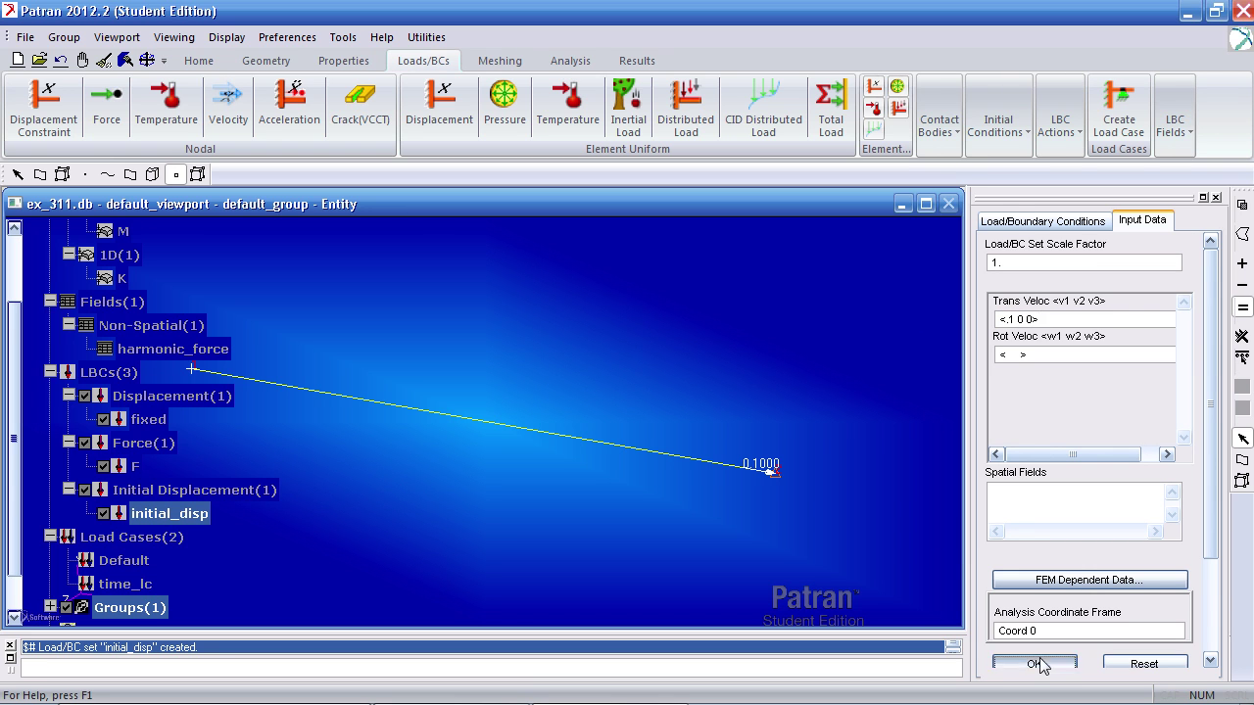
- Apply initial_velocity to node 2 and create the set
{"action": "left_click", "coordinate": [1057, 608]}
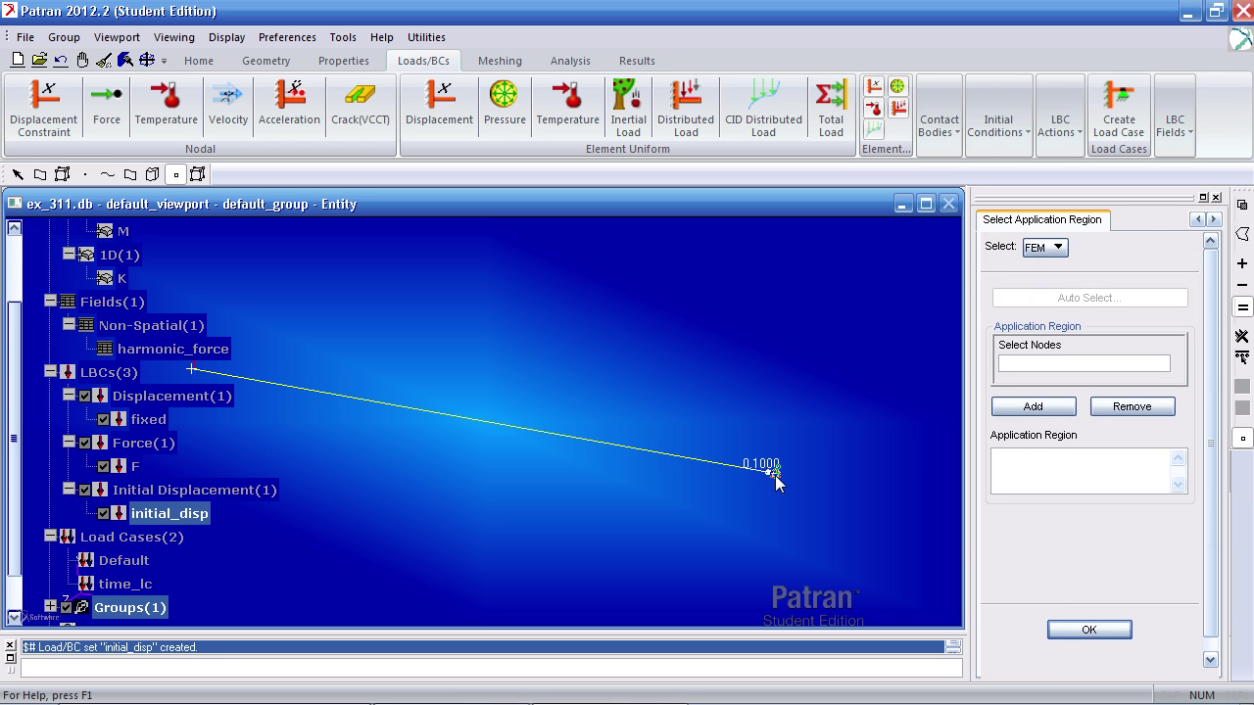
{"action": "left_click", "coordinate": [775, 474]}
{"action": "left_click", "coordinate": [1033, 407]}
{"action": "left_click", "coordinate": [1090, 630]}
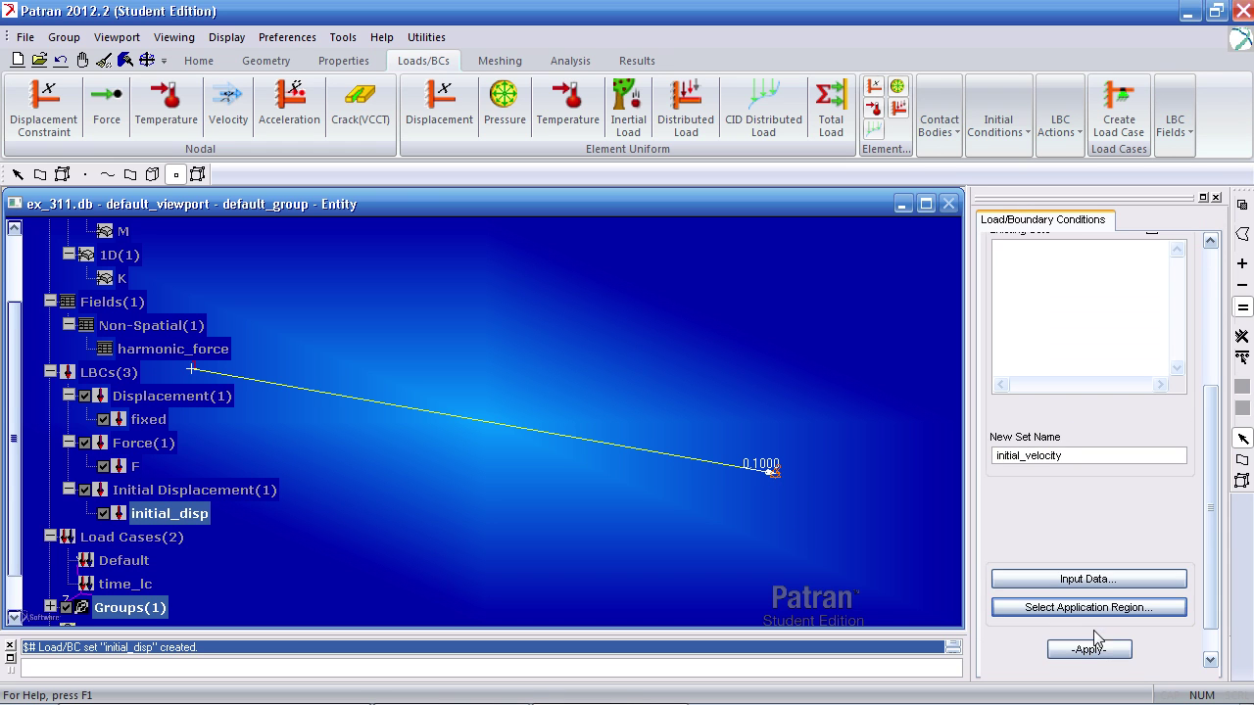
{"action": "left_click", "coordinate": [1091, 648]}
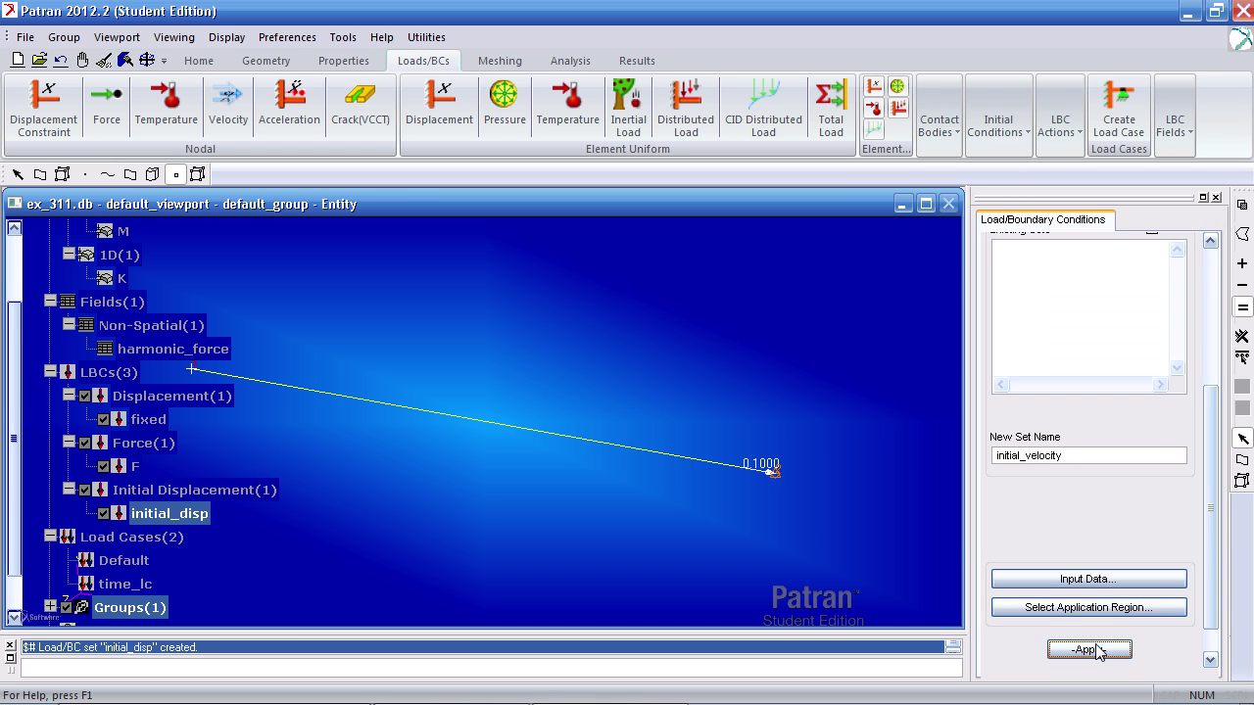
{"action": "left_click", "coordinate": [118, 421]}
- Toggle the force, fixed, initial displacement and velocity markers to inspect node 2's conditions
{"action": "left_click", "coordinate": [103, 467]}
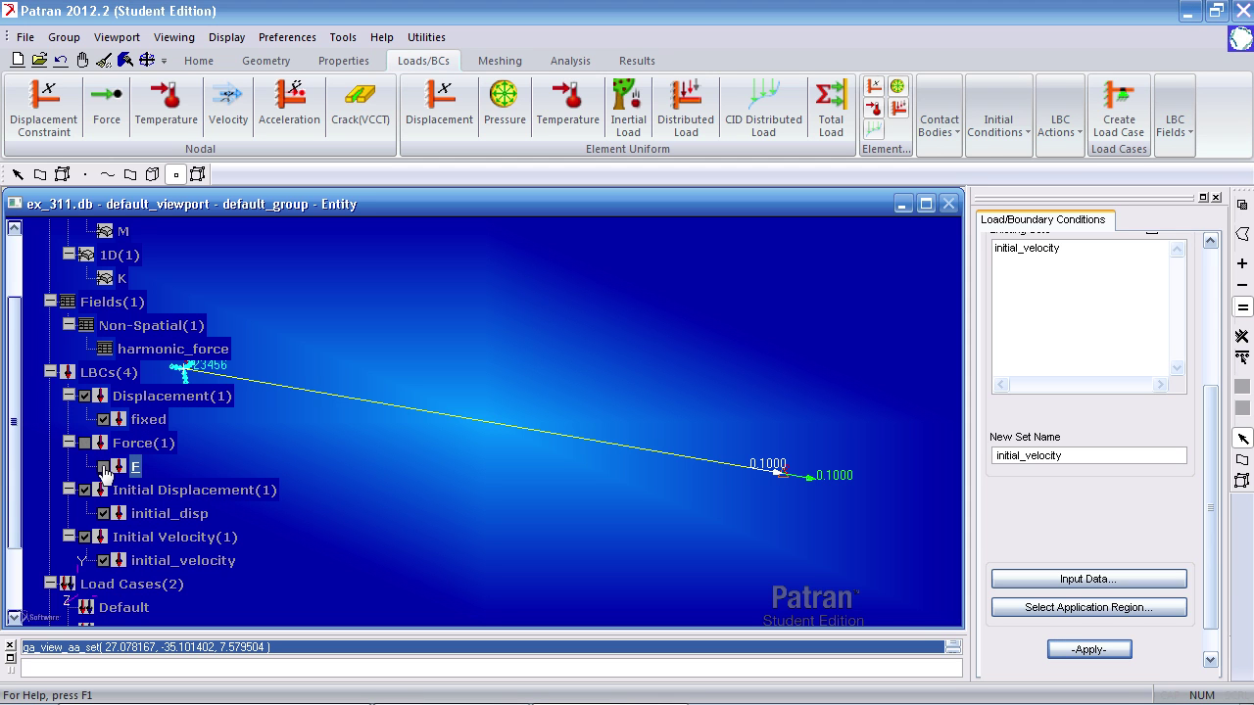
{"action": "middle_click_drag", "start_coordinate": [601, 491], "coordinate": [195, 472]}
{"action": "left_click", "coordinate": [103, 513]}
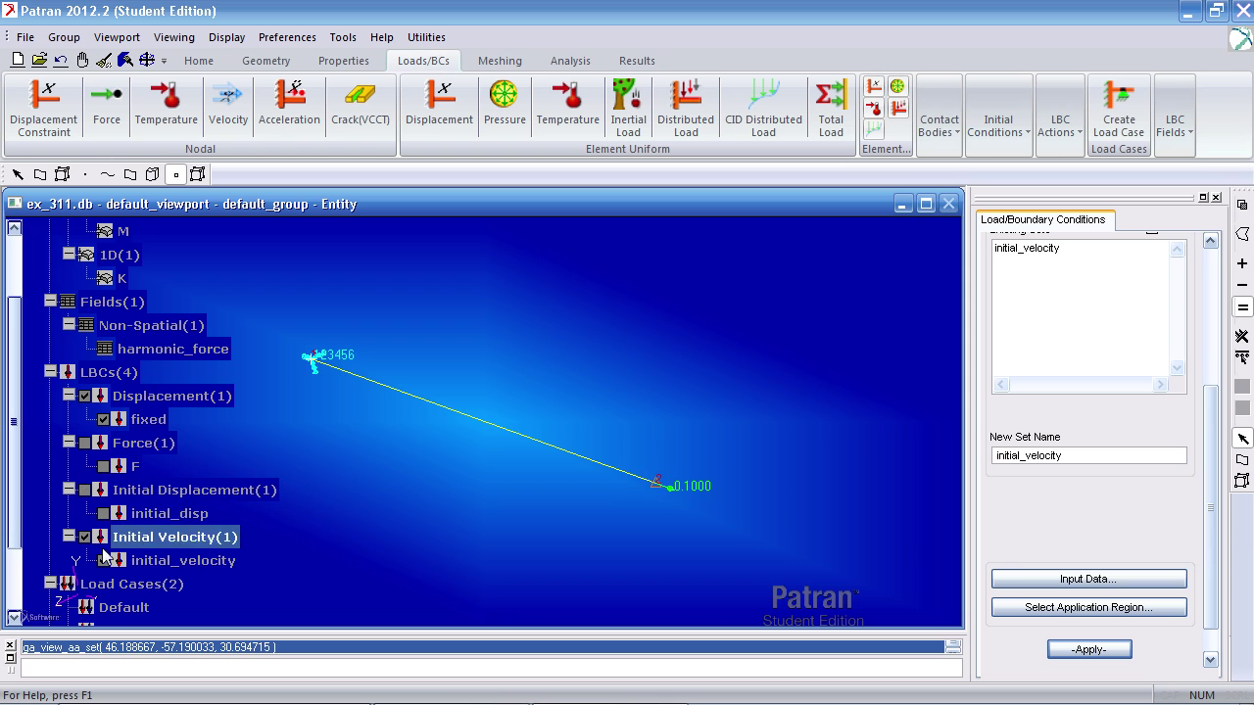
{"action": "left_click", "coordinate": [103, 560]}
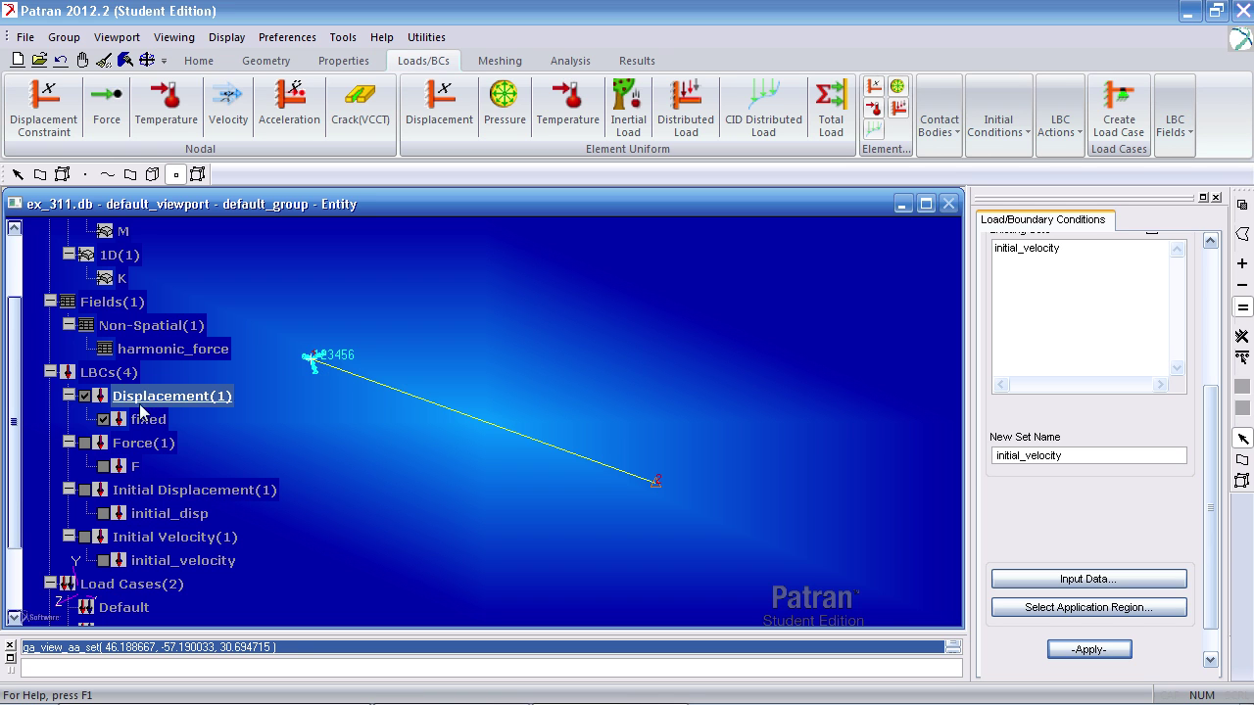
{"action": "left_click", "coordinate": [103, 419]}
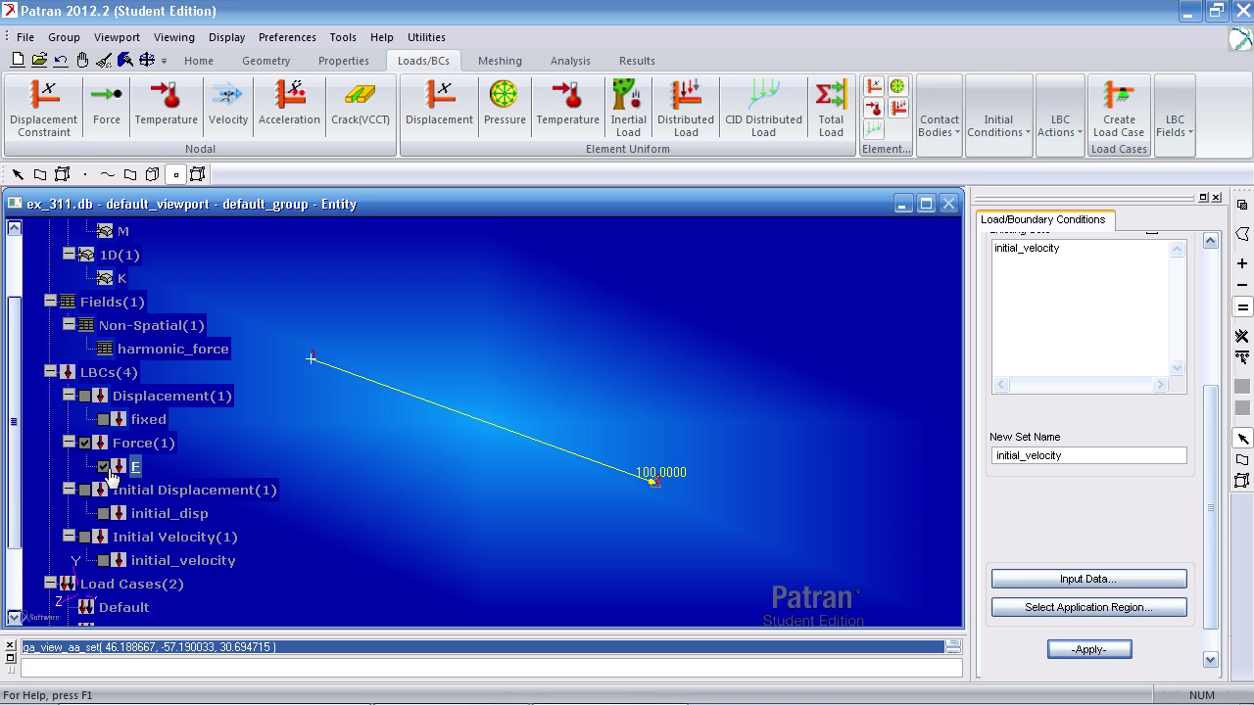
{"action": "left_click", "coordinate": [104, 511]}
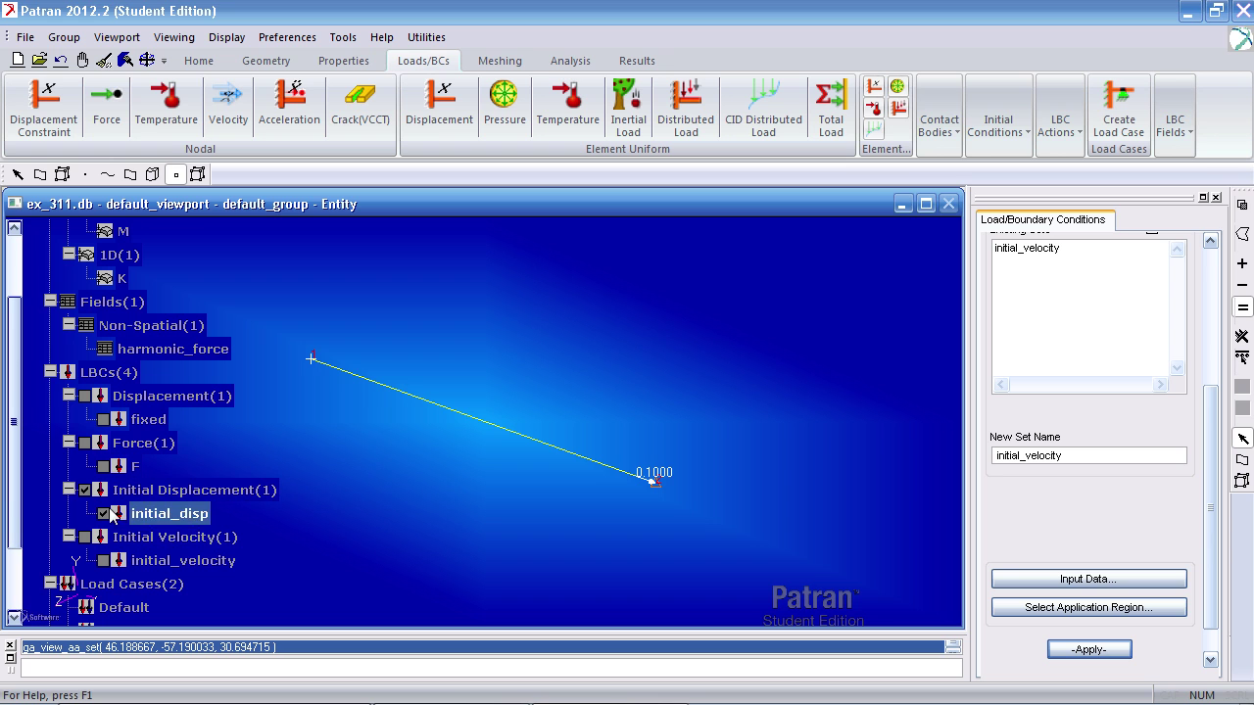
{"action": "left_click", "coordinate": [104, 560]}
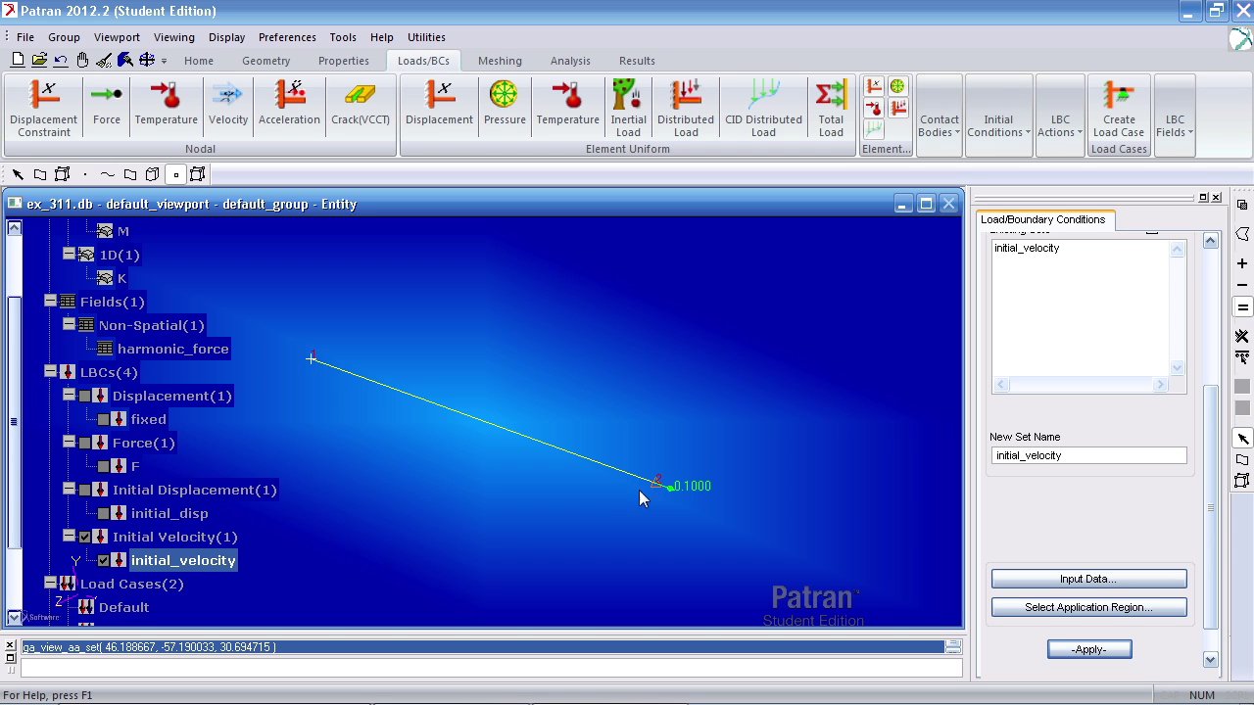
{"action": "left_click", "coordinate": [104, 560]}
{"action": "left_click_drag", "start_coordinate": [13, 380], "coordinate": [14, 440]}
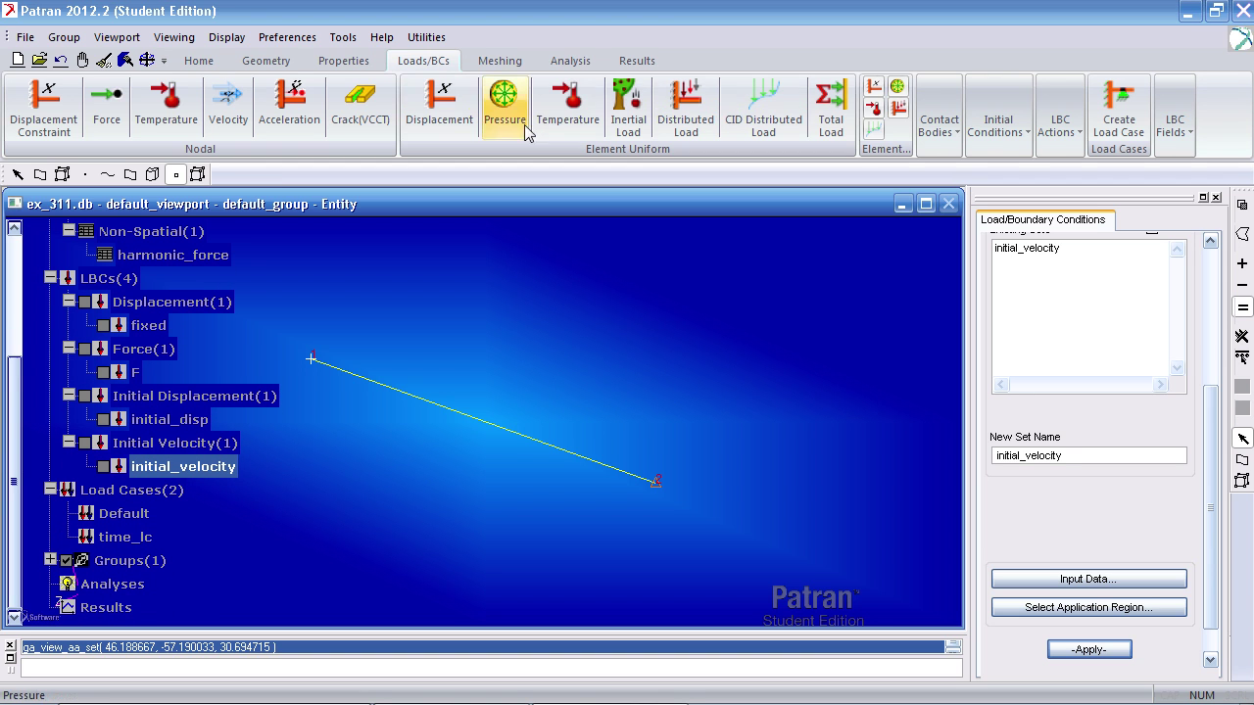
- Set job ex_311 to a Transient Response solution with Direct formulation (SOL 109)
{"action": "left_click", "coordinate": [566, 63]}
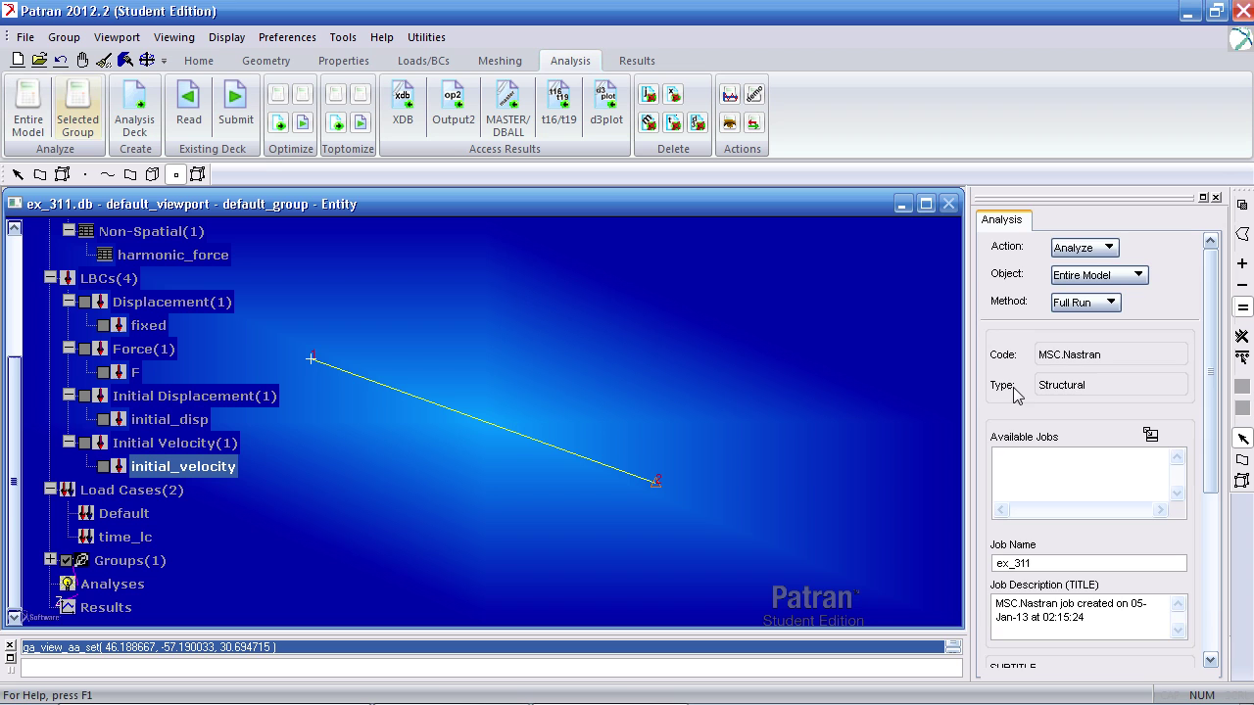
{"action": "scroll", "coordinate": [1210, 421], "scroll_direction": "down", "scroll_amount": 5}
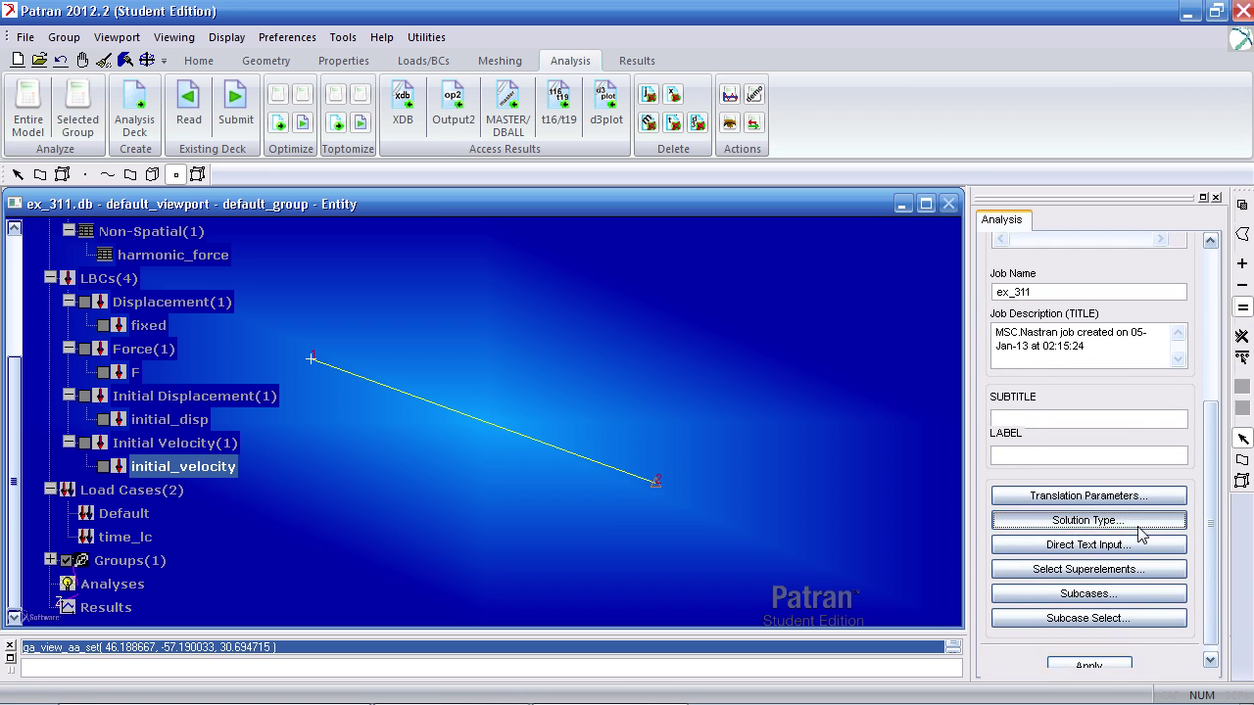
{"action": "left_click", "coordinate": [1139, 522]}
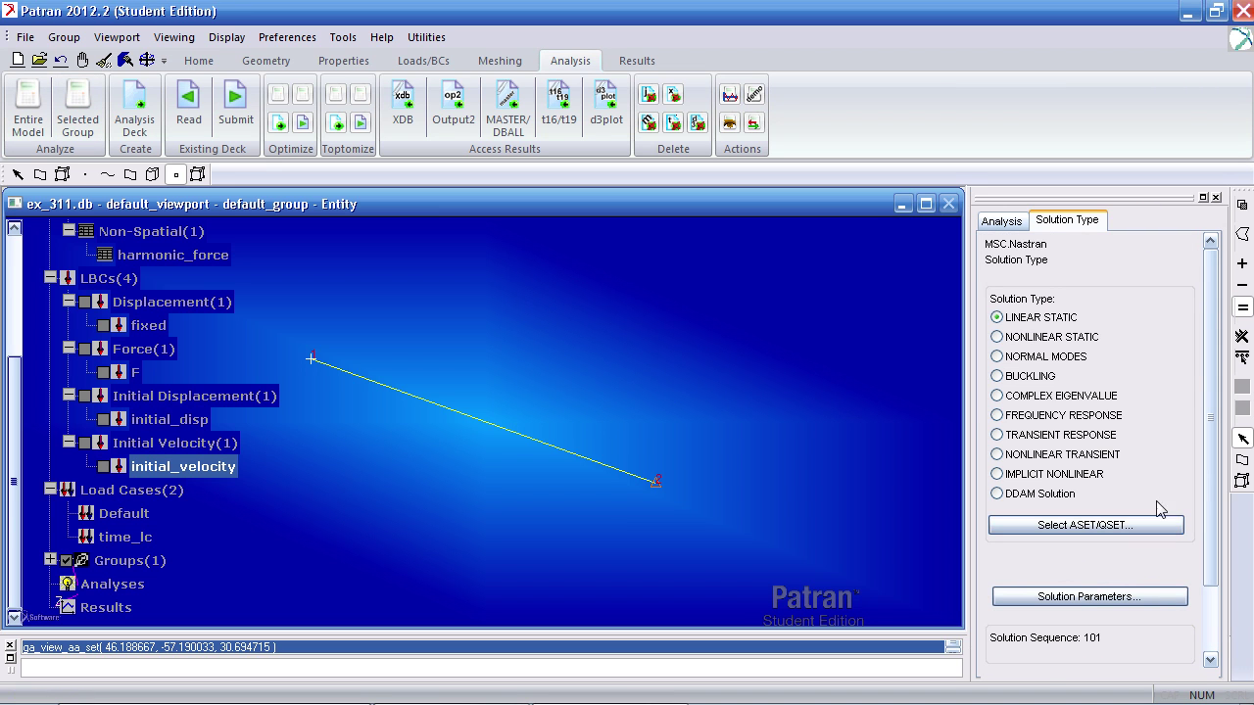
{"action": "left_click", "coordinate": [1040, 437]}
{"action": "scroll", "coordinate": [1087, 460], "scroll_direction": "down", "scroll_amount": 3}
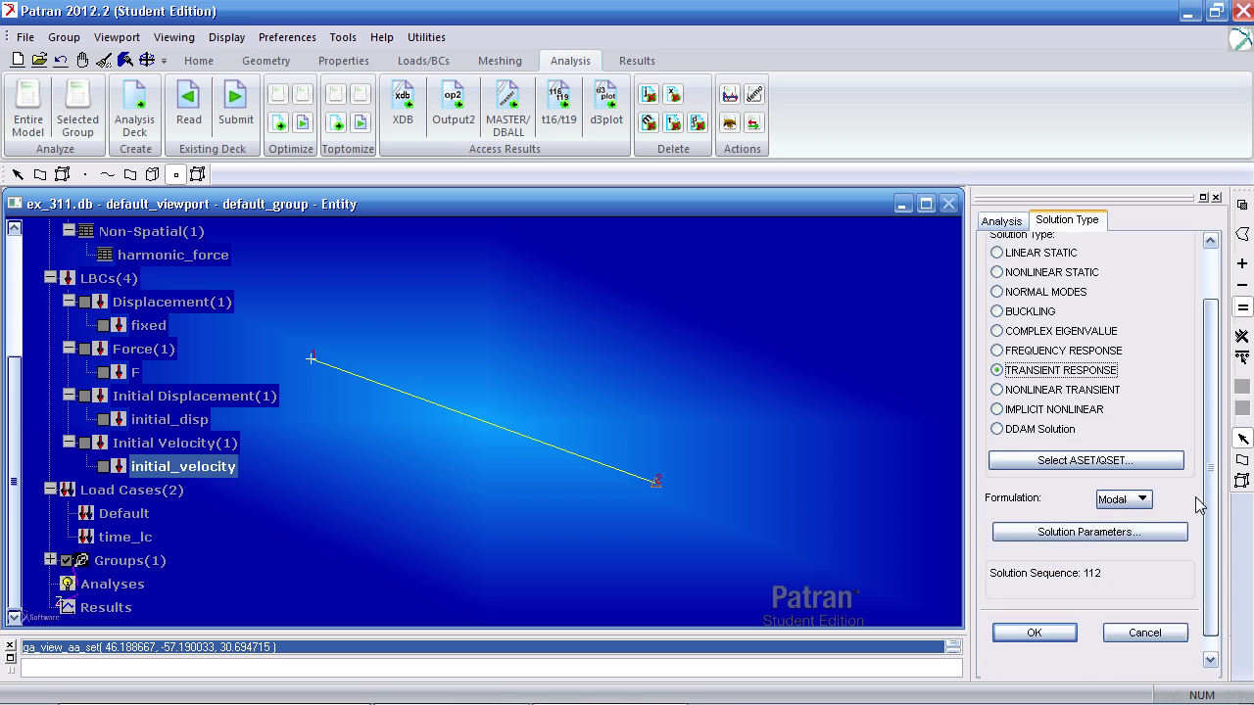
{"action": "left_click", "coordinate": [1142, 488]}
{"action": "left_click", "coordinate": [1144, 484]}
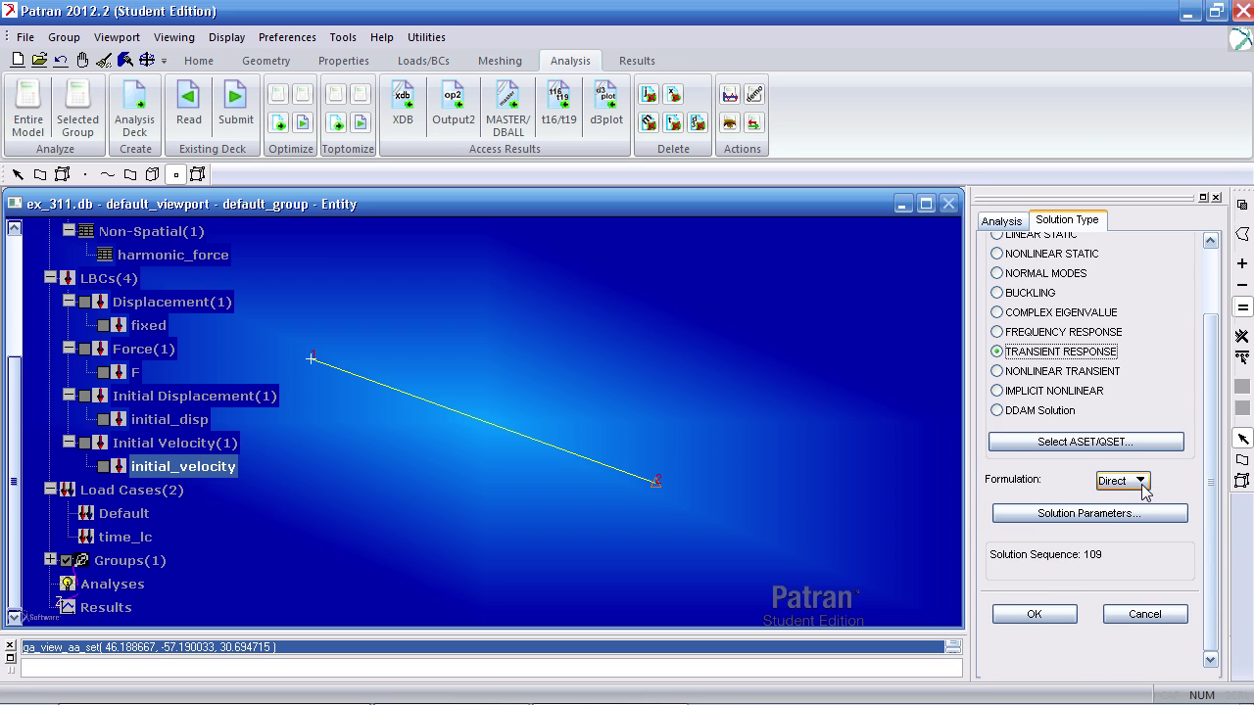
{"action": "left_click", "coordinate": [1033, 614]}
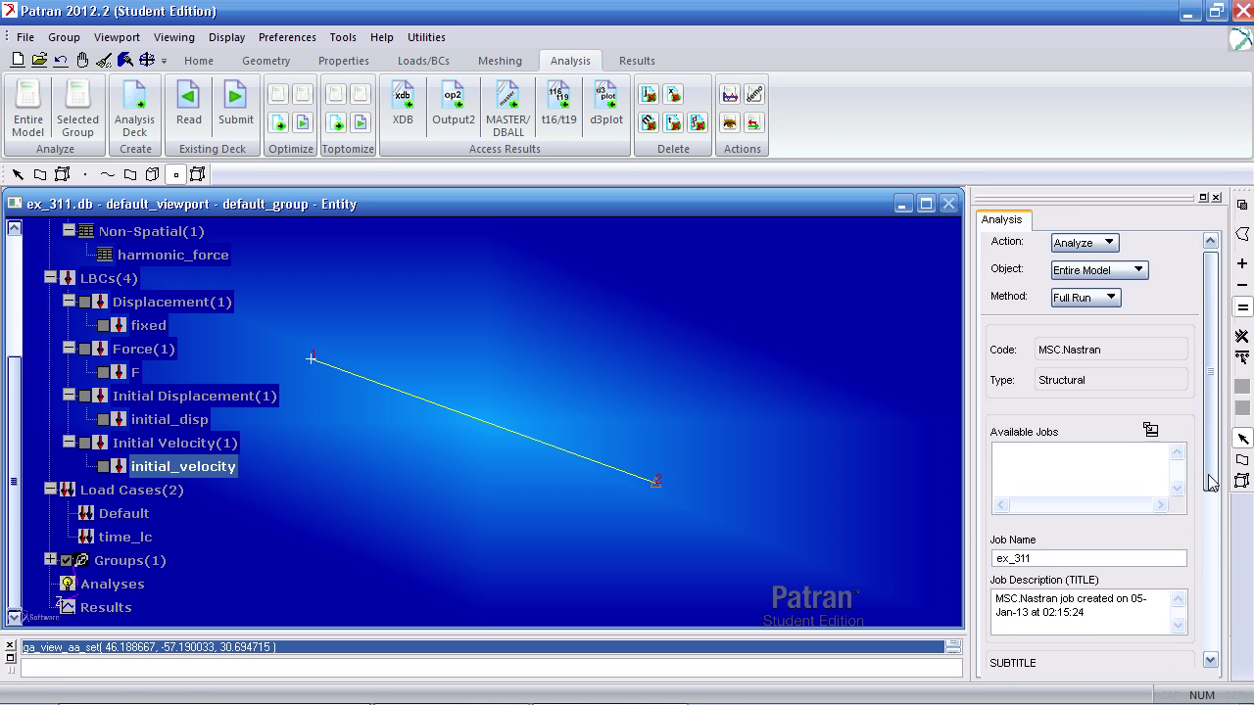
{"action": "scroll", "coordinate": [1200, 564], "scroll_direction": "down", "scroll_amount": 5}
{"action": "scroll", "coordinate": [1203, 566], "scroll_direction": "down", "scroll_amount": 3}
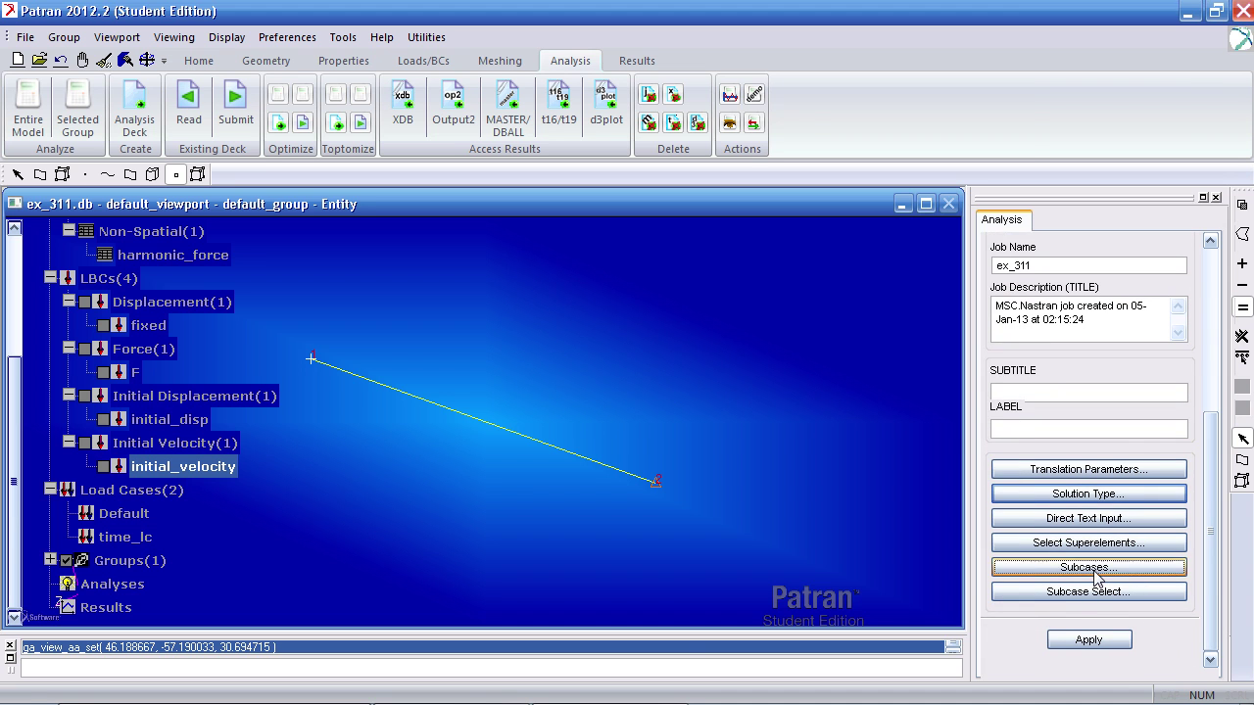
- Change the time_lc subcase's time steps from 100 to 200, with Delta-T 0.01
{"action": "left_click", "coordinate": [1165, 567]}
{"action": "left_click_drag", "start_coordinate": [890, 102], "coordinate": [511, 21]}
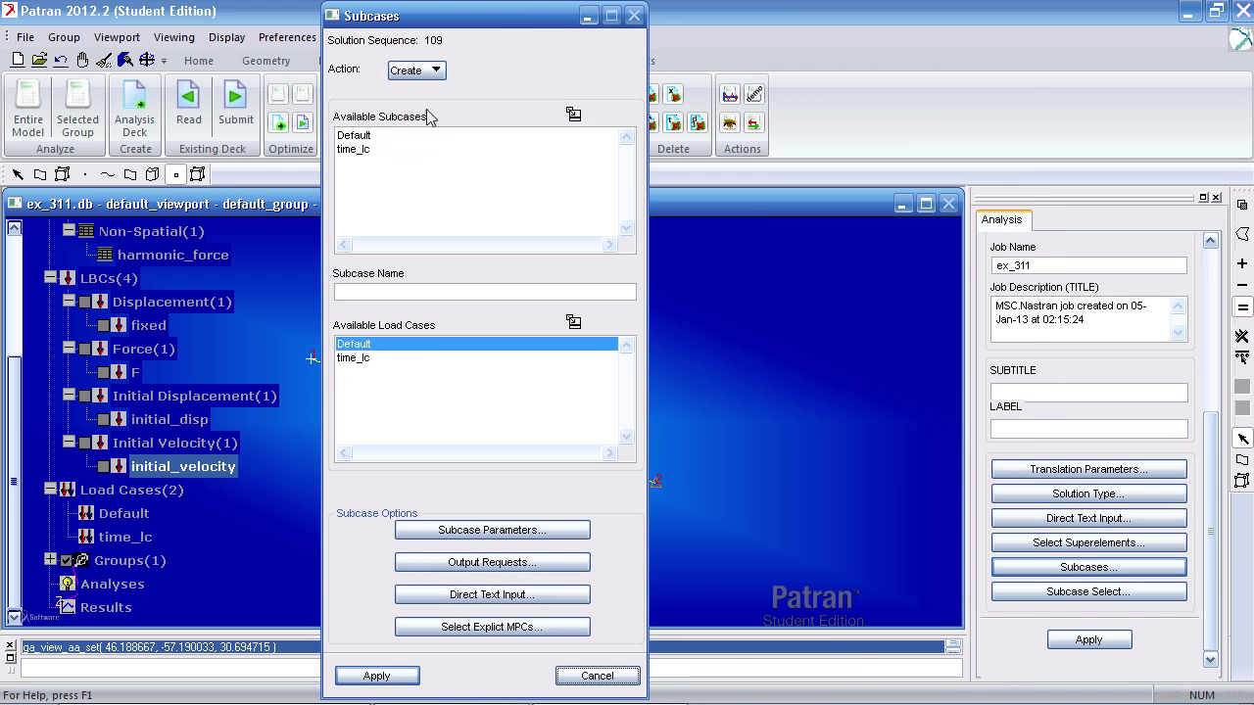
{"action": "left_click", "coordinate": [354, 150]}
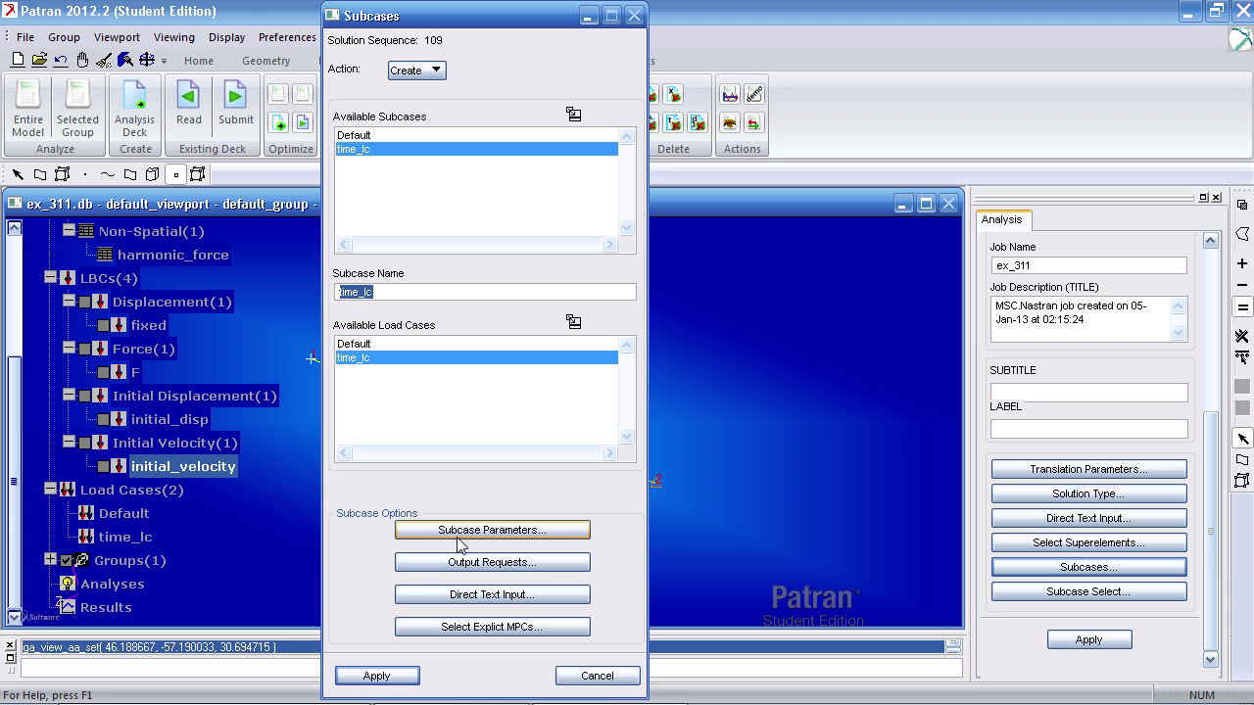
{"action": "left_click", "coordinate": [487, 542]}
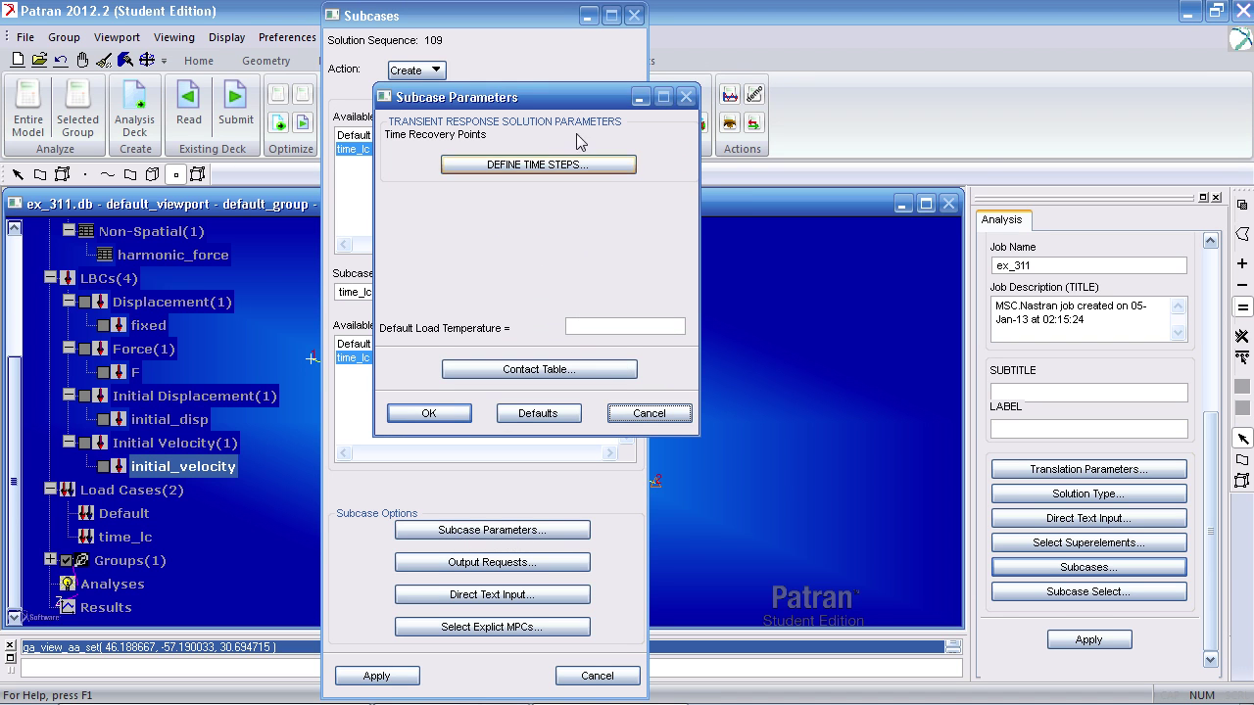
{"action": "left_click", "coordinate": [530, 168]}
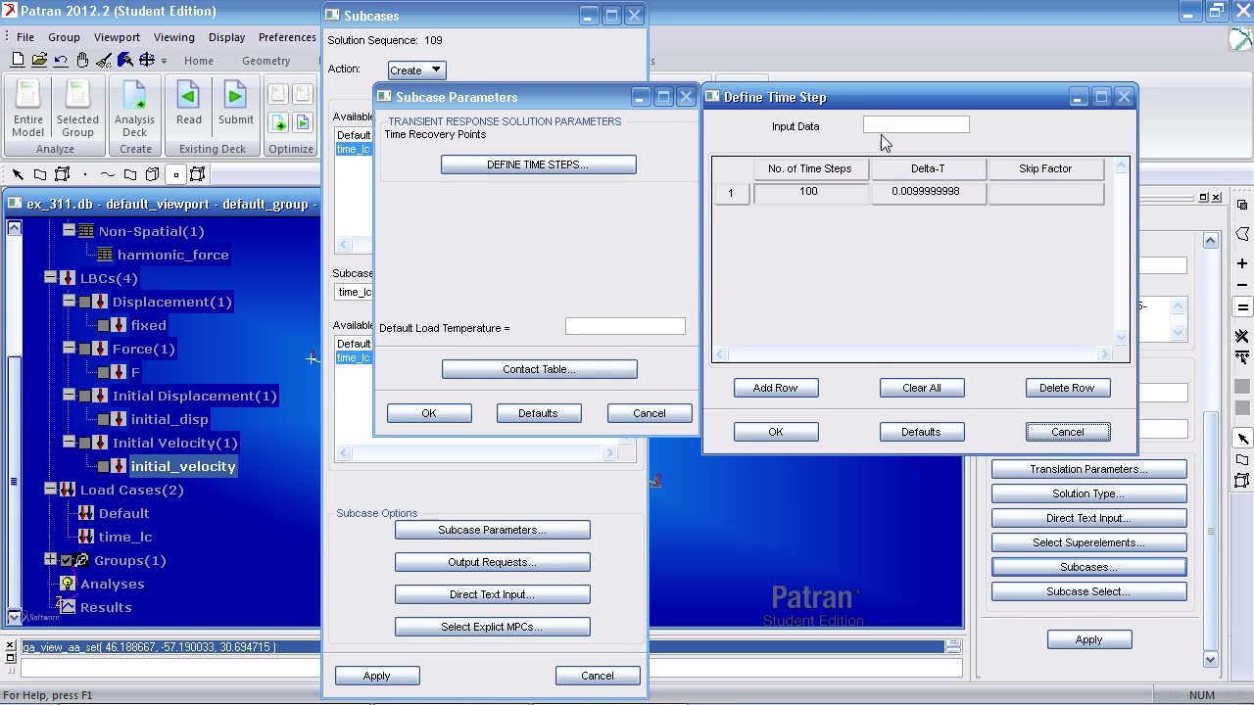
{"action": "left_click", "coordinate": [836, 196]}
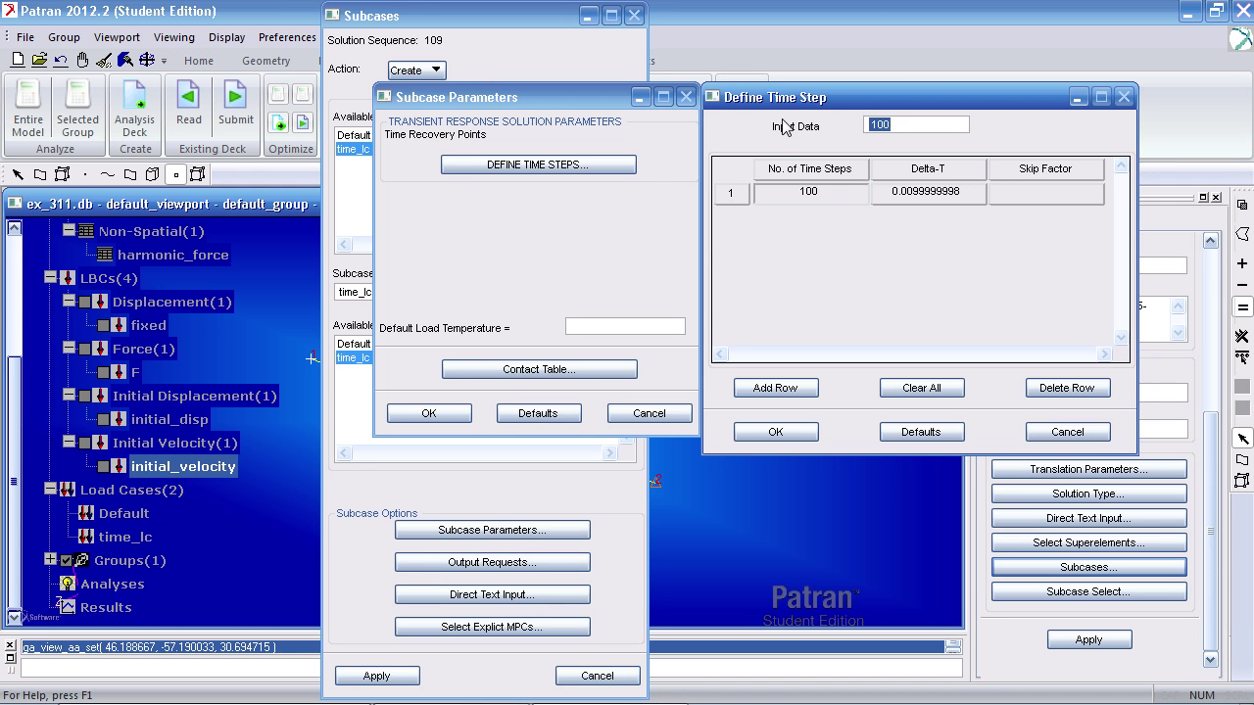
{"action": "type", "text": "2"}
{"action": "left_click", "coordinate": [774, 432]}
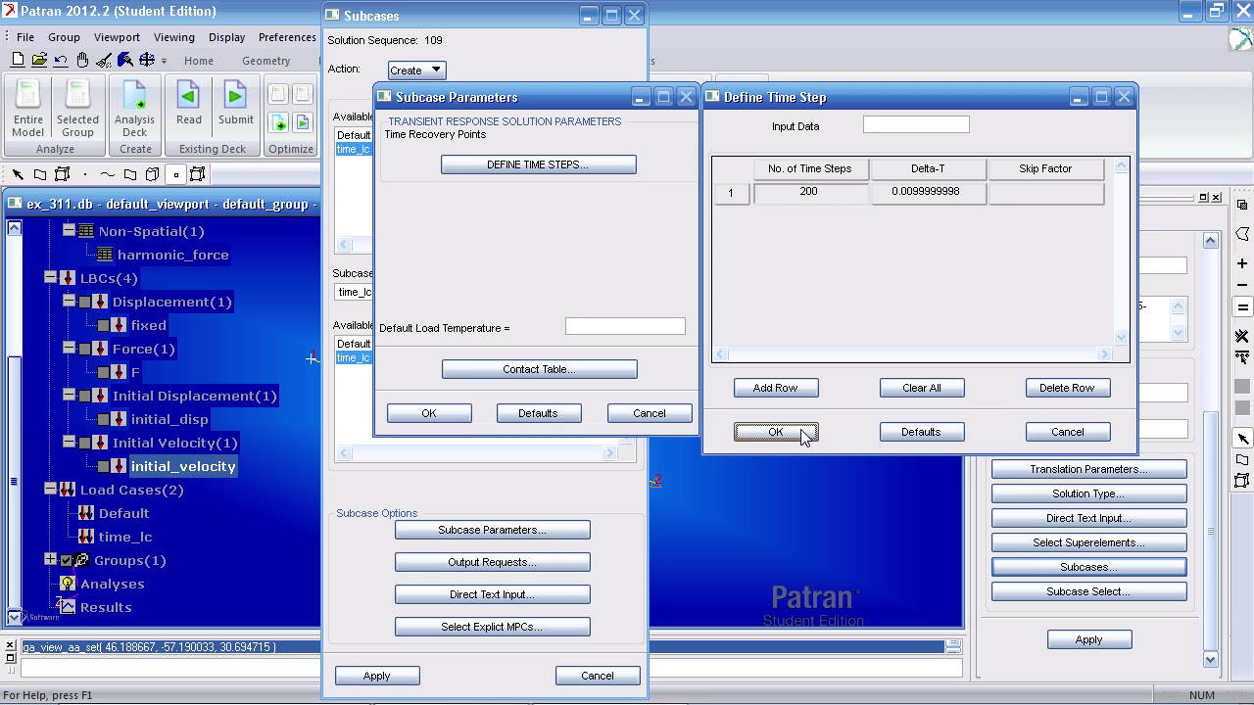
{"action": "left_click", "coordinate": [428, 412]}
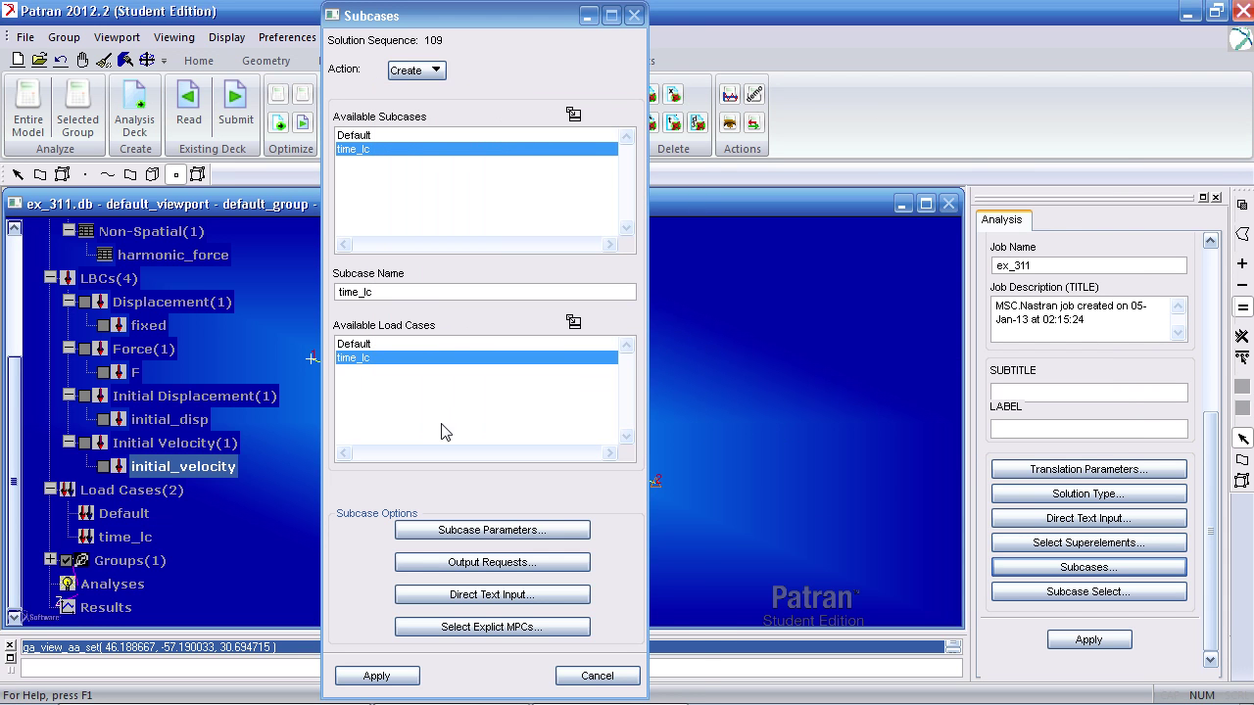
- Replace SPCFORCES with velocity and acceleration output requests in time_lc, keeping displacements
{"action": "left_click", "coordinate": [477, 560]}
{"action": "left_click_drag", "start_coordinate": [544, 99], "coordinate": [511, 18]}
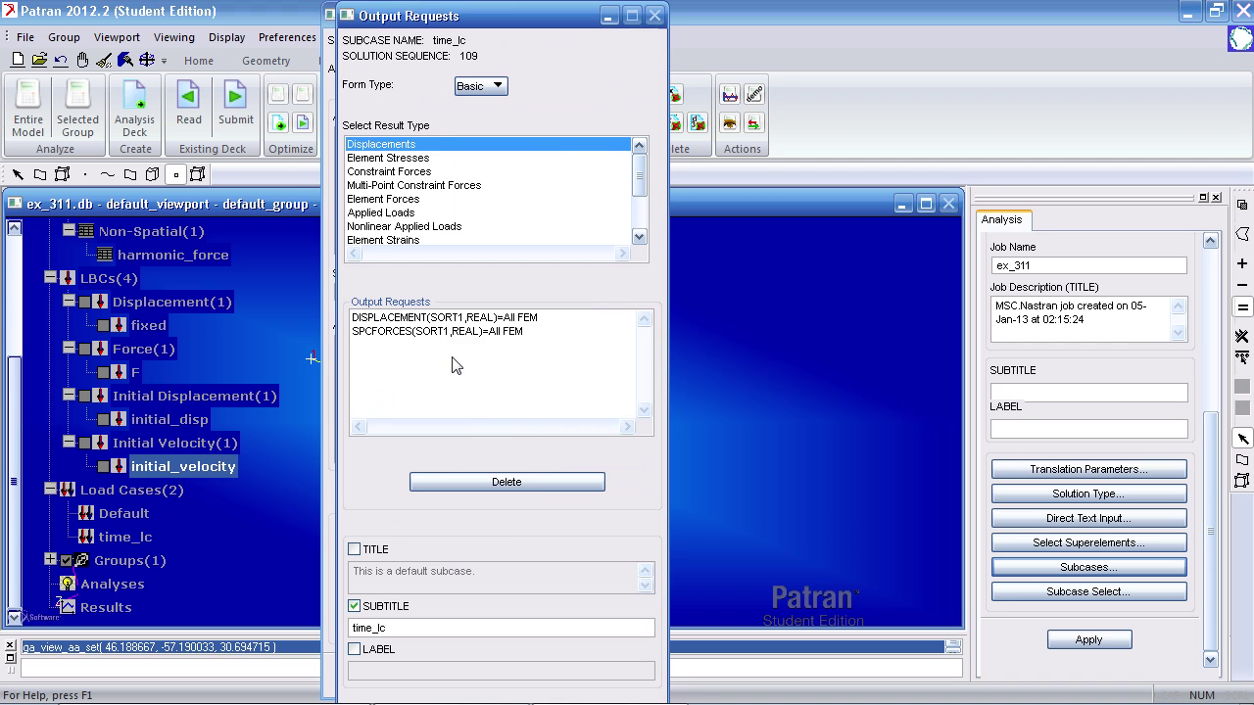
{"action": "left_click", "coordinate": [457, 345]}
{"action": "left_click", "coordinate": [463, 333]}
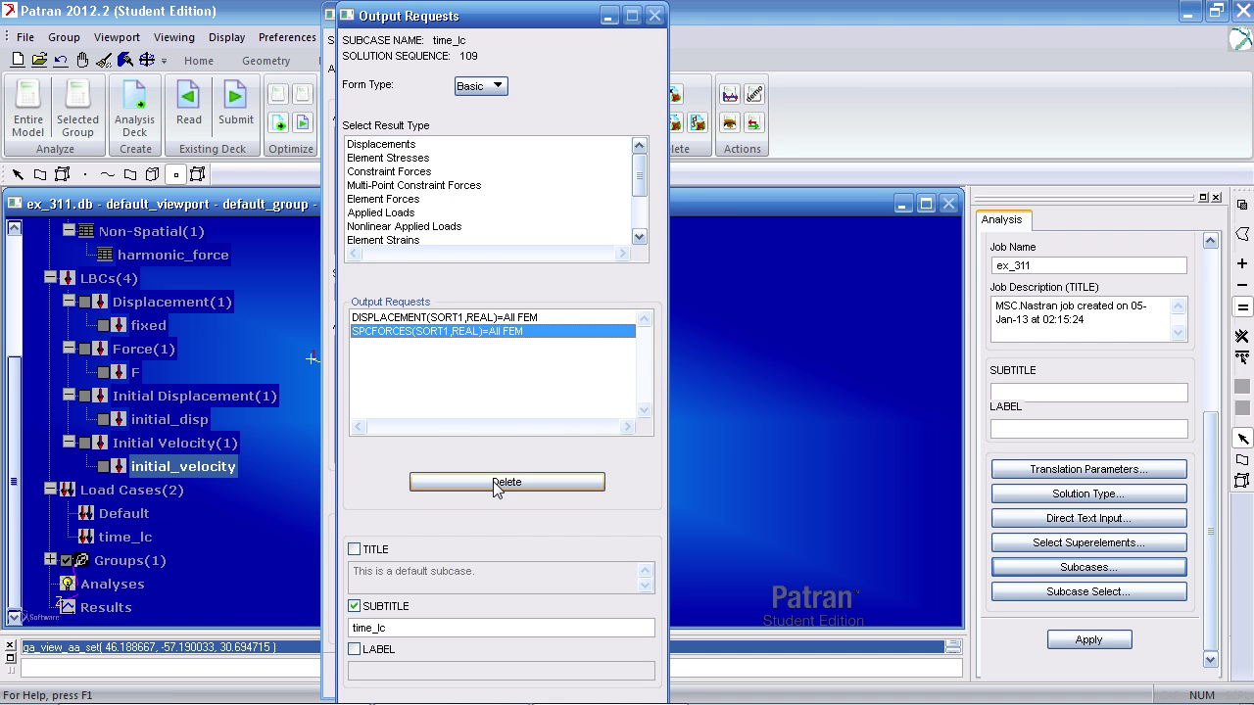
{"action": "left_click", "coordinate": [507, 482]}
{"action": "left_click_drag", "start_coordinate": [639, 181], "coordinate": [639, 205]}
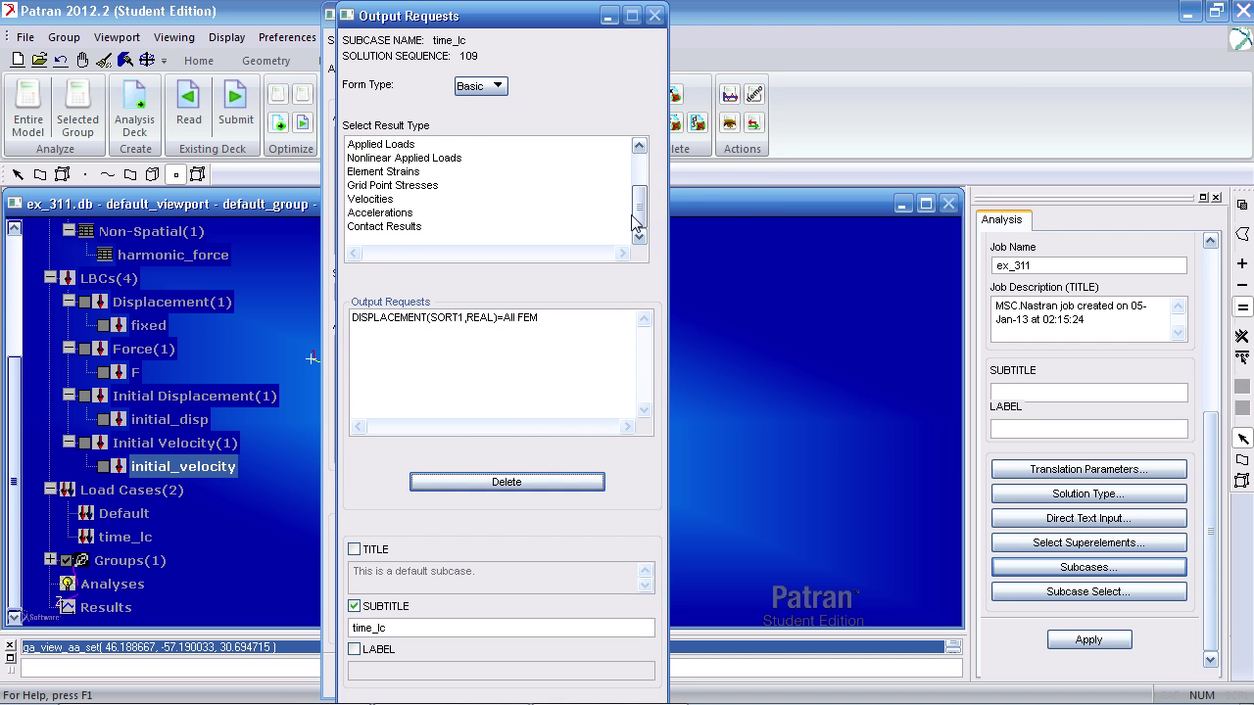
{"action": "left_click", "coordinate": [382, 199]}
{"action": "left_click", "coordinate": [385, 213]}
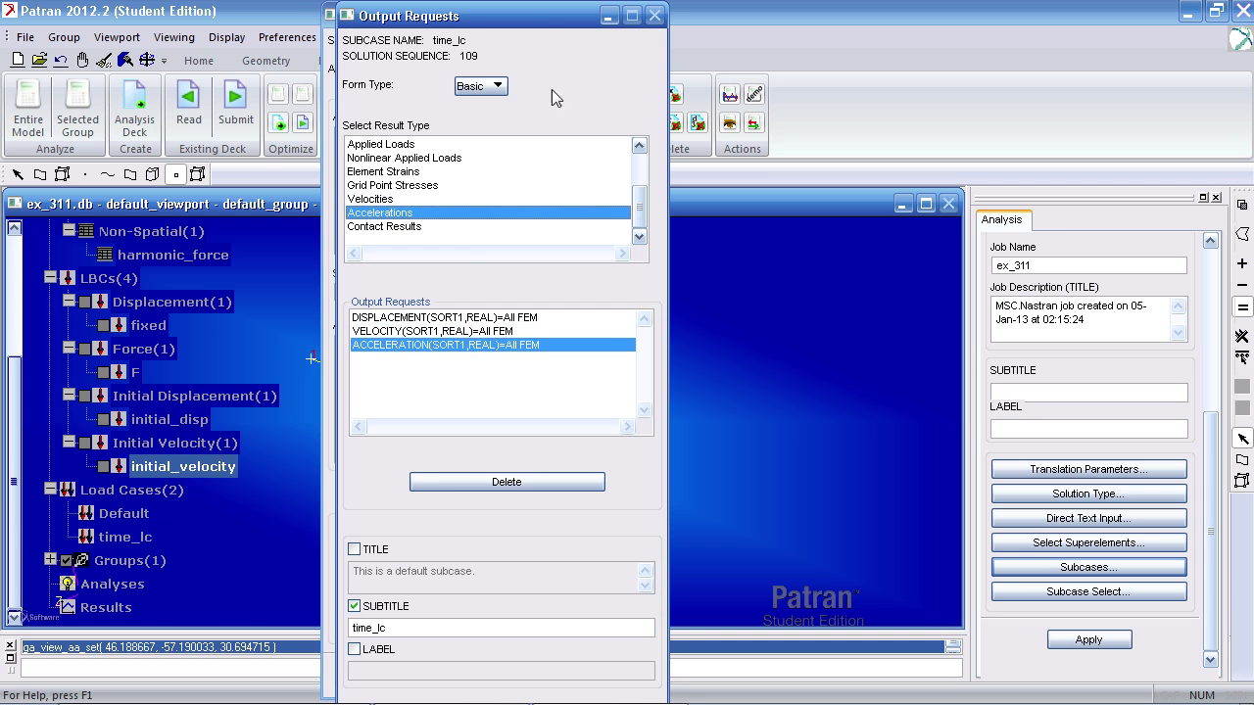
{"action": "left_click_drag", "start_coordinate": [542, 13], "coordinate": [291, 12]}
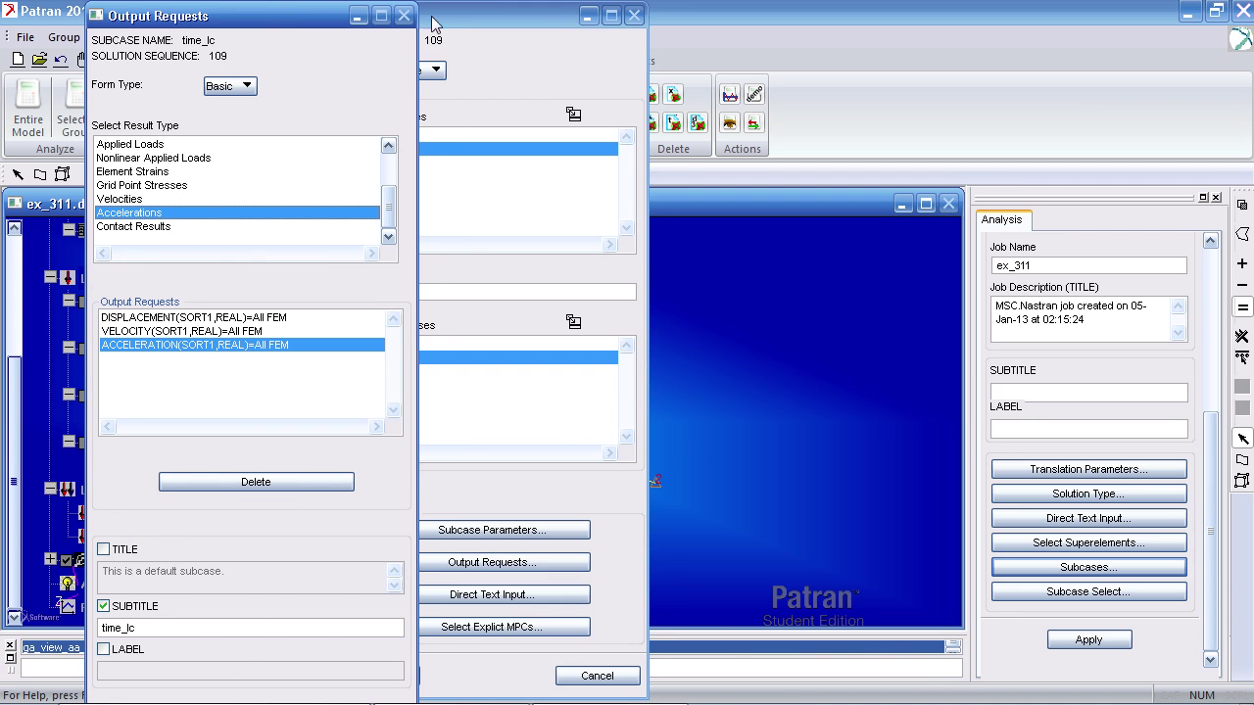
{"action": "left_click_drag", "start_coordinate": [504, 17], "coordinate": [601, 17]}
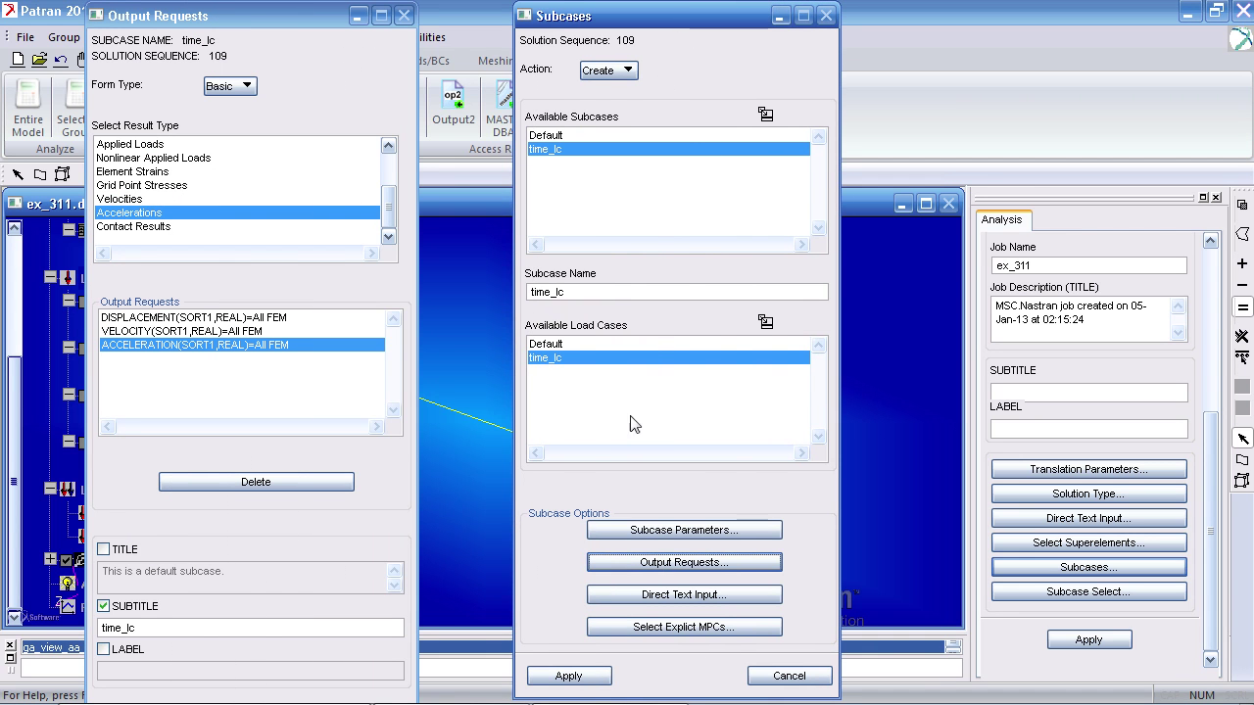
{"action": "left_click", "coordinate": [568, 675]}
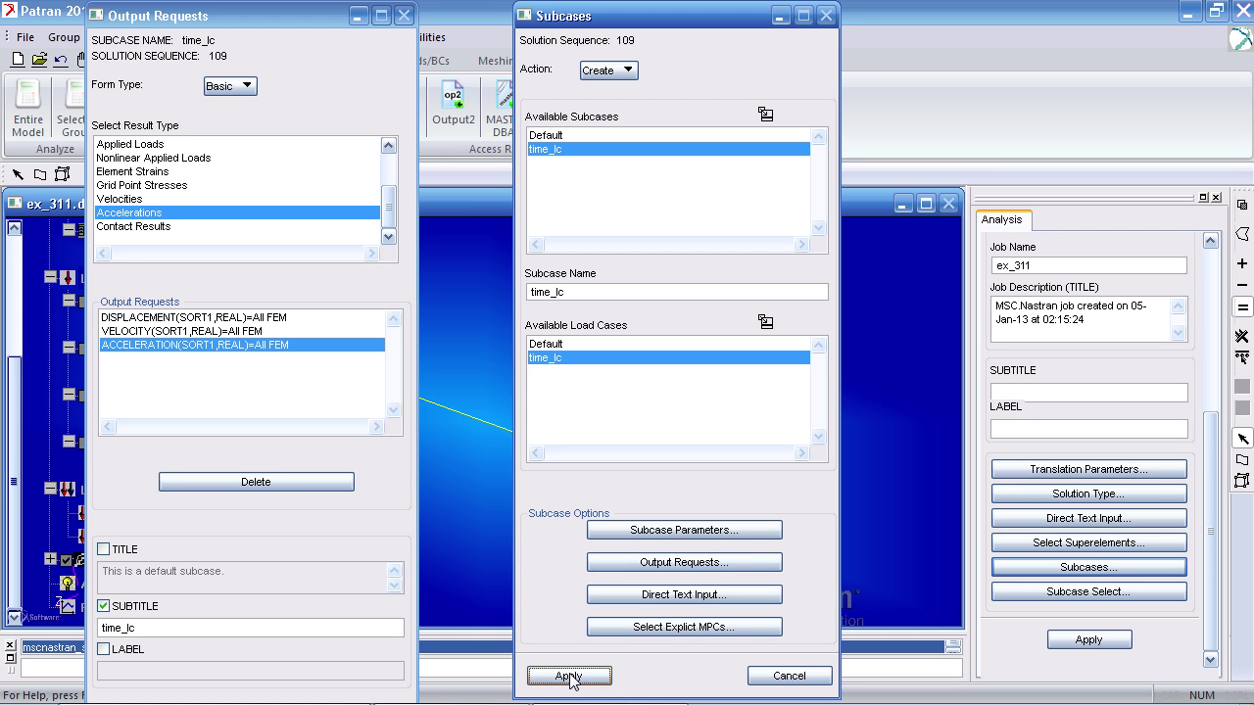
{"action": "left_click", "coordinate": [788, 676]}
- Swap Default for time_lc as the job's only subcase and submit ex_311
{"action": "left_click", "coordinate": [1009, 591]}
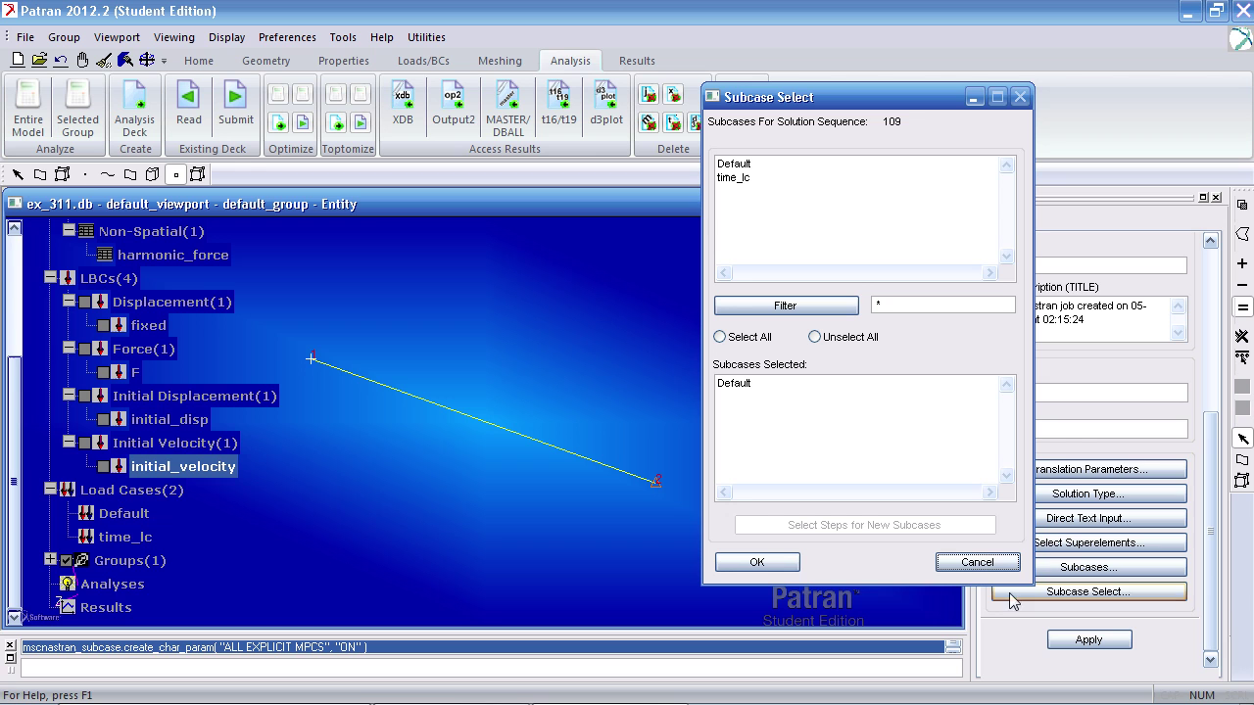
{"action": "left_click", "coordinate": [747, 385]}
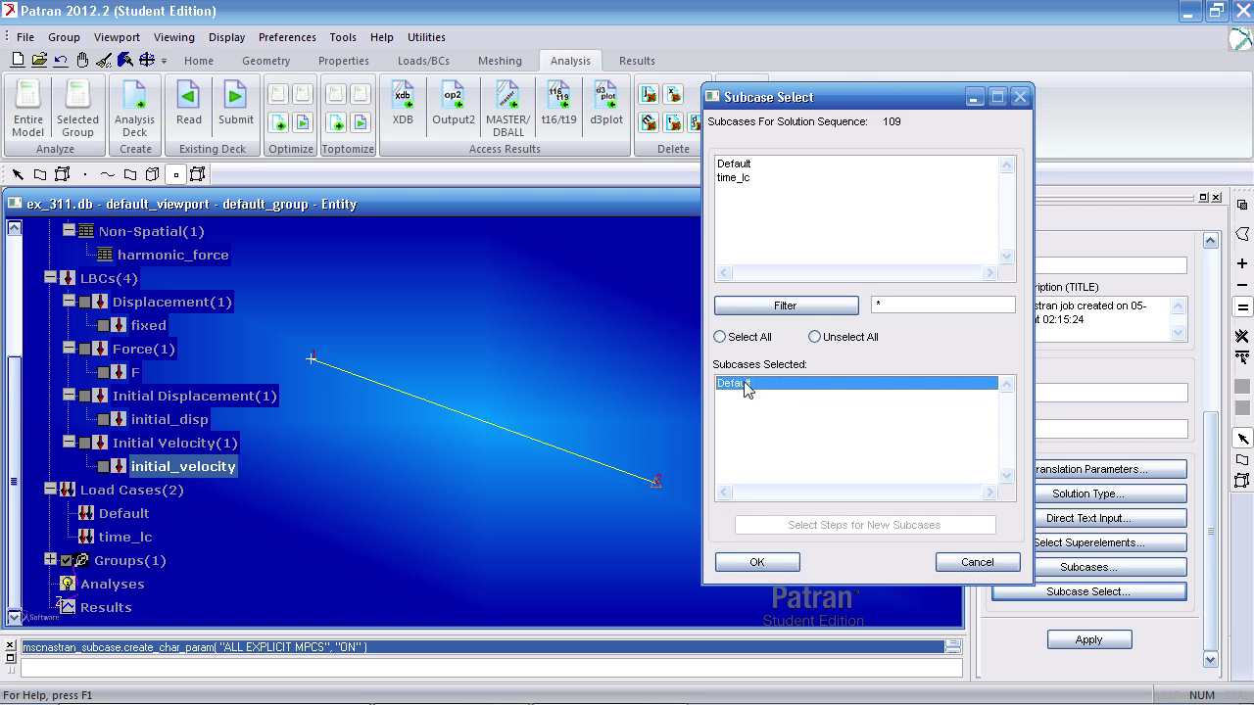
{"action": "left_click", "coordinate": [733, 178]}
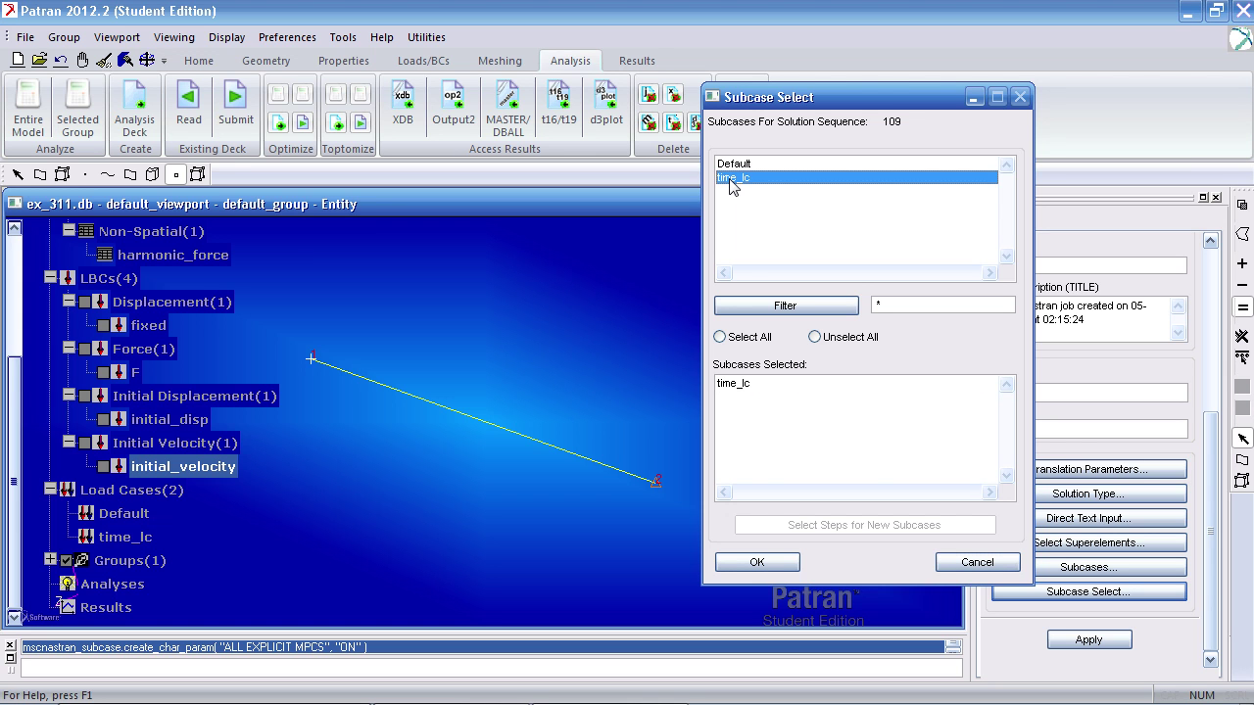
{"action": "left_click", "coordinate": [755, 562]}
{"action": "key", "text": "Tab"}
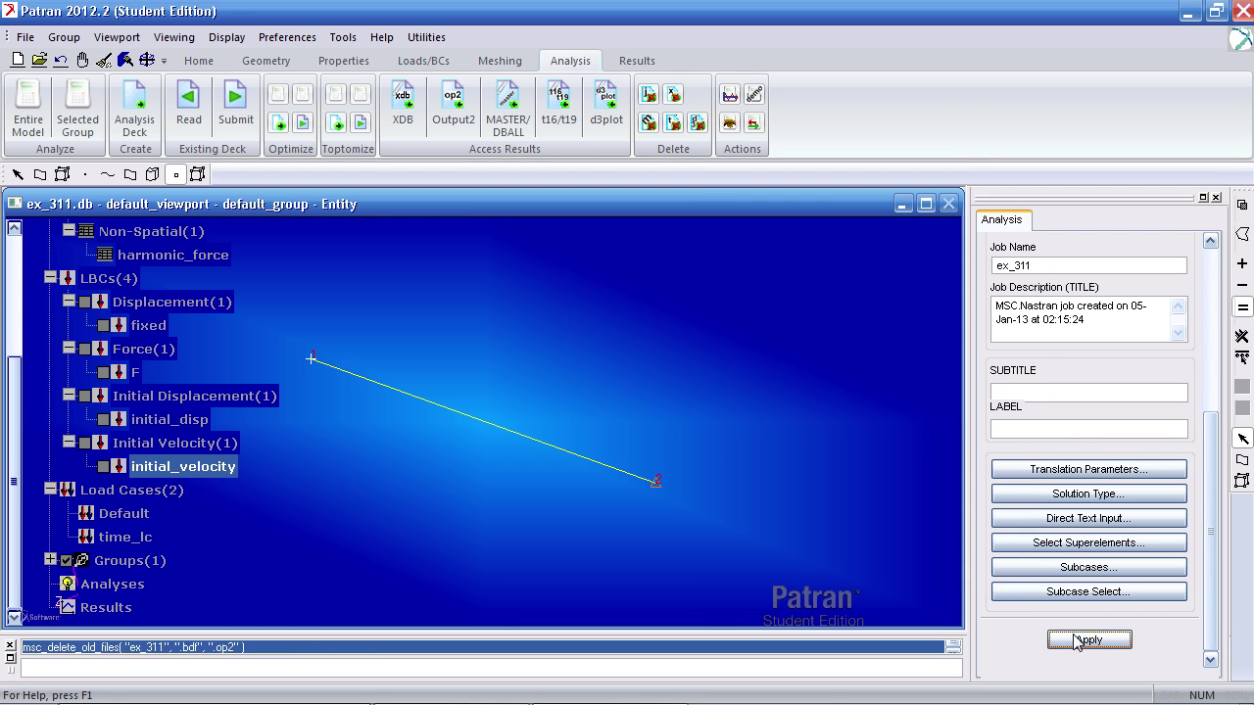
{"action": "key", "text": "Return"}
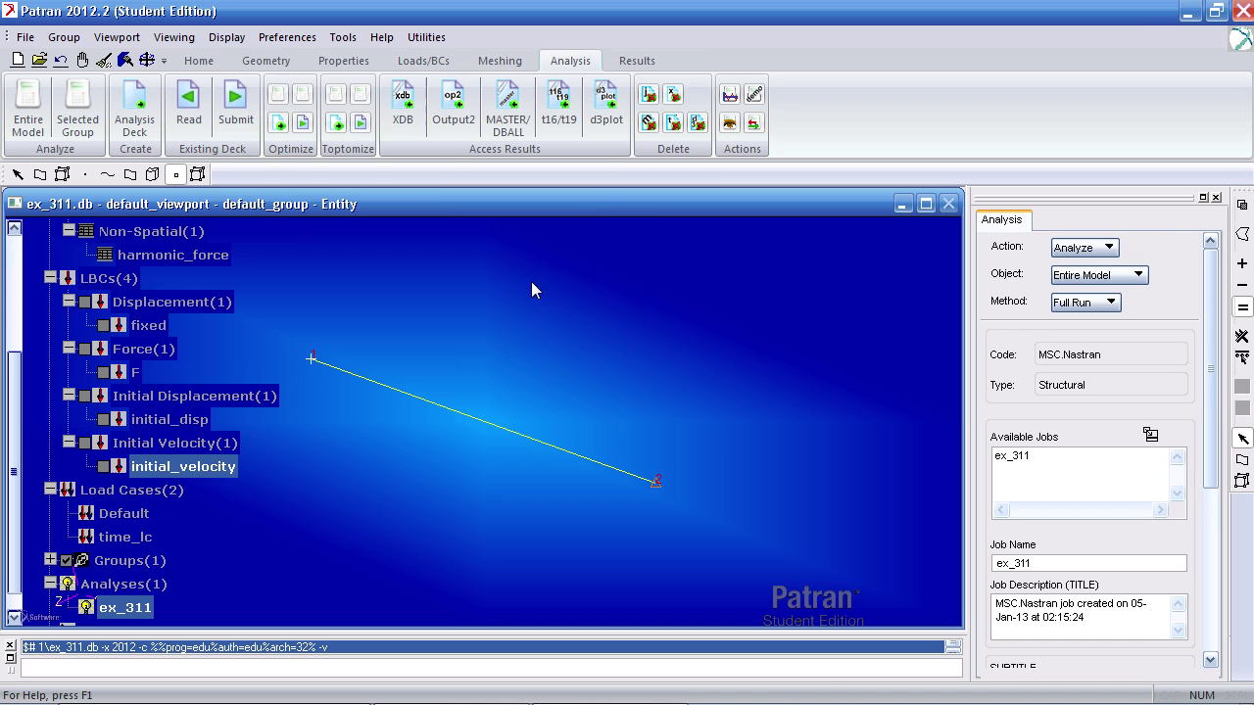
- Attach the ex_311 XDB results file to the model
{"action": "left_click", "coordinate": [416, 127]}
{"action": "scroll", "coordinate": [1097, 489], "scroll_direction": "down", "scroll_amount": 3}
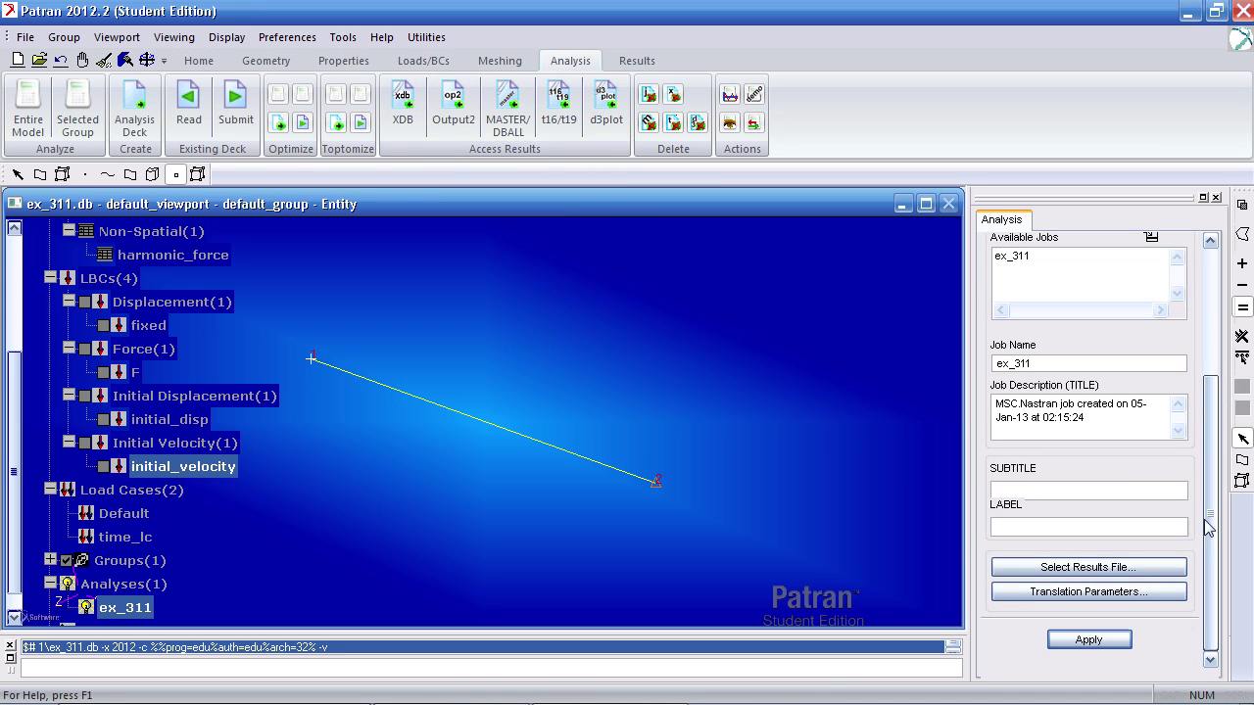
{"action": "left_click", "coordinate": [1117, 637]}
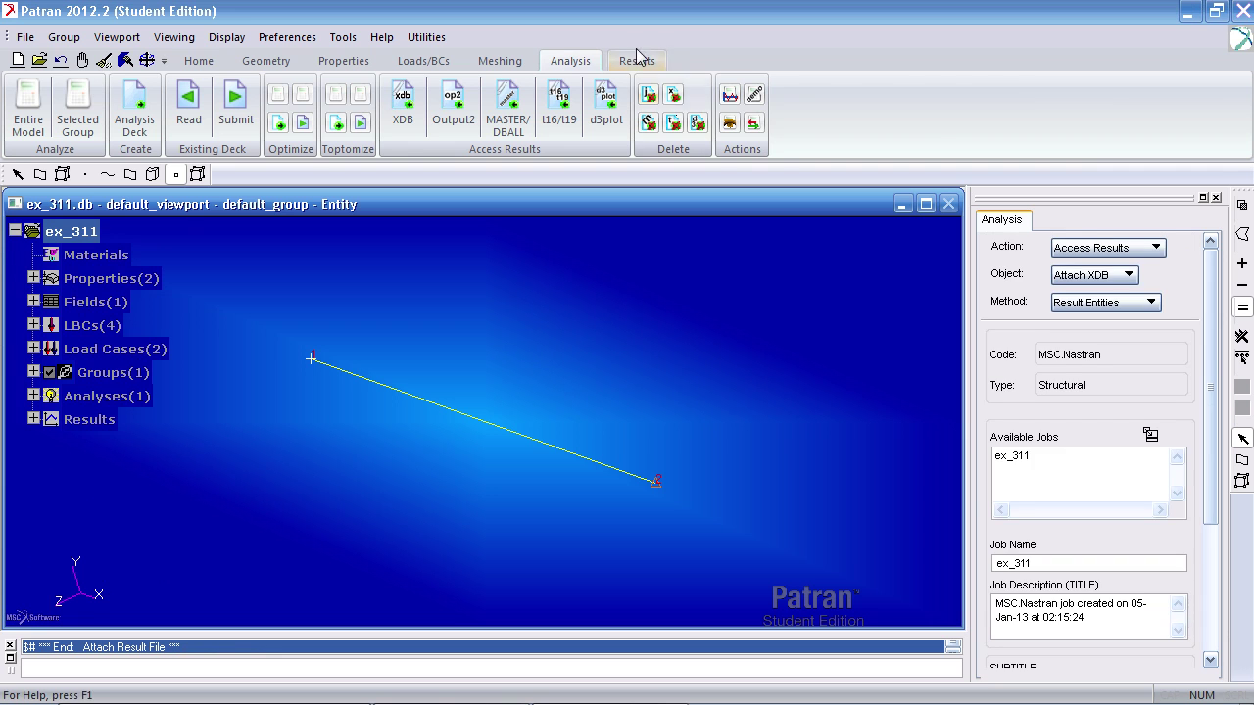
- Start an XY results graph using every time-step result case through Time = 2
{"action": "left_click", "coordinate": [638, 59]}
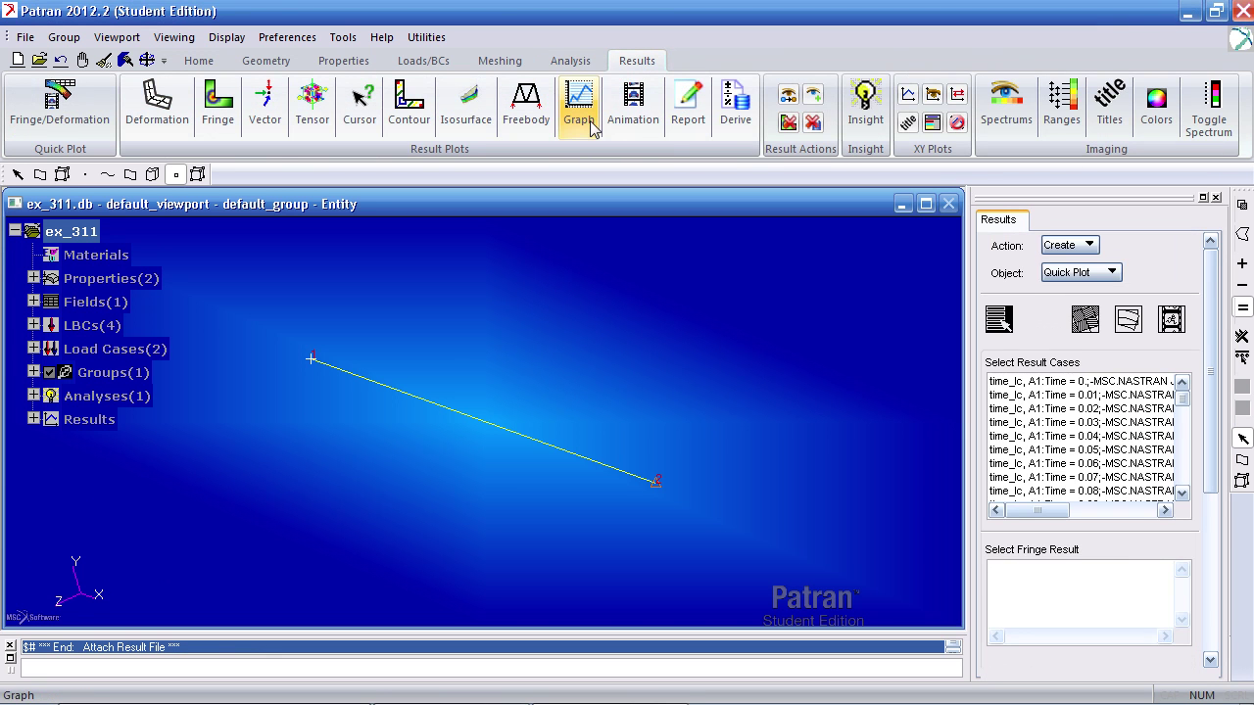
{"action": "left_click", "coordinate": [593, 127]}
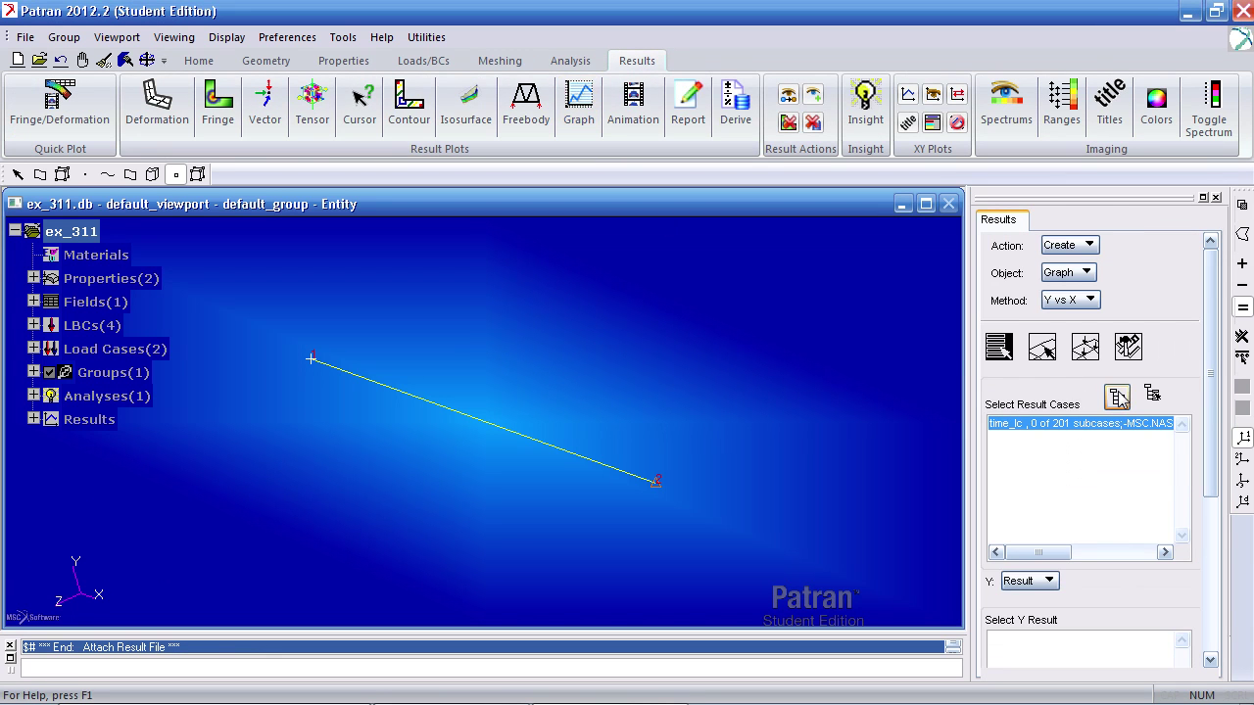
{"action": "left_click", "coordinate": [1117, 397]}
{"action": "left_click", "coordinate": [1161, 424]}
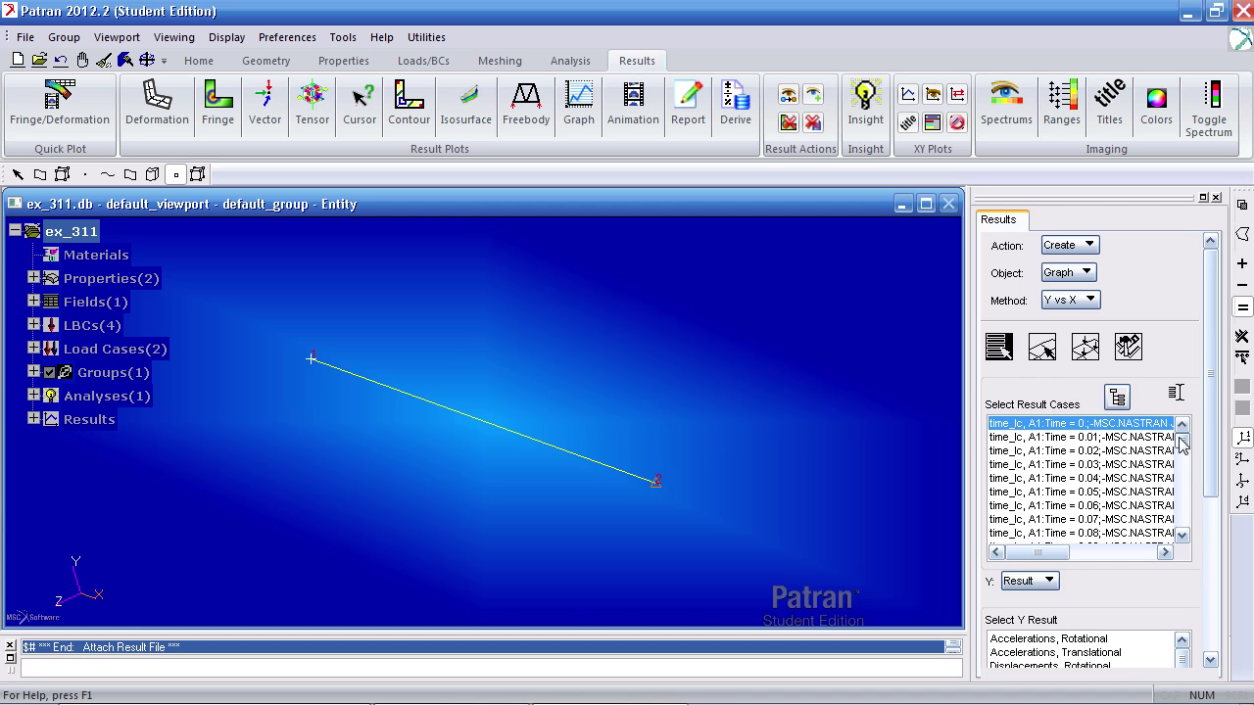
{"action": "left_click_drag", "start_coordinate": [1181, 443], "coordinate": [1181, 522]}
{"action": "left_click", "coordinate": [1139, 534], "text": "shift"}
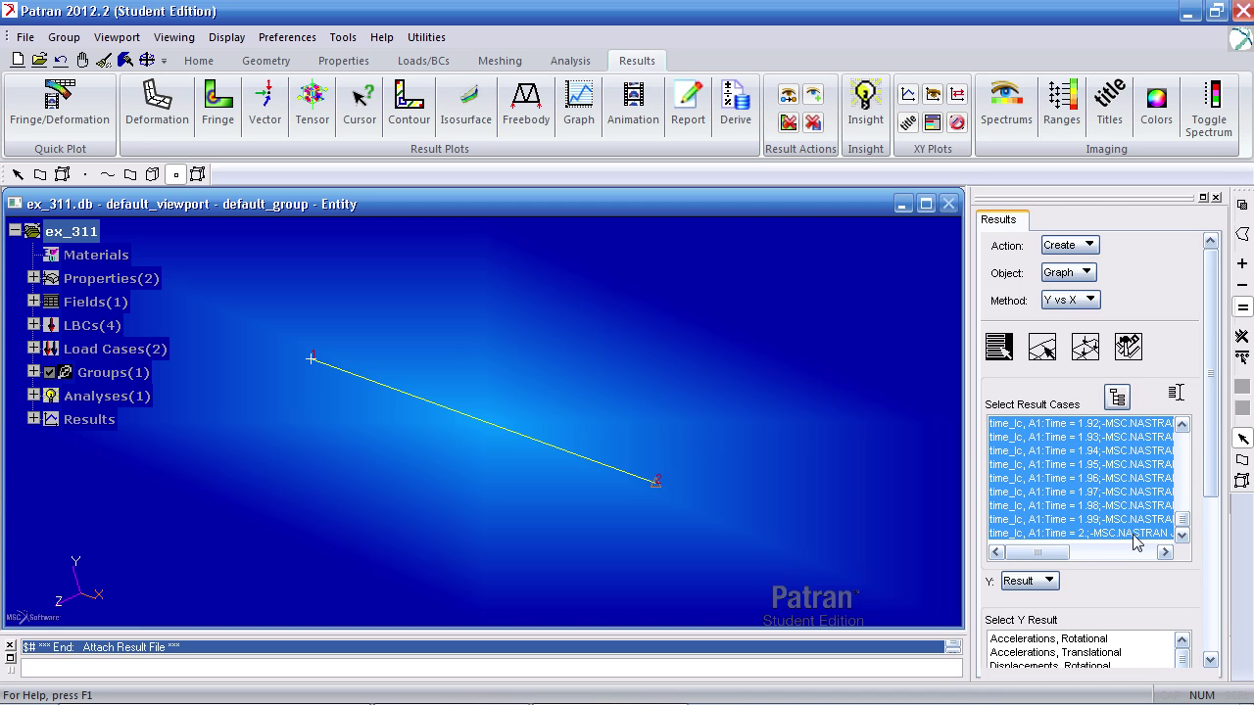
{"action": "scroll", "coordinate": [1215, 477], "scroll_direction": "down", "scroll_amount": 5}
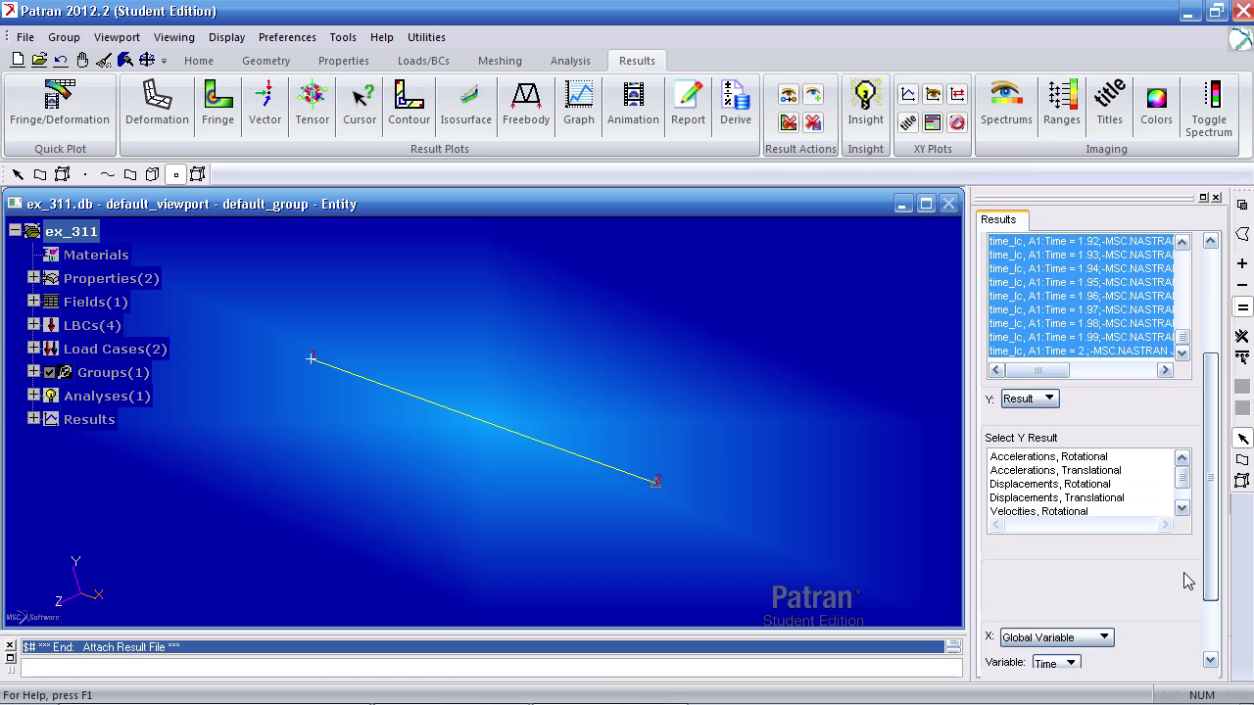
- Graph node 2's X-component translational displacement versus time
{"action": "left_click", "coordinate": [1082, 436]}
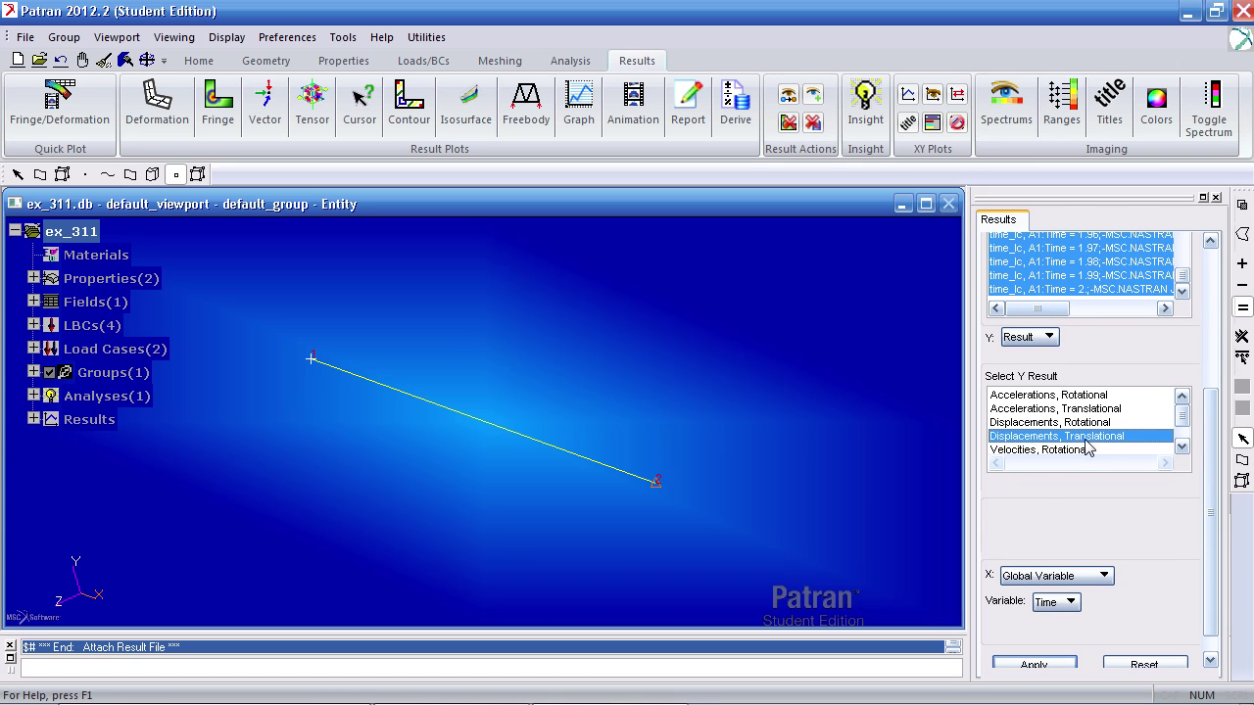
{"action": "left_click", "coordinate": [1109, 537]}
{"action": "left_click", "coordinate": [1114, 561]}
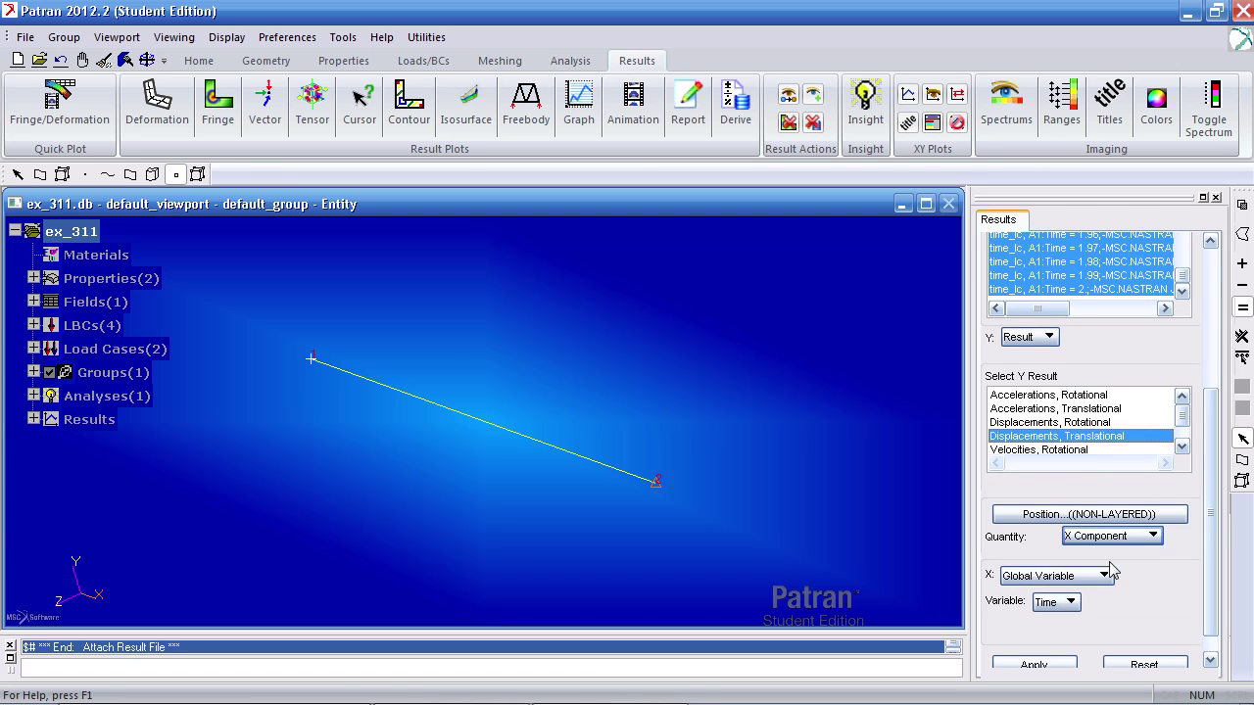
{"action": "scroll", "coordinate": [1205, 554], "scroll_direction": "up", "scroll_amount": 5}
{"action": "left_click", "coordinate": [1041, 347]}
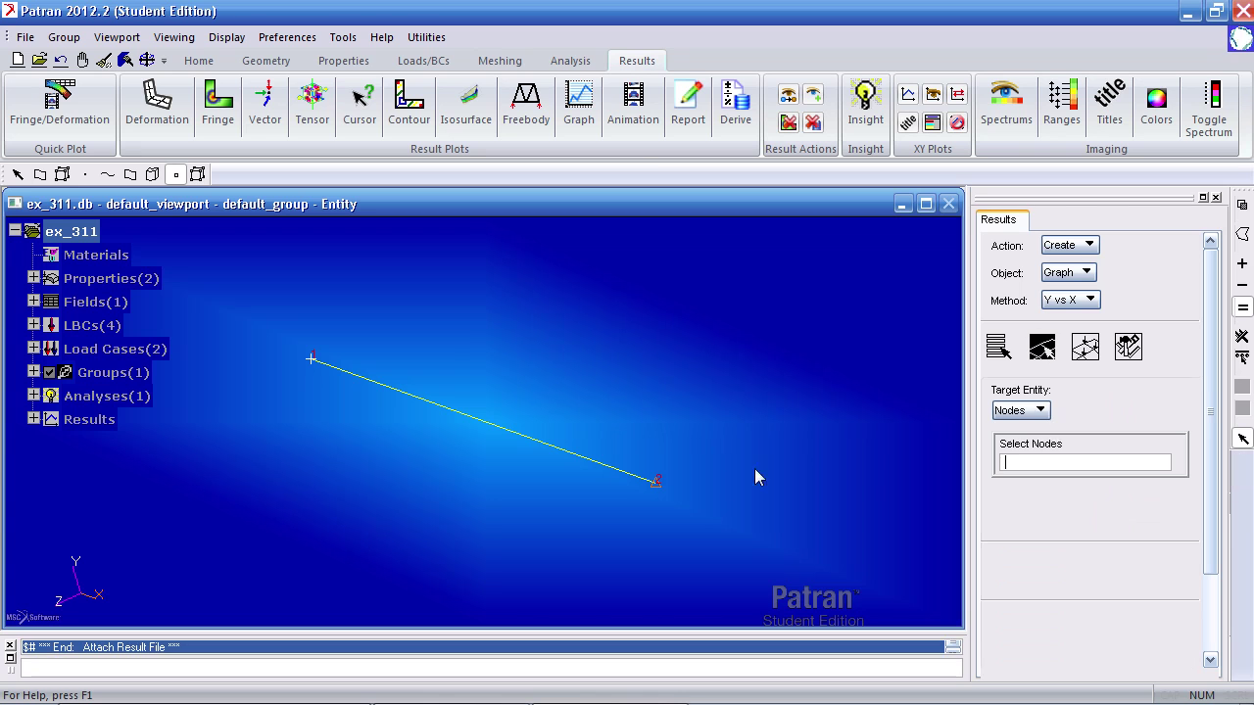
{"action": "left_click", "coordinate": [658, 482]}
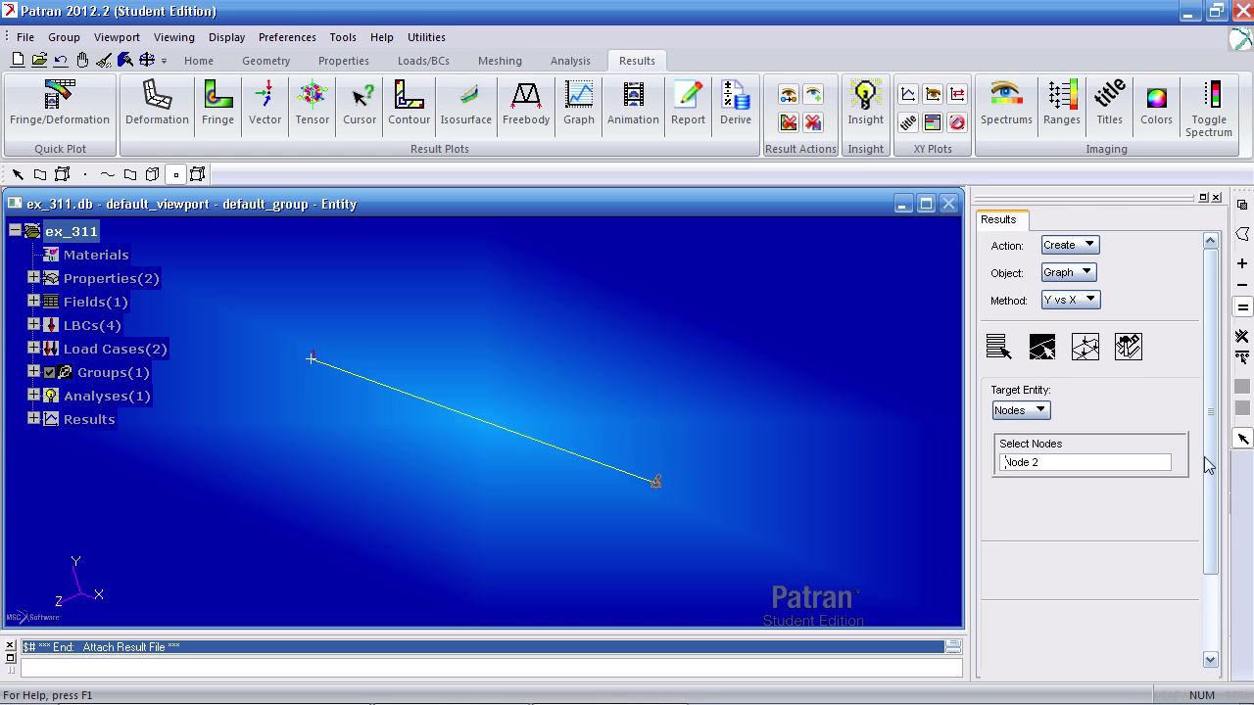
{"action": "left_click", "coordinate": [1086, 347]}
{"action": "scroll", "coordinate": [1189, 372], "scroll_direction": "down", "scroll_amount": 5}
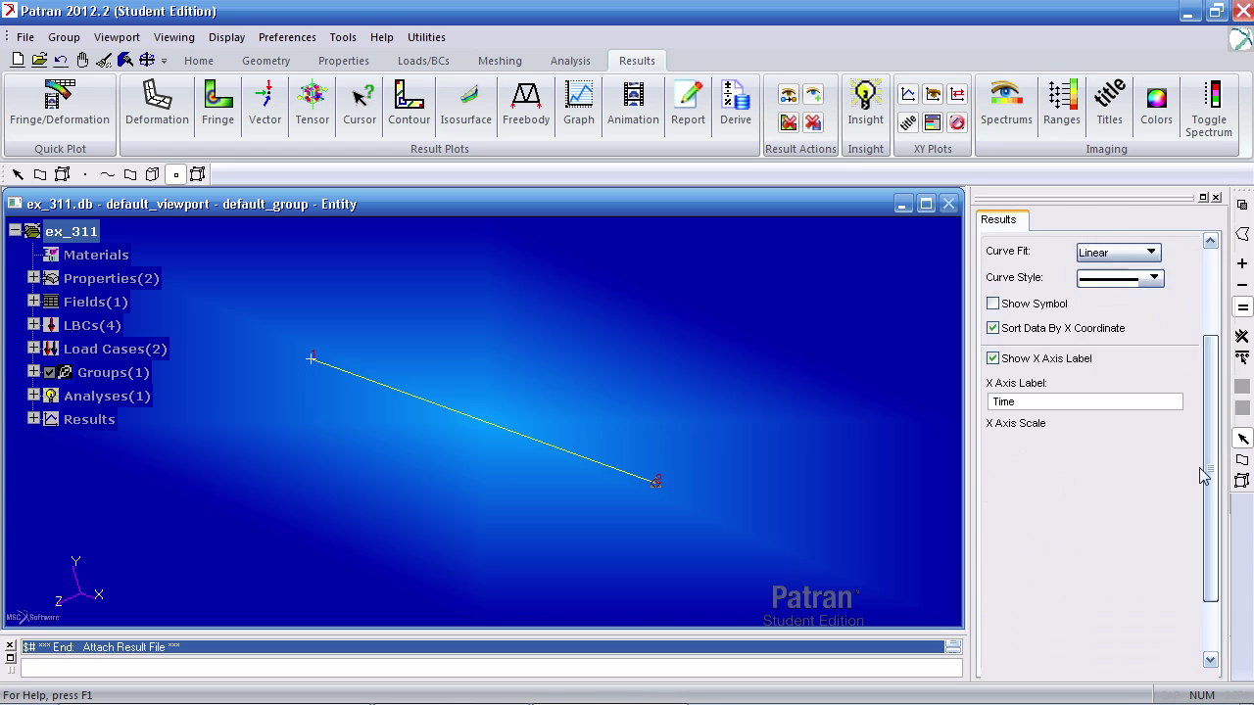
{"action": "left_click", "coordinate": [1058, 637]}
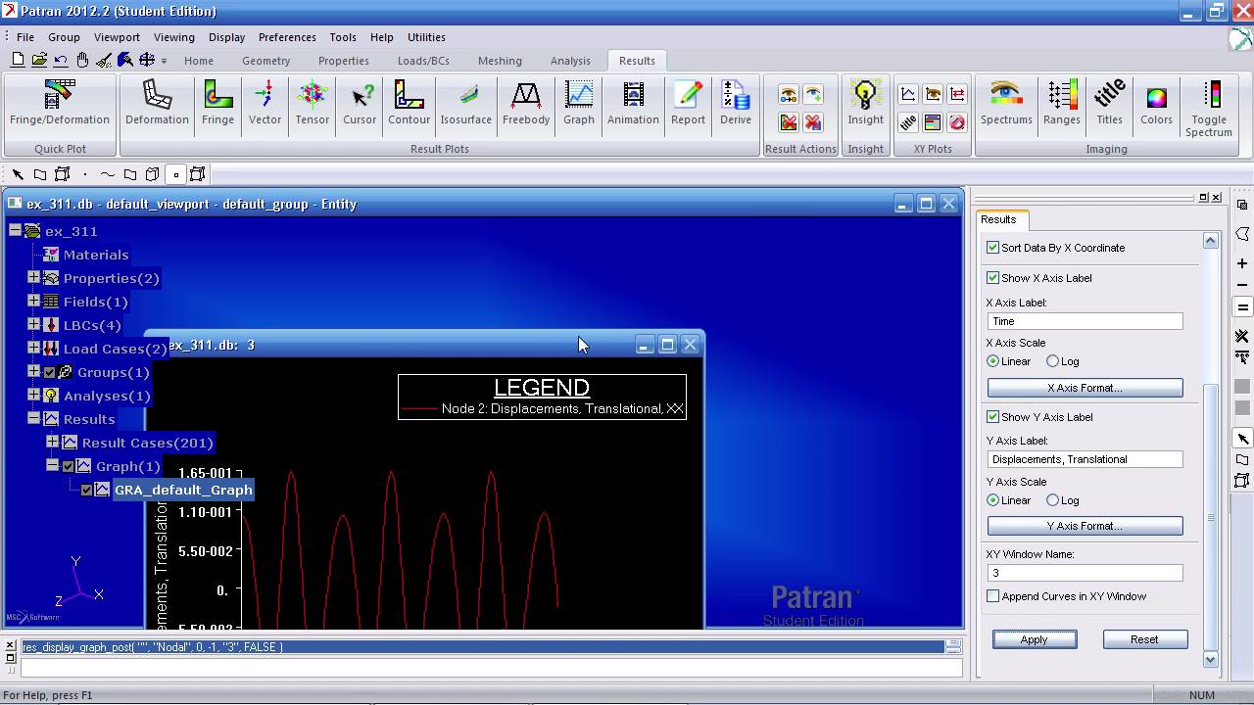
- Move the graph window and set the X-axis label format to Fixed
{"action": "left_click_drag", "start_coordinate": [578, 345], "coordinate": [789, 214]}
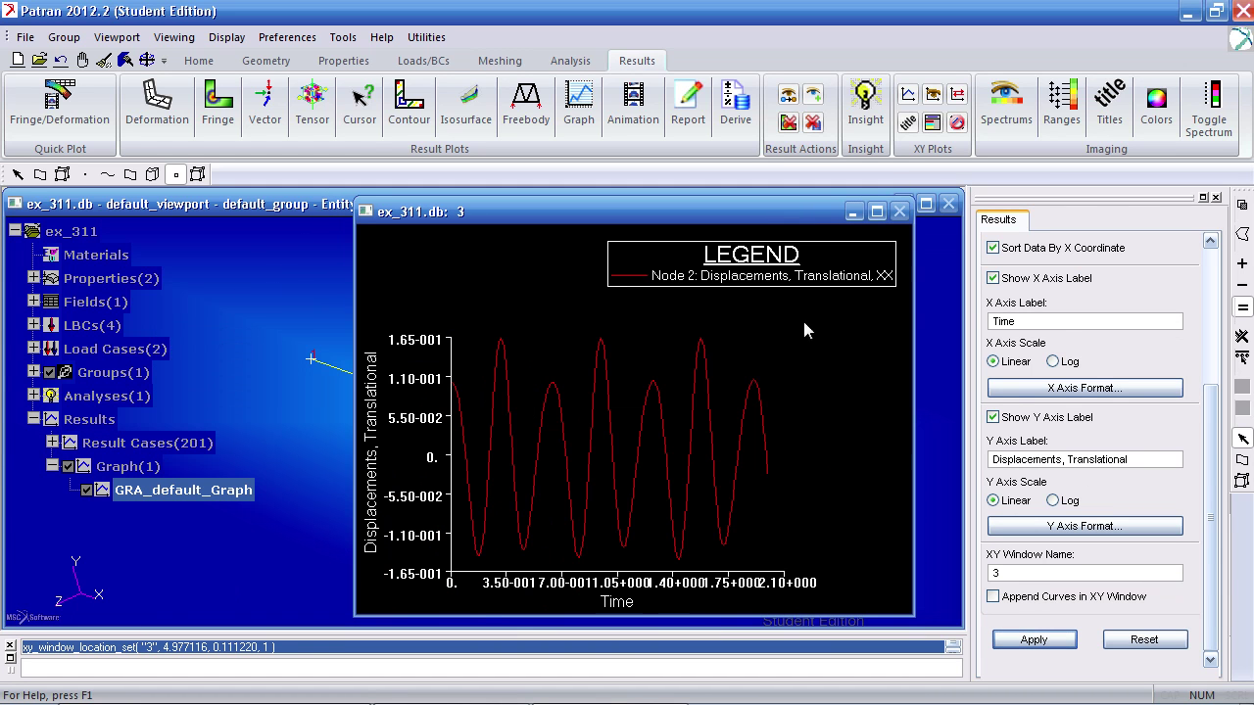
{"action": "left_click", "coordinate": [1084, 388]}
{"action": "left_click", "coordinate": [950, 157]}
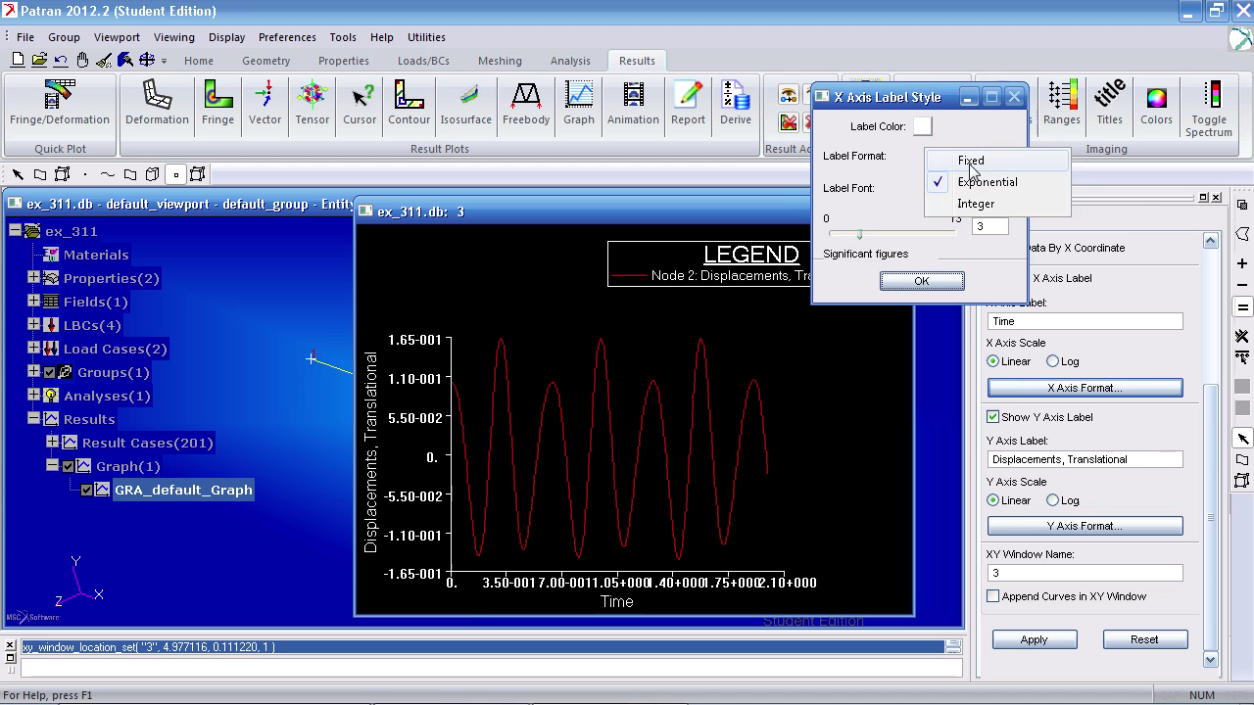
{"action": "left_click", "coordinate": [955, 159]}
{"action": "left_click", "coordinate": [921, 281]}
- Set the Y-axis label format to Fixed, apply, and compare against the Example 3.11 plot in p2.pdf
{"action": "left_click", "coordinate": [1085, 526]}
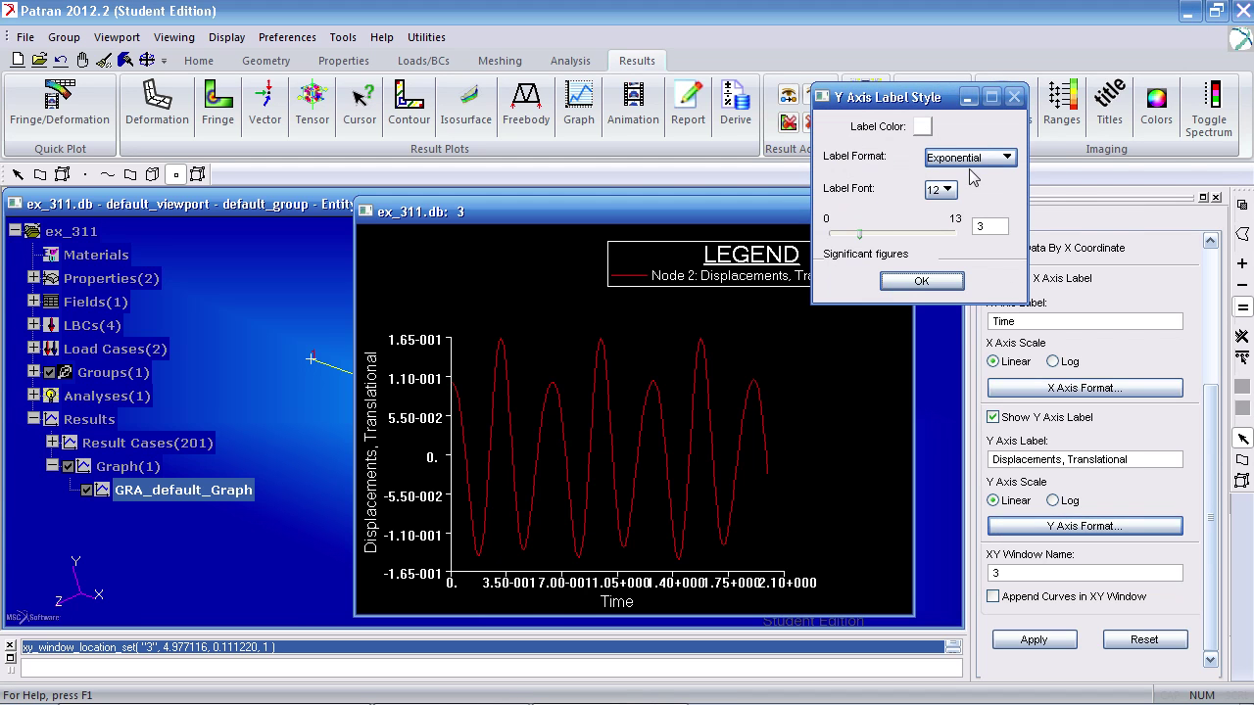
{"action": "left_click", "coordinate": [955, 157]}
{"action": "left_click", "coordinate": [970, 163]}
{"action": "left_click", "coordinate": [920, 281]}
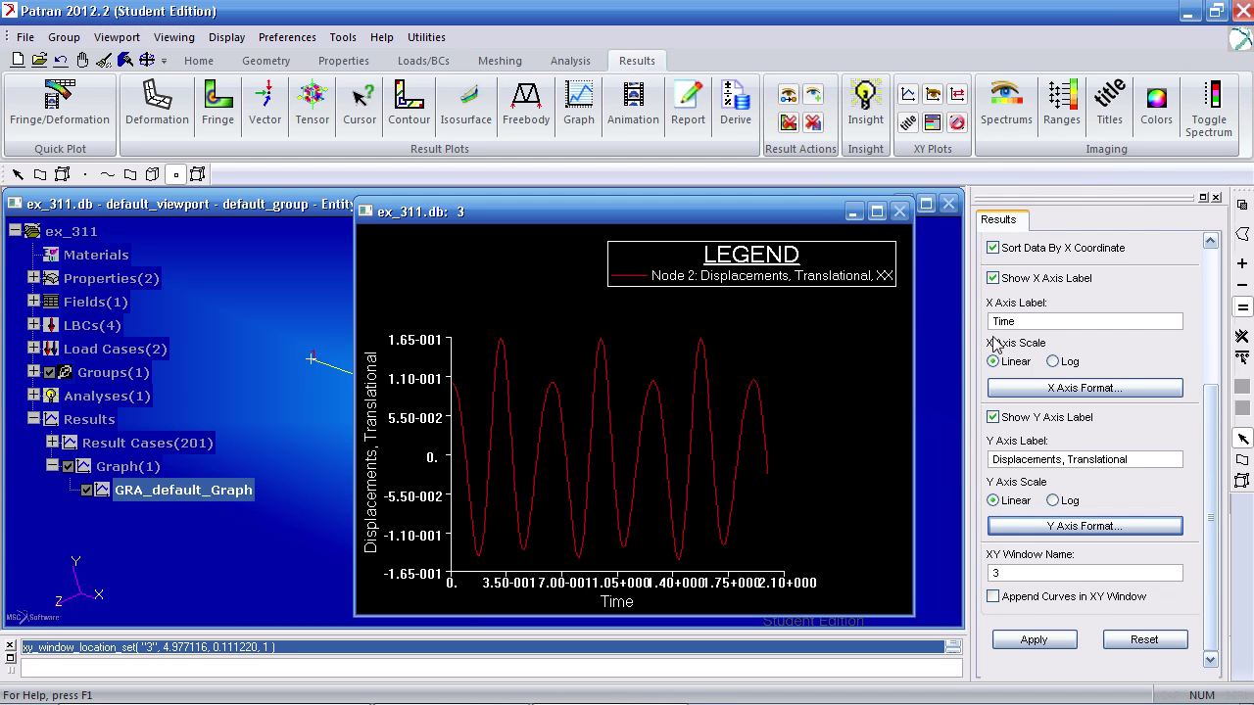
{"action": "left_click", "coordinate": [1035, 639]}
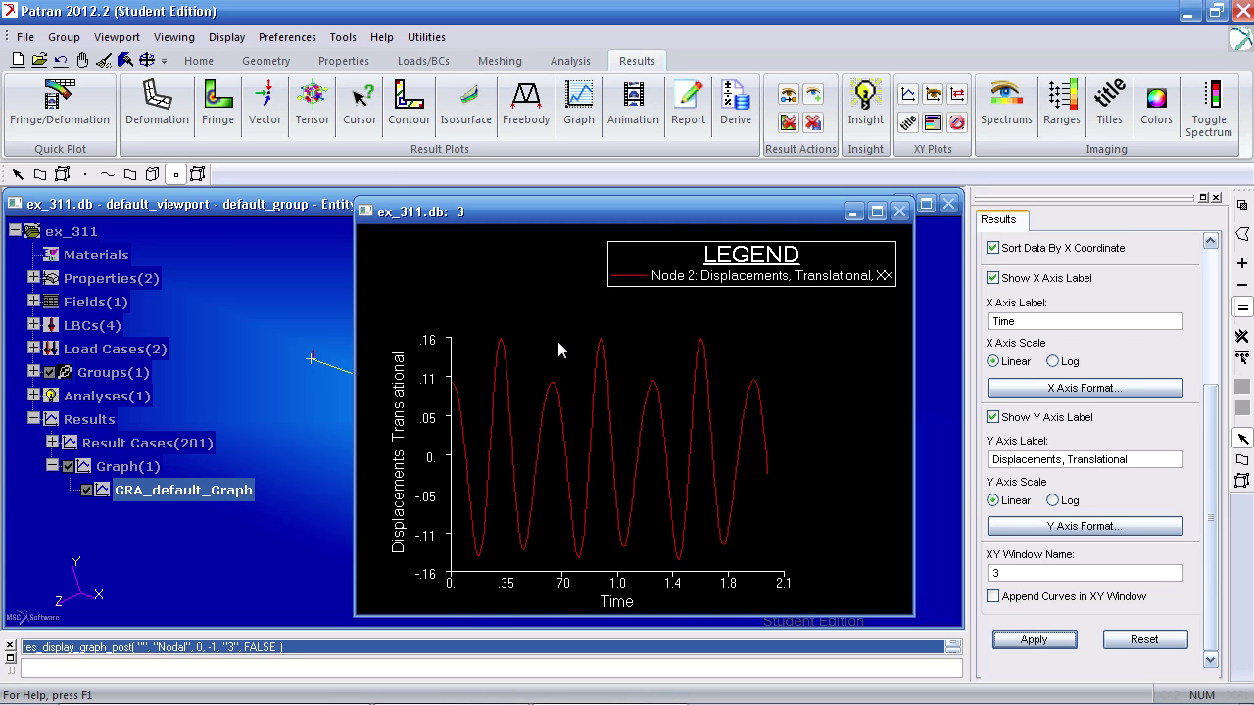
{"action": "mouse_move", "coordinate": [235, 690]}
{"action": "left_click", "coordinate": [206, 635]}
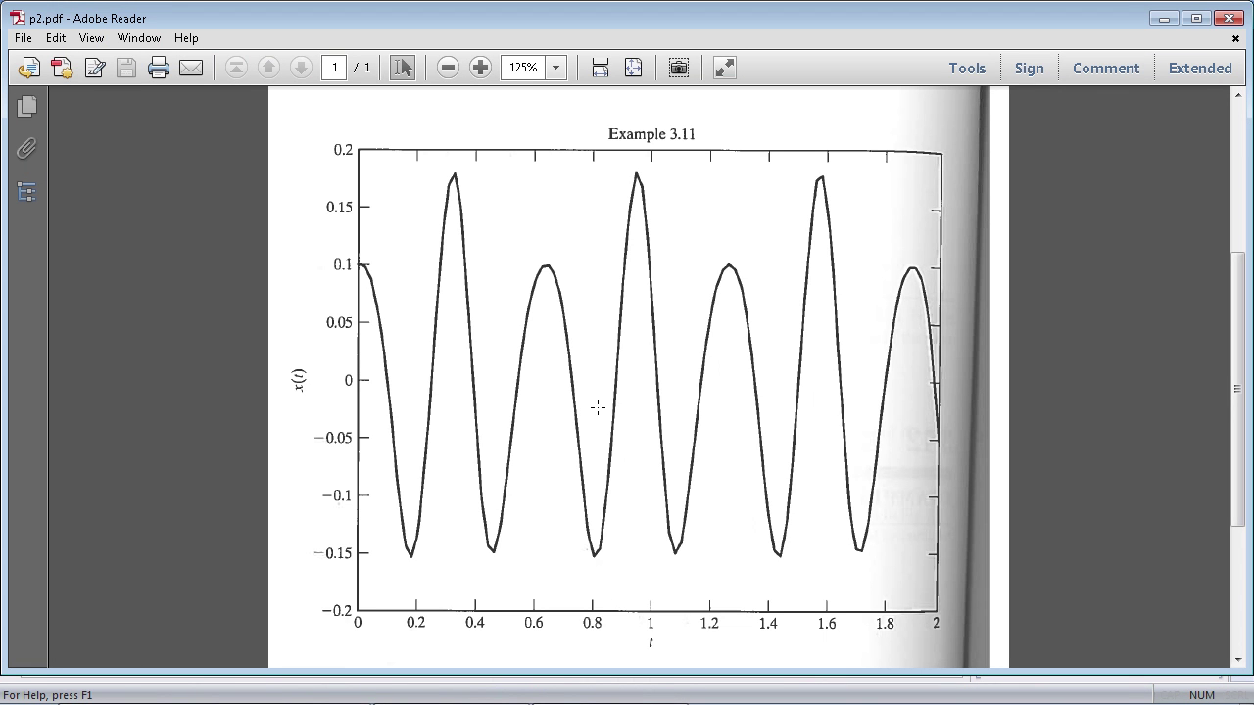
- Replot node 2's graph with Velocities, Translational as the Y result versus time
{"action": "left_click", "coordinate": [1162, 19]}
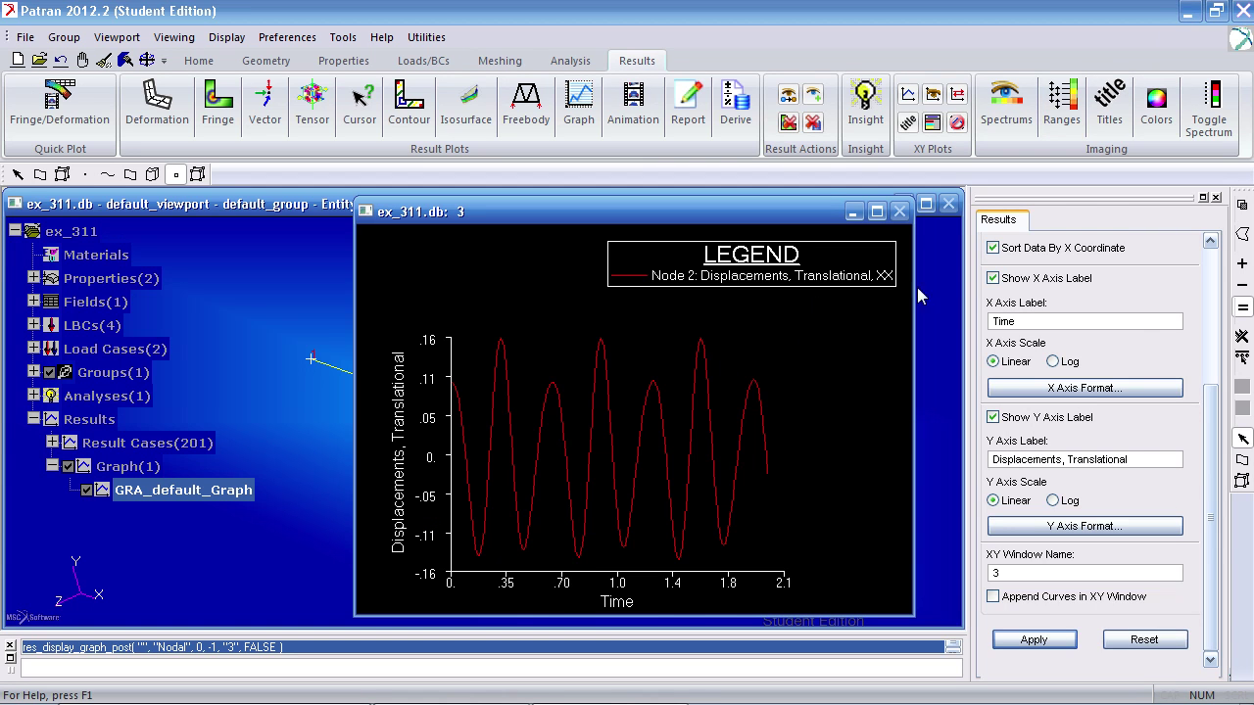
{"action": "left_click_drag", "start_coordinate": [1211, 485], "coordinate": [1195, 335]}
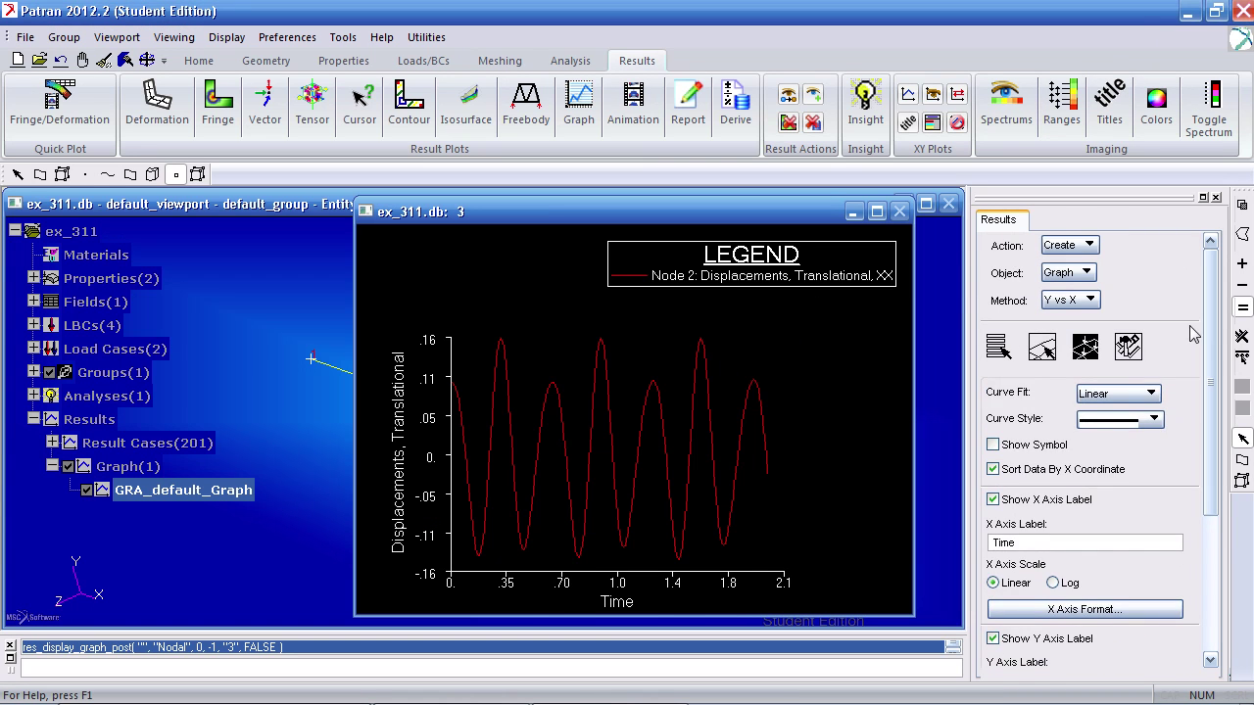
{"action": "left_click", "coordinate": [999, 347]}
{"action": "scroll", "coordinate": [1178, 428], "scroll_direction": "down", "scroll_amount": 5}
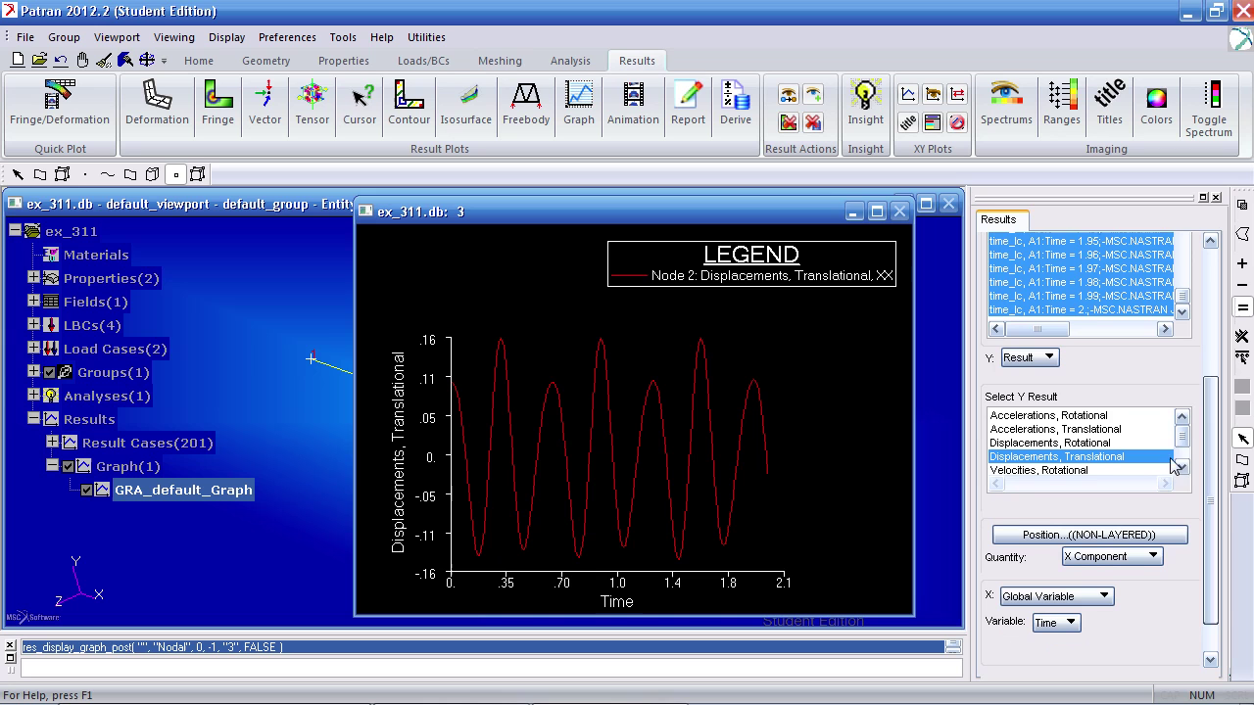
{"action": "scroll", "coordinate": [1181, 468], "scroll_direction": "down", "scroll_amount": 1}
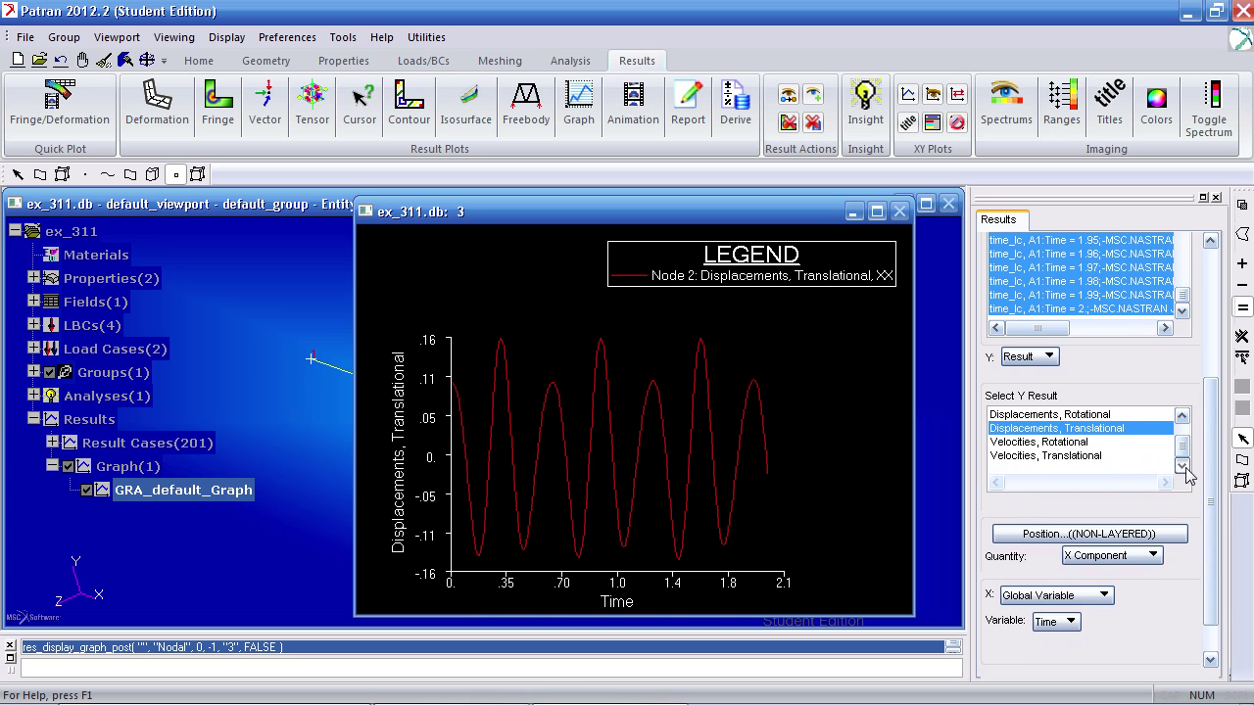
{"action": "left_click", "coordinate": [1037, 456]}
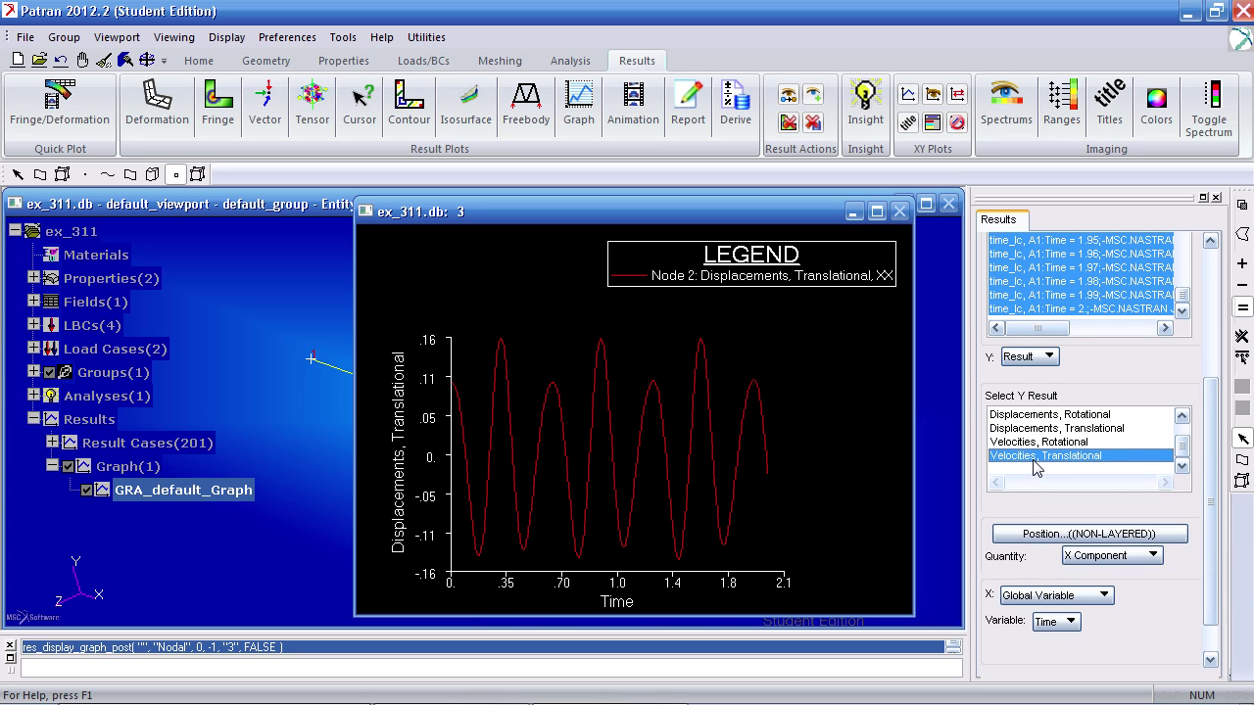
{"action": "scroll", "coordinate": [1203, 509], "scroll_direction": "down", "scroll_amount": 2}
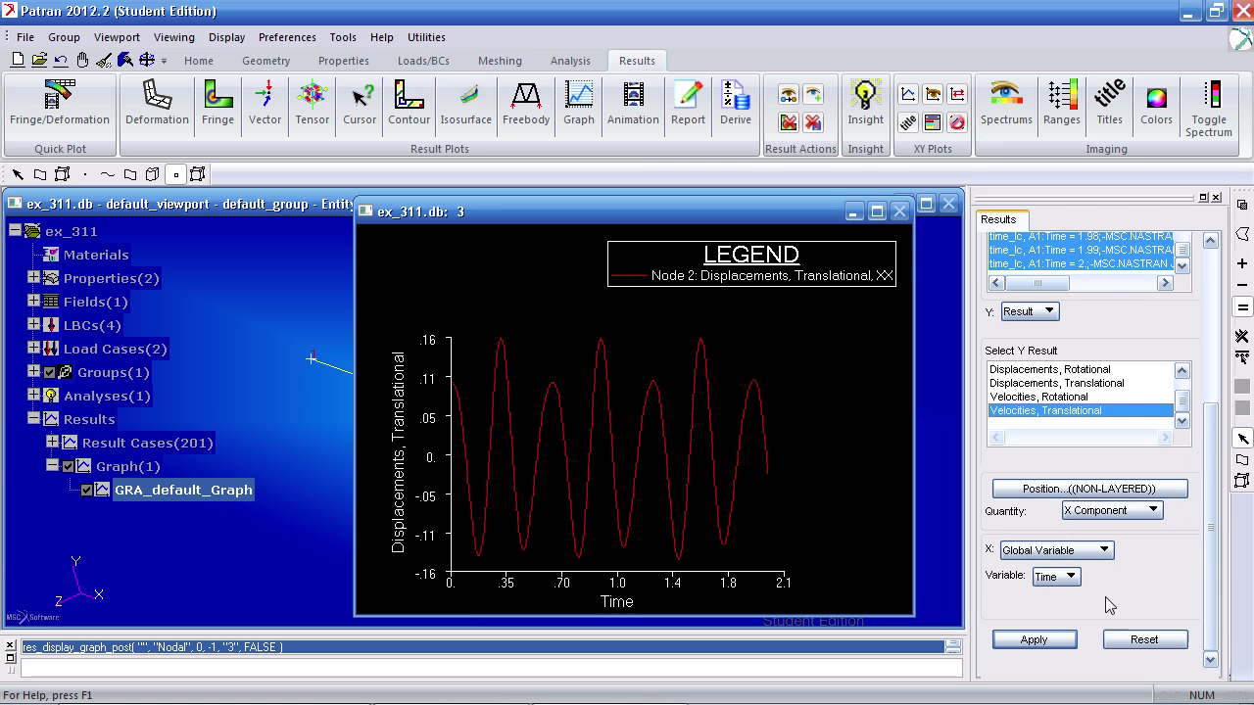
{"action": "left_click", "coordinate": [1036, 638]}
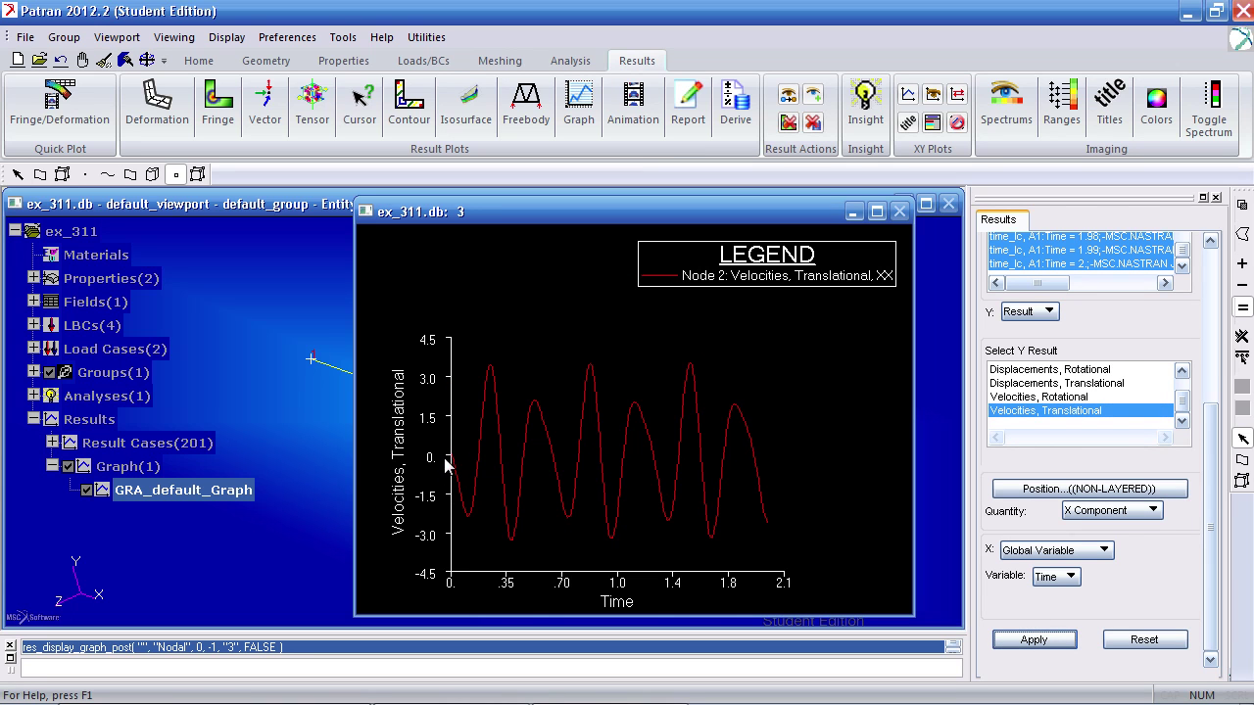
{"action": "left_click_drag", "start_coordinate": [633, 200], "coordinate": [633, 192]}
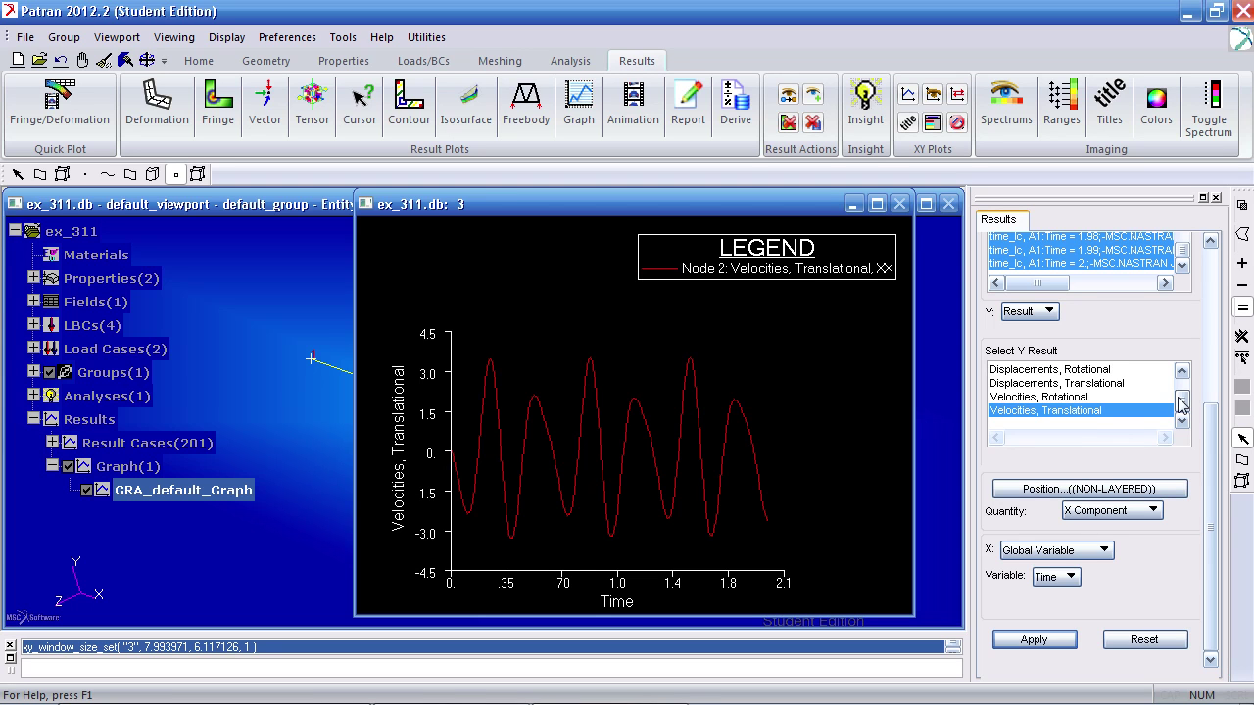
- Replot node 2's graph with Accelerations, Translational as the Y result versus time
{"action": "scroll", "coordinate": [1181, 401], "scroll_direction": "up", "scroll_amount": 2}
{"action": "left_click", "coordinate": [1110, 383]}
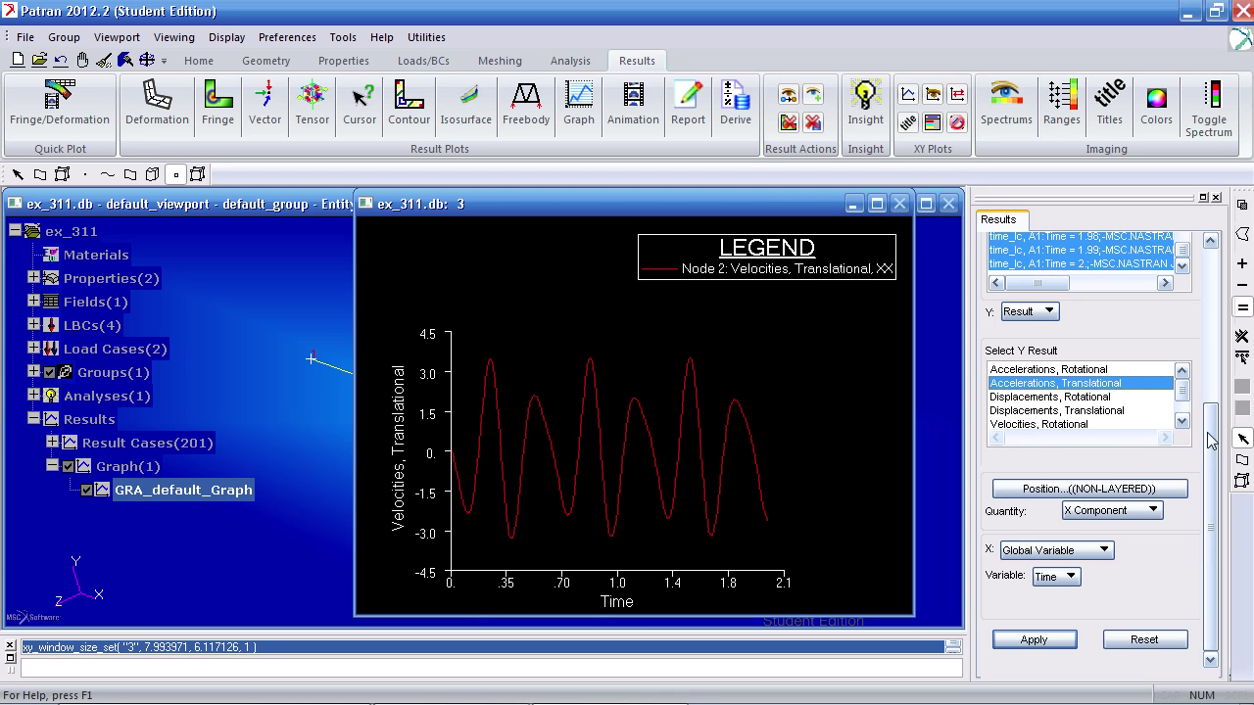
{"action": "left_click", "coordinate": [1046, 642]}
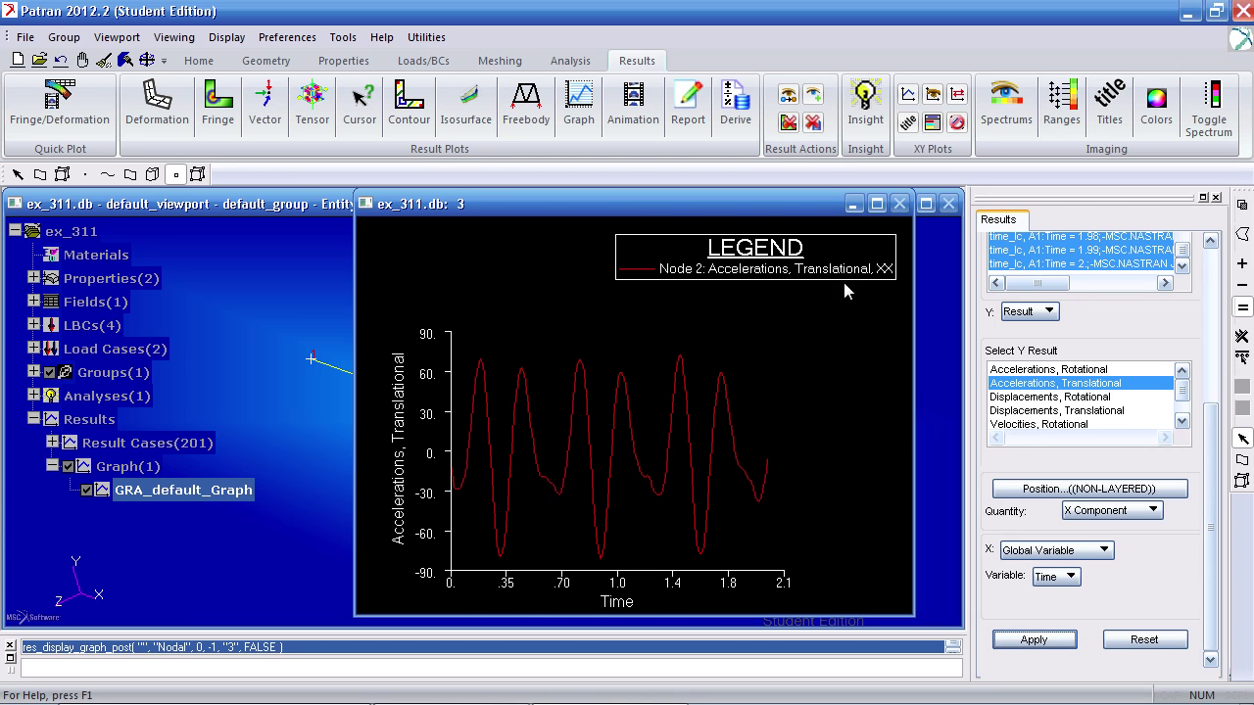
- Close the XY graph window and tilt the spring-mass model view
{"action": "left_click", "coordinate": [837, 212]}
{"action": "middle_click_drag", "start_coordinate": [614, 399], "coordinate": [626, 375]}
{"action": "left_click", "coordinate": [25, 37]}
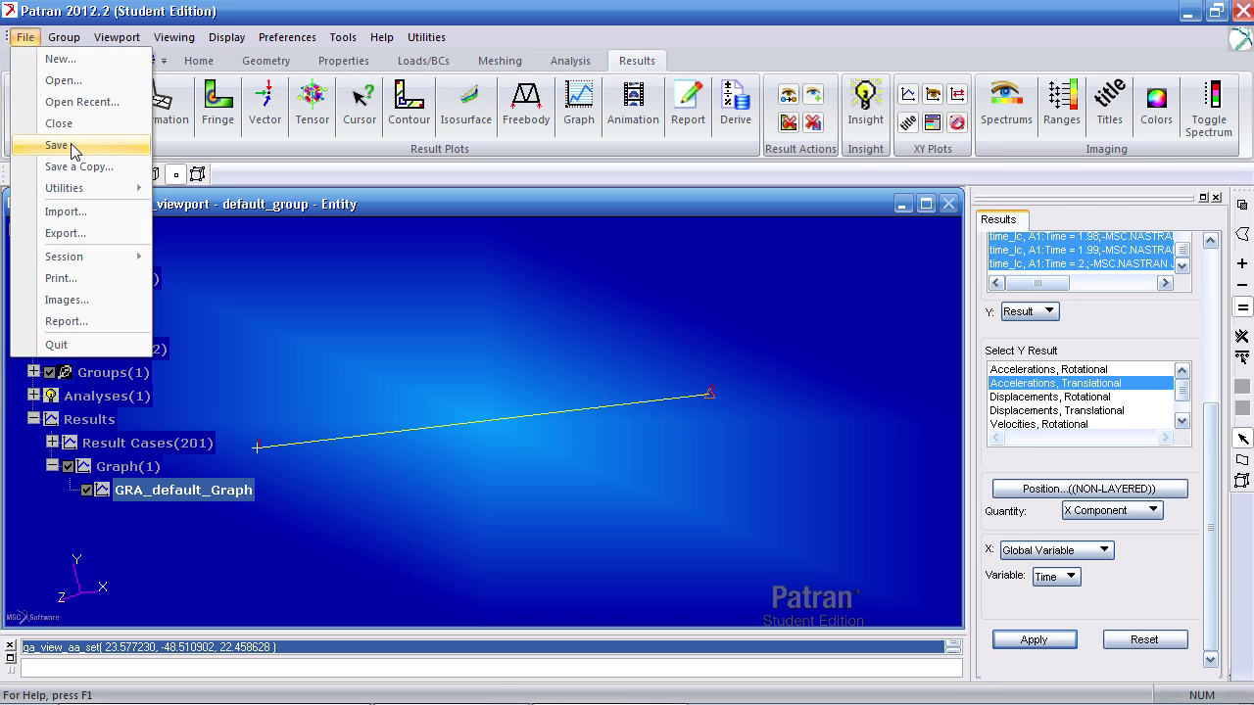